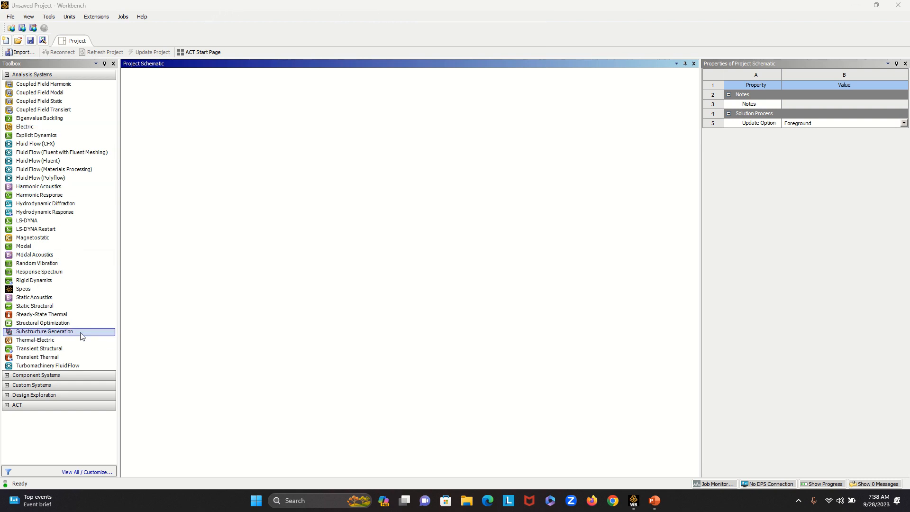
# - Add a Steady-State Thermal system to the project schematic and open its geometry in SpaceClaim
pyautogui.click(49, 316)
pyautogui.moveTo(49, 317); pyautogui.dragTo(188, 120)
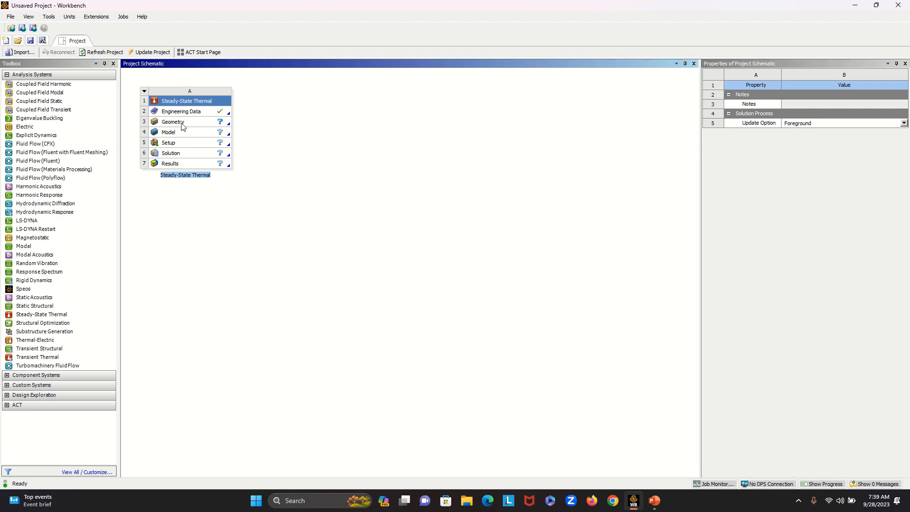
pyautogui.click(188, 125)
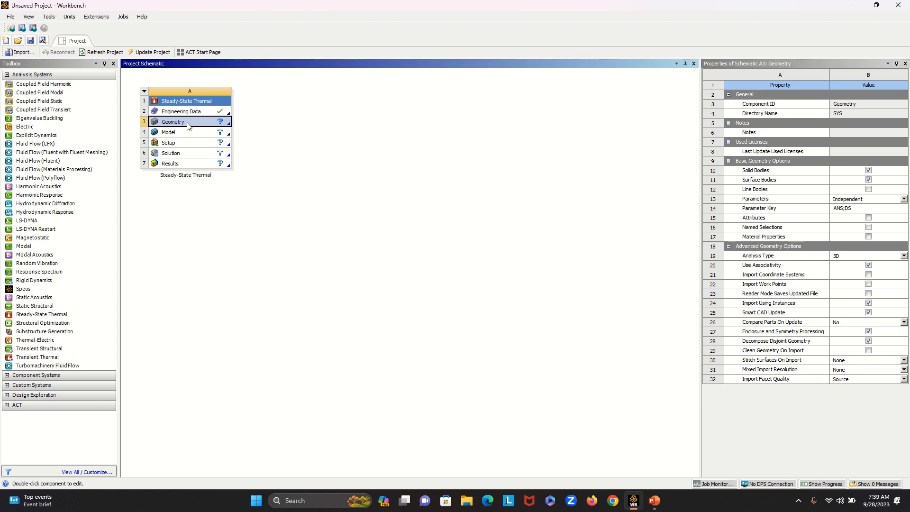
pyautogui.rightClick(188, 125)
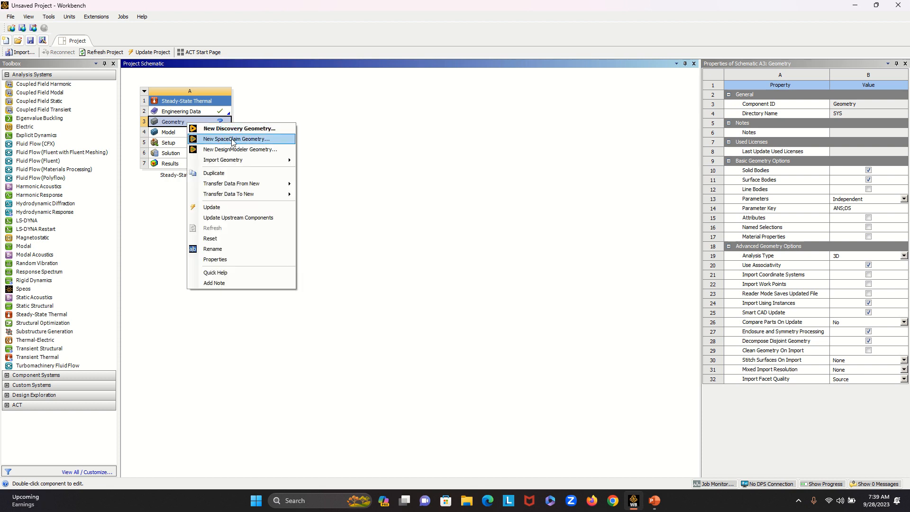
pyautogui.click(247, 140)
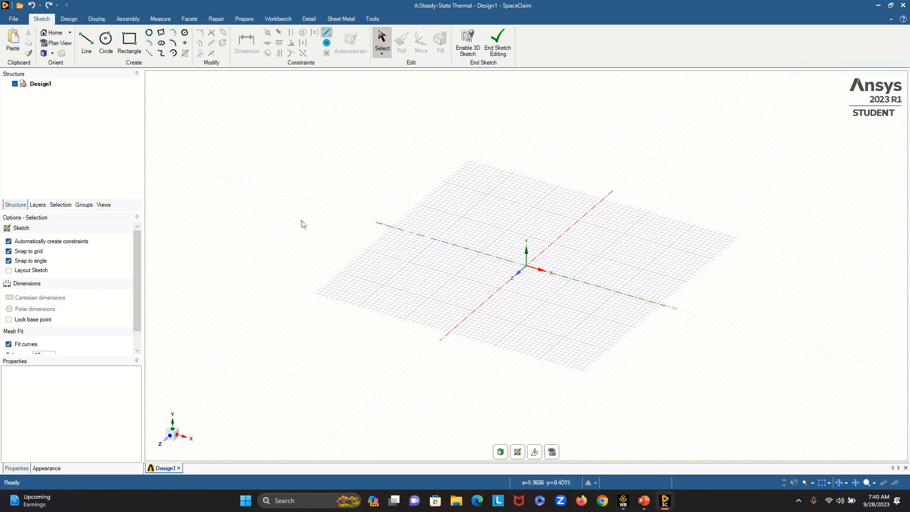
# - Orient the sketch plane to the Top view and set the Rectangle tool to define rectangles from the center
pyautogui.click(54, 54)
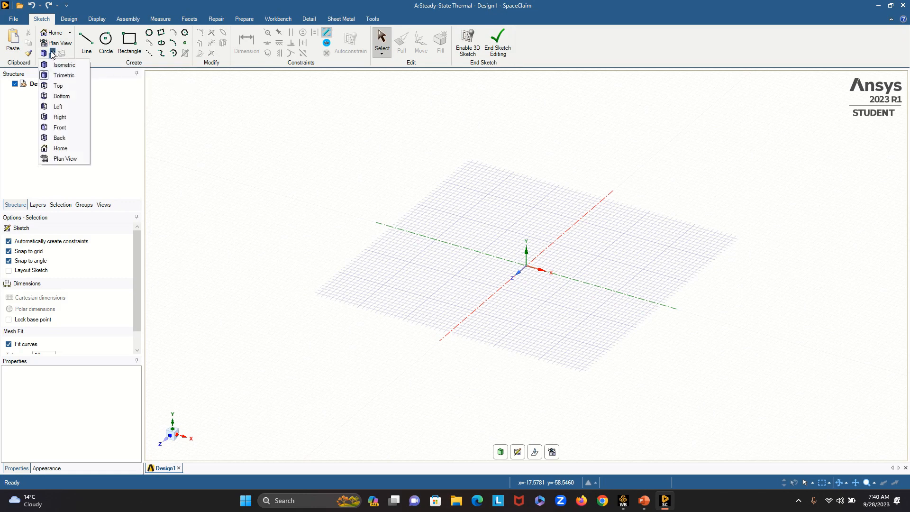
pyautogui.click(58, 86)
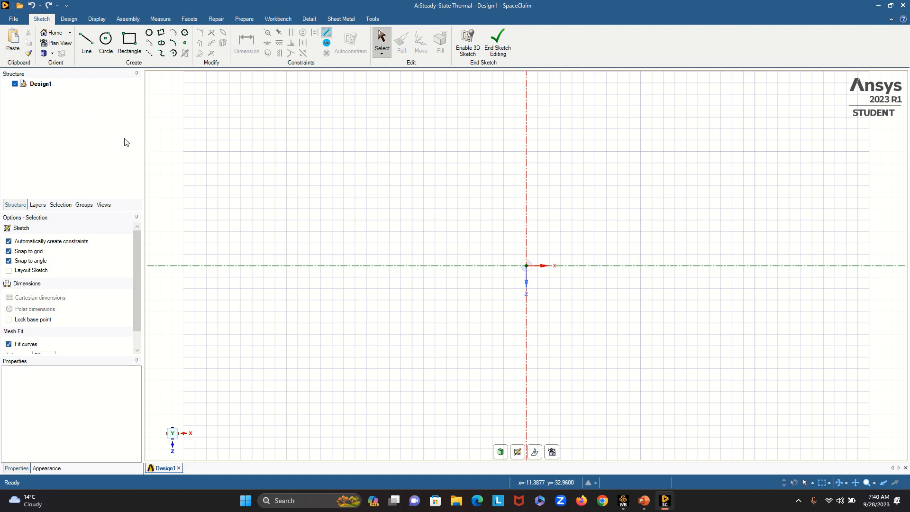
pyautogui.click(131, 45)
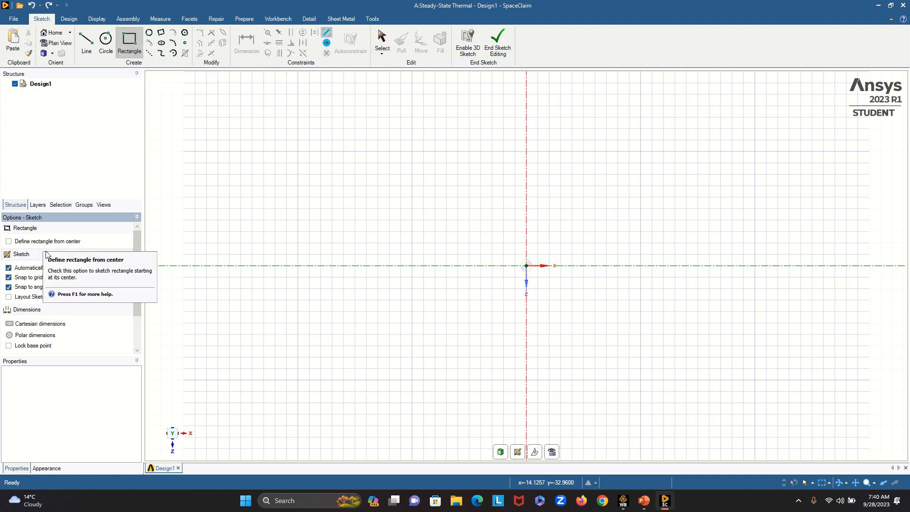
pyautogui.click(9, 241)
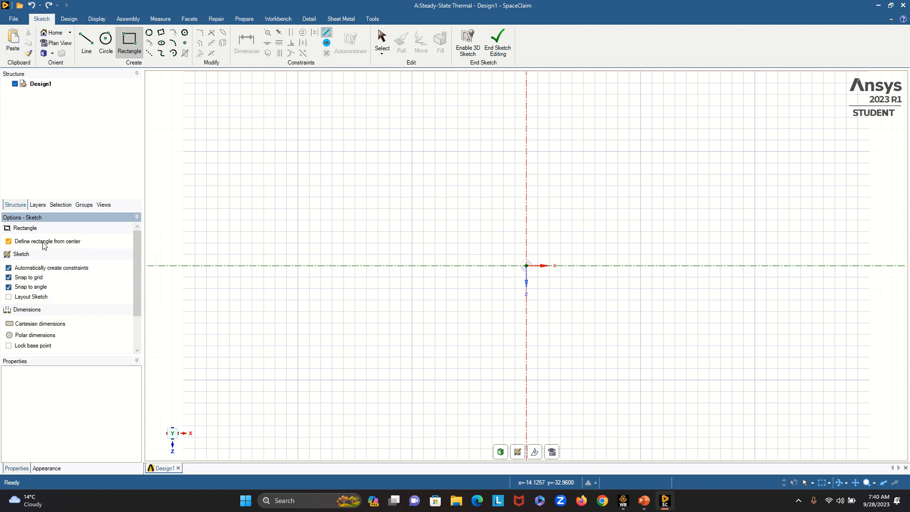
pyautogui.click(527, 266)
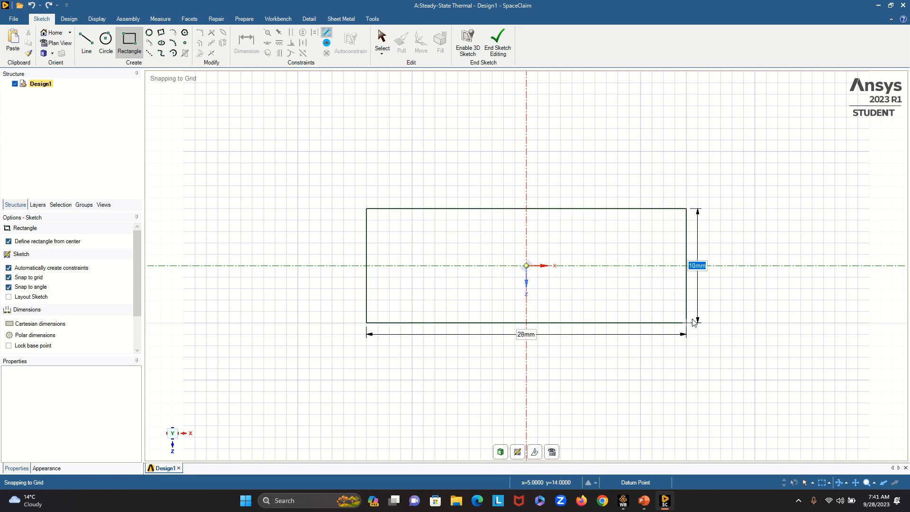
pyautogui.click(692, 319)
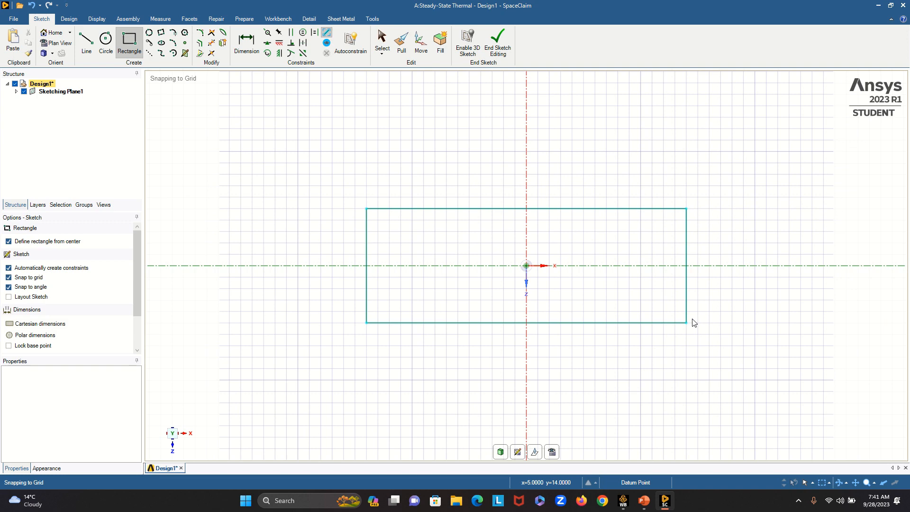
pyautogui.hotkey('ctrl', 'z')
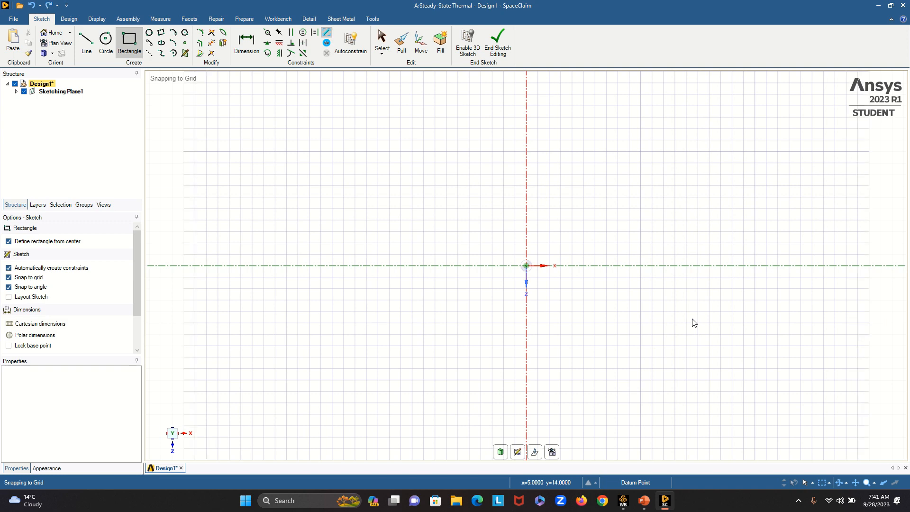
# - Sketch a rectangle centred on the origin, 130 mm long along X and 50 mm wide along Z
pyautogui.click(528, 267)
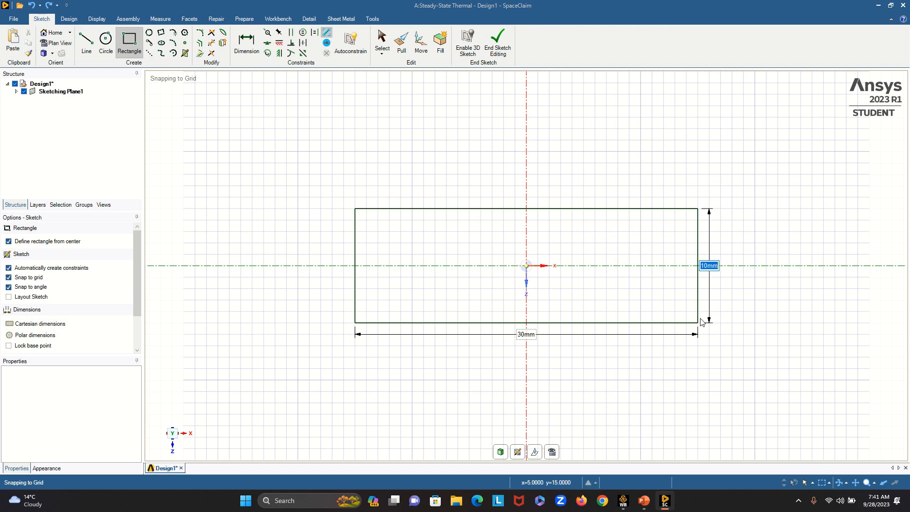
pyautogui.write('50mm')
pyautogui.press('Tab')
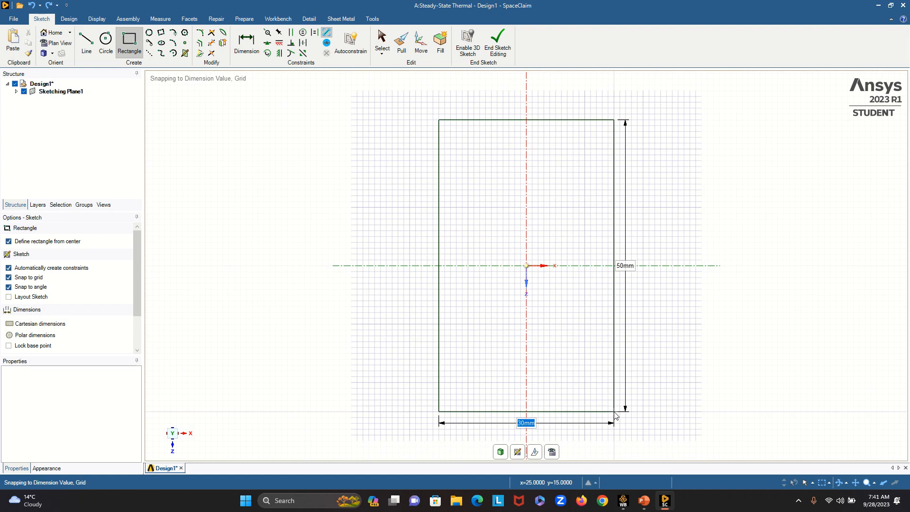
pyautogui.write('130m')
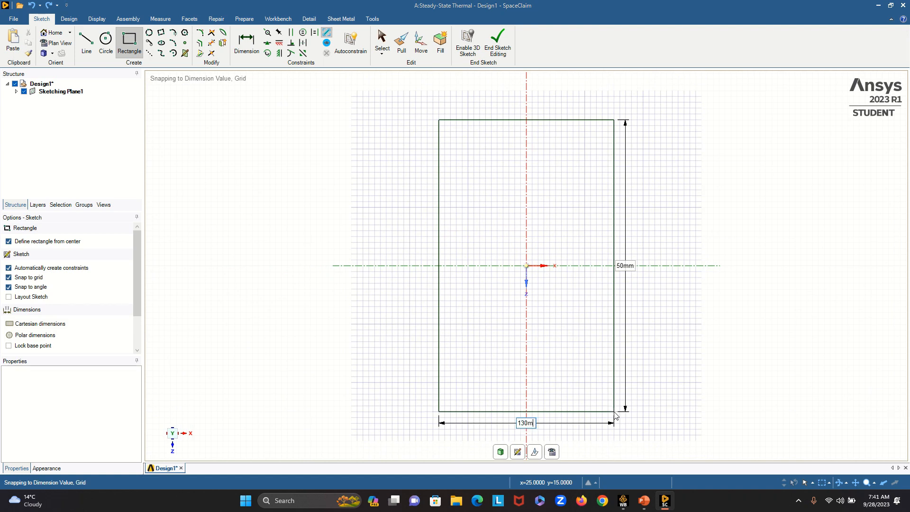
pyautogui.write('m')
pyautogui.press('Return')
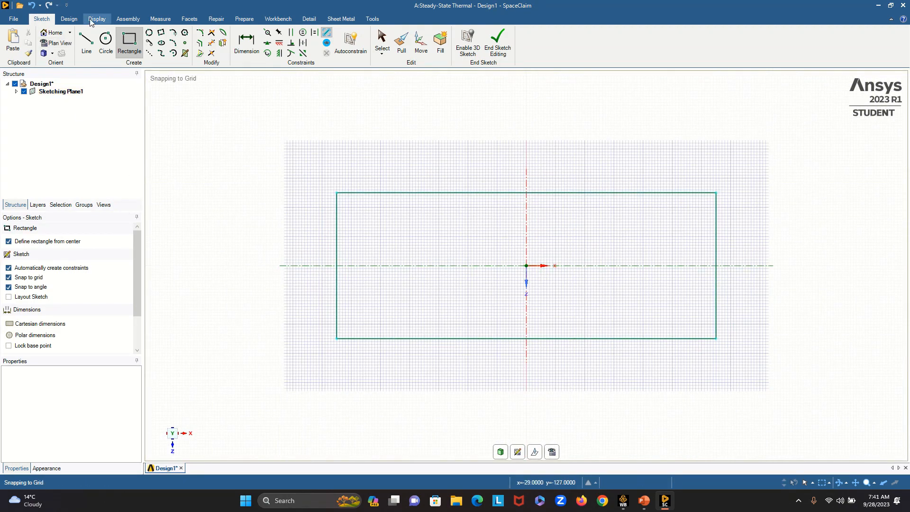
# - Sketch a 5 mm diameter circle centred 5 mm in X and 10 mm in Z inward from the rectangle's upper-right corner
pyautogui.click(113, 47)
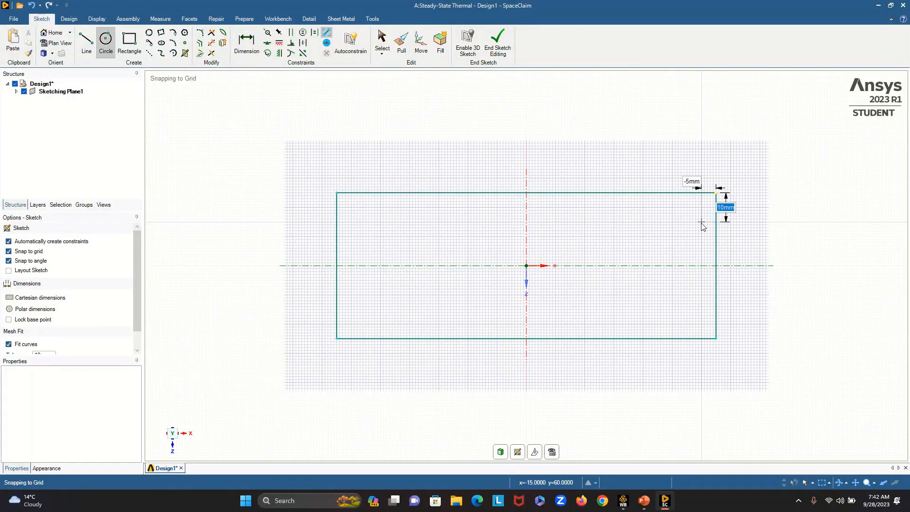
pyautogui.click(702, 222)
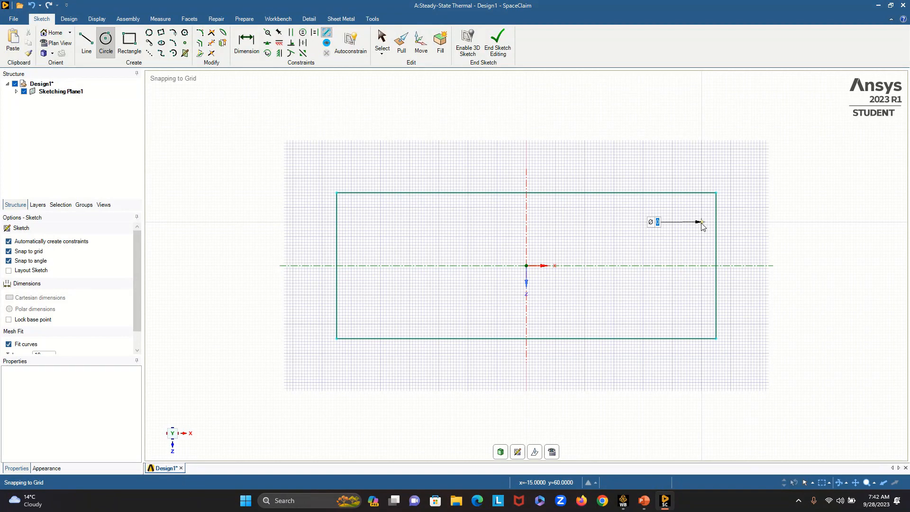
pyautogui.write('5')
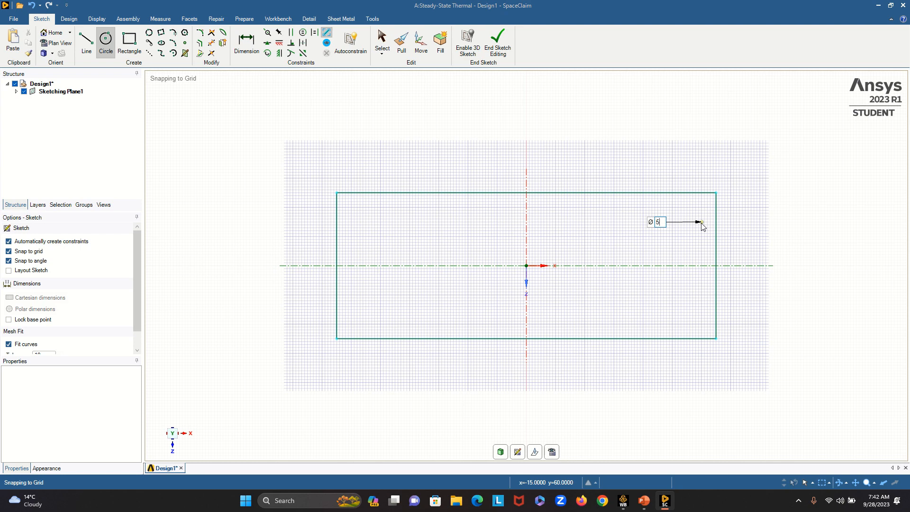
pyautogui.write('mm')
pyautogui.press('Return')
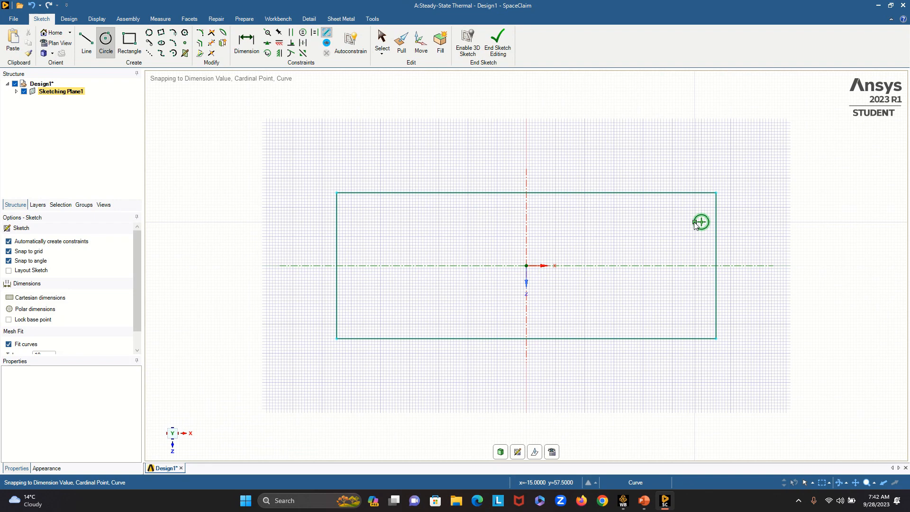
# - Sketch a 5 mm diameter circle centred 5 mm in X and 10 mm in Z inward from the rectangle's lower-right corner
pyautogui.click(702, 310)
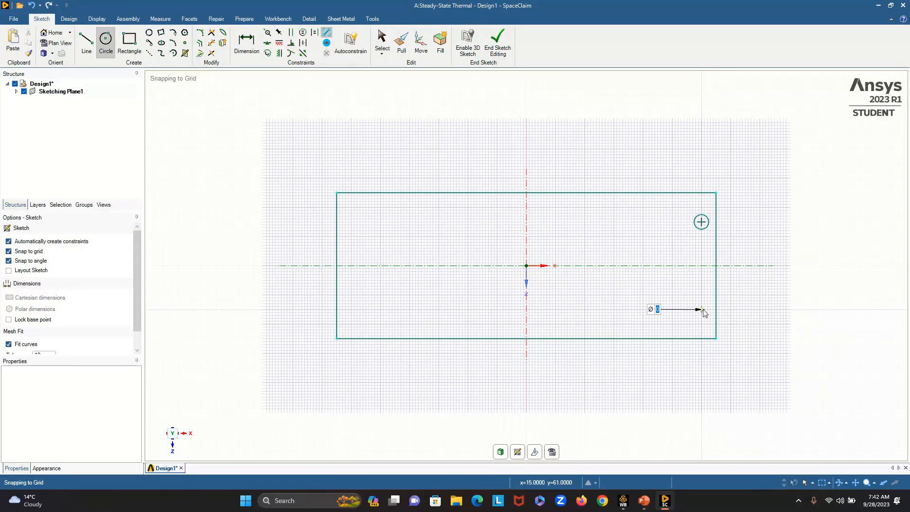
pyautogui.write('5')
pyautogui.write('mm')
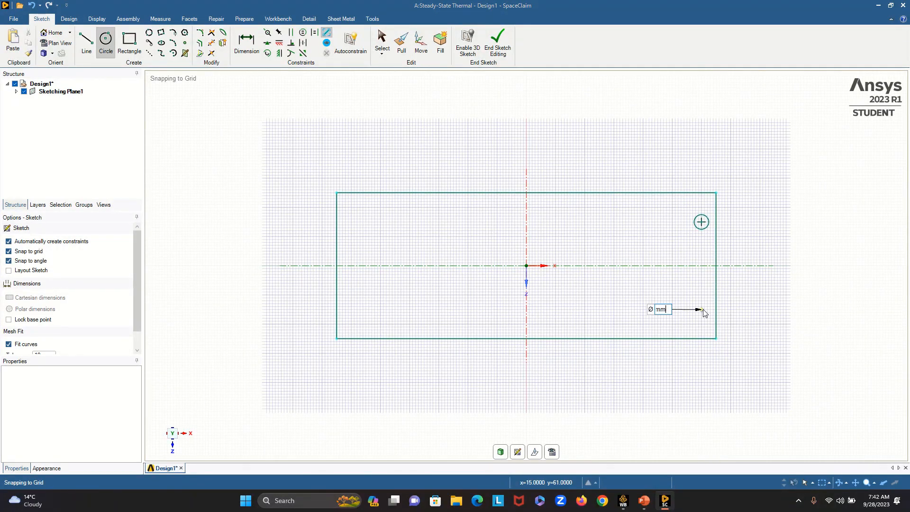
pyautogui.press('Return')
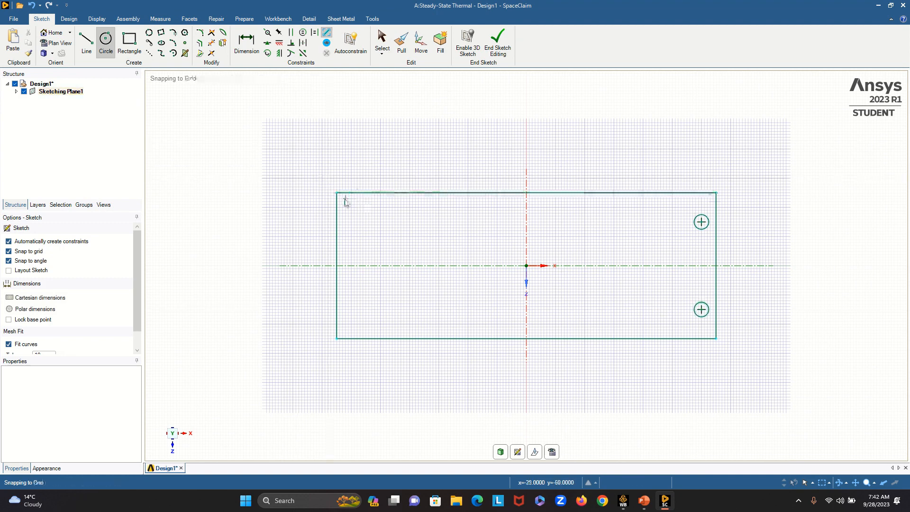
# - Sketch two 5 mm diameter circles centred 5 mm in X and 10 mm in Z inward from the rectangle's upper-left and lower-left corners
pyautogui.click(351, 221)
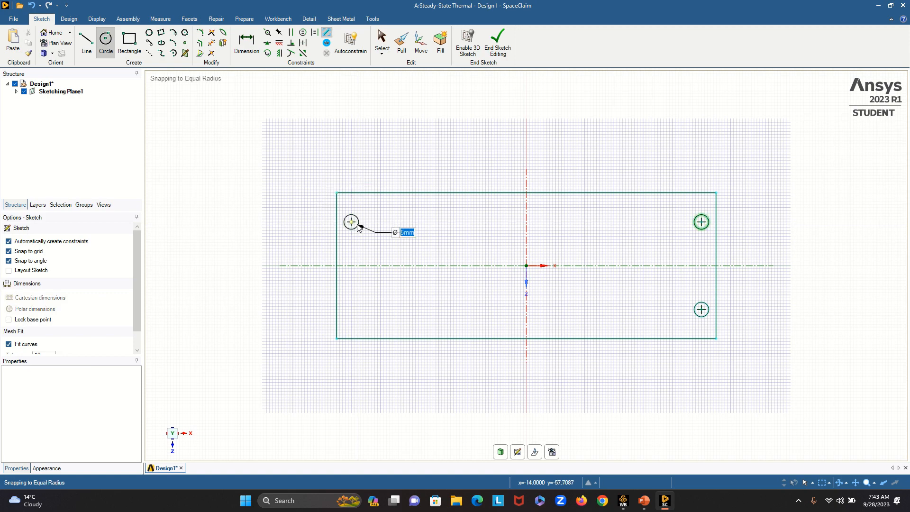
pyautogui.click(359, 228)
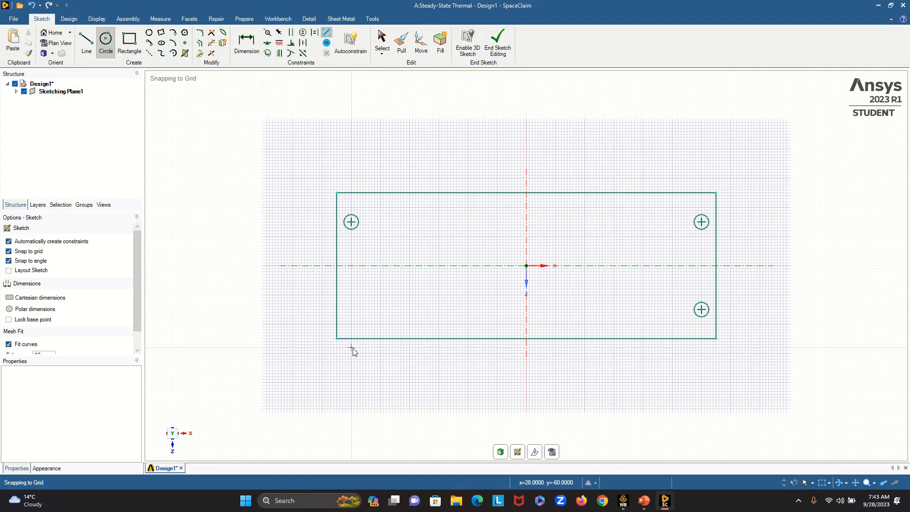
pyautogui.moveTo(337, 341)
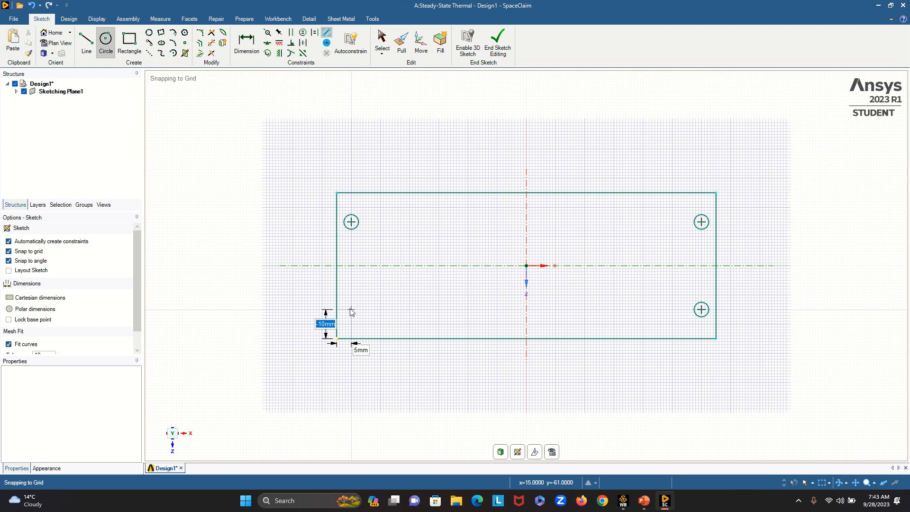
pyautogui.click(351, 310)
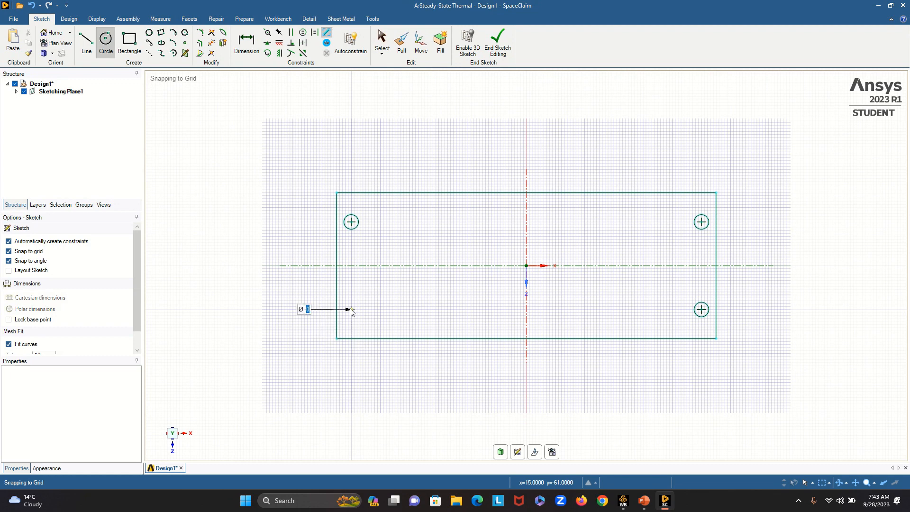
pyautogui.write('5 mm')
pyautogui.press('Return')
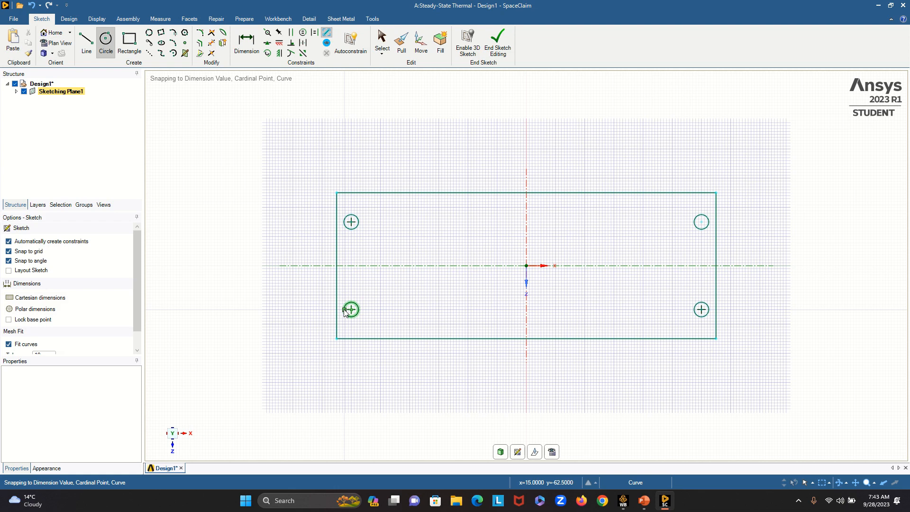
# - Return to 3D mode and pull the rectangular face with its four holes upward along Y by 5 mm
pyautogui.click(500, 453)
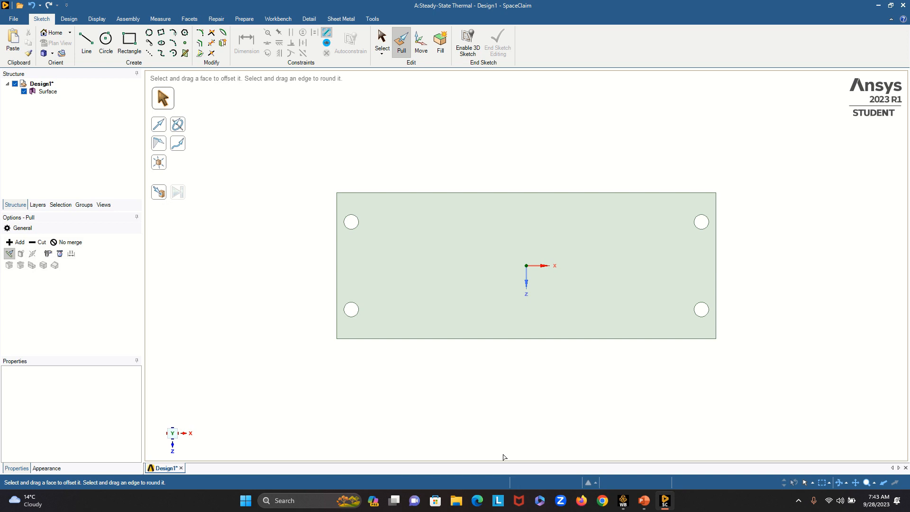
pyautogui.press('h')
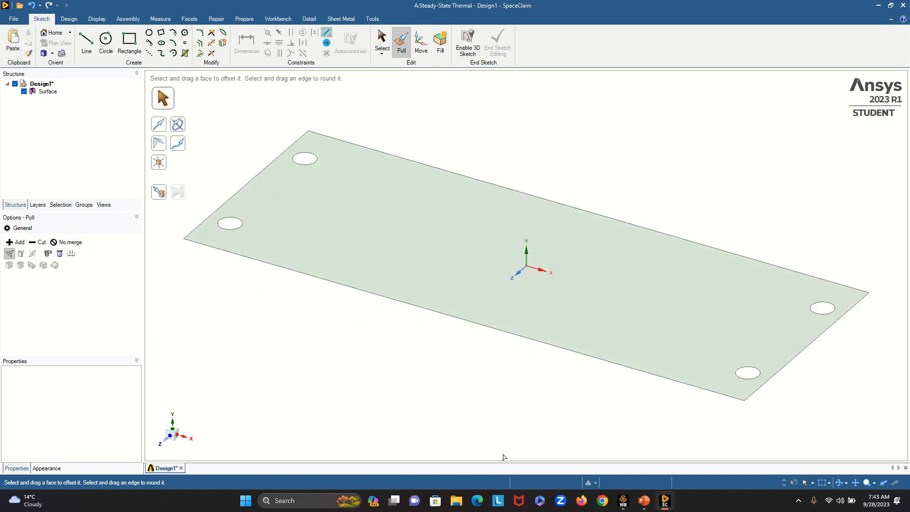
pyautogui.click(561, 256)
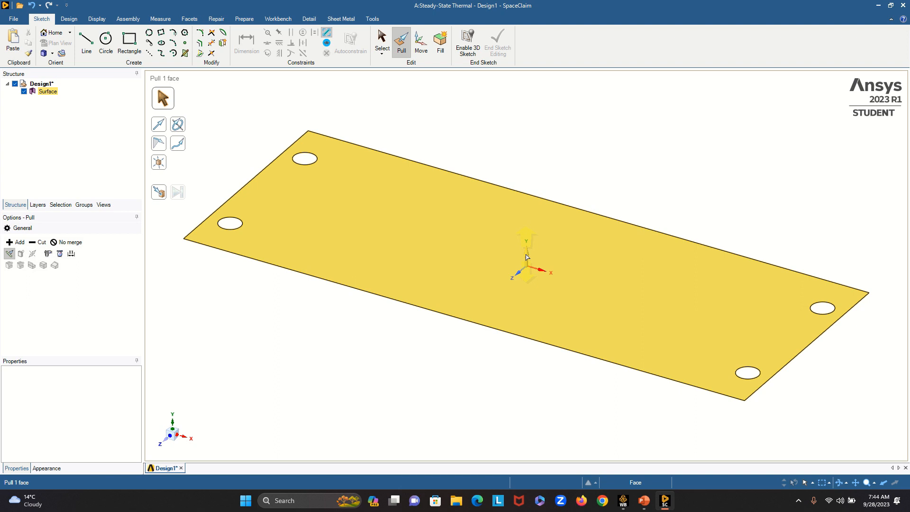
pyautogui.moveTo(526, 257); pyautogui.dragTo(528, 245)
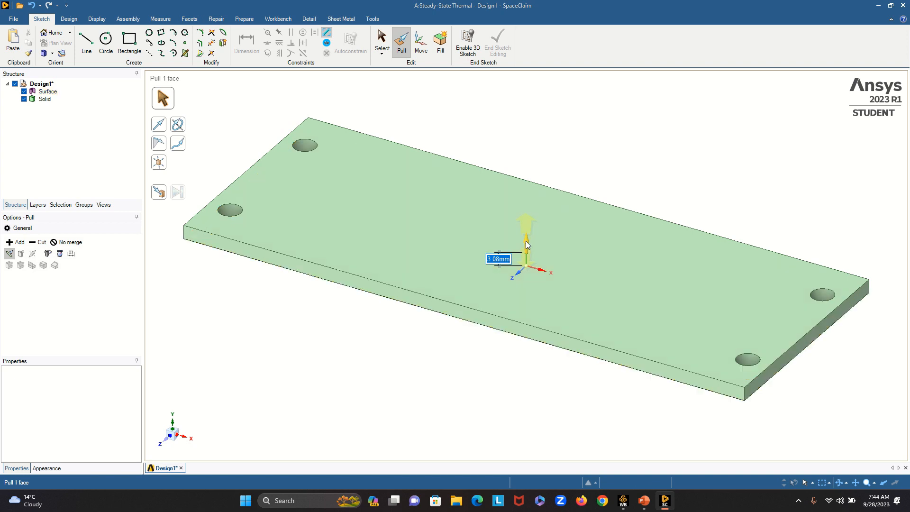
pyautogui.write('5')
pyautogui.write('mm')
pyautogui.press('Return')
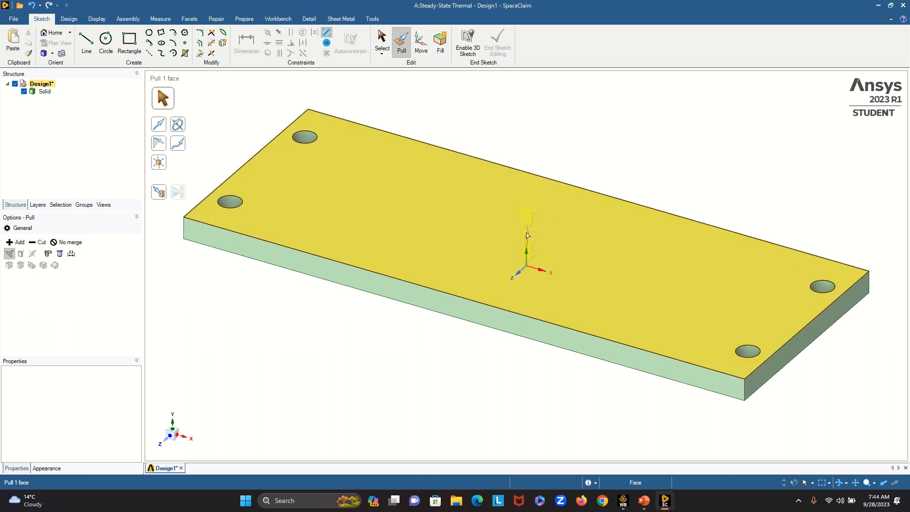
# - Orient the plate to the top view and start a rectangle sketch on its upper face
pyautogui.click(52, 54)
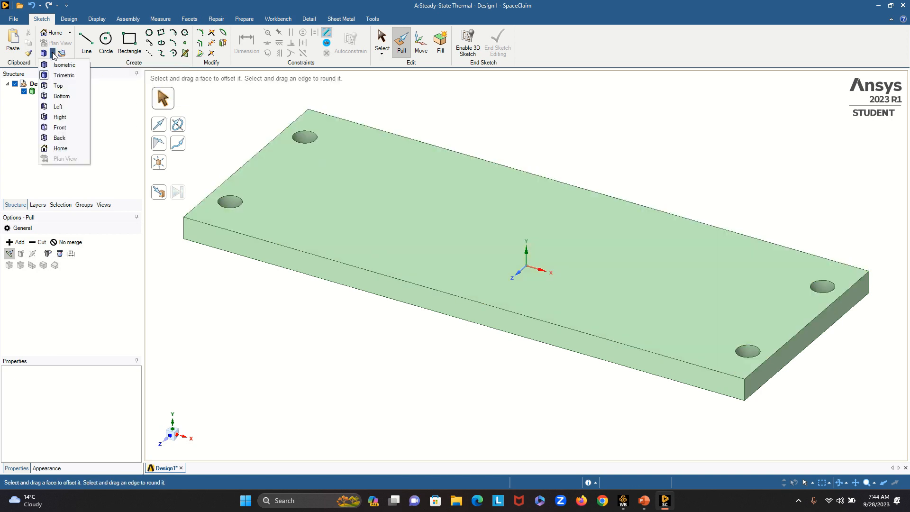
pyautogui.click(55, 88)
pyautogui.click(443, 292)
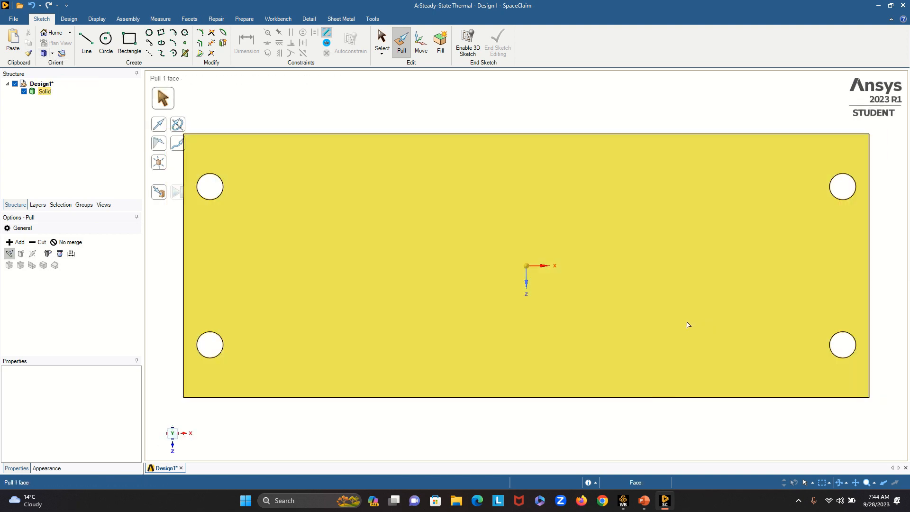
pyautogui.scroll(-3, 688, 325)
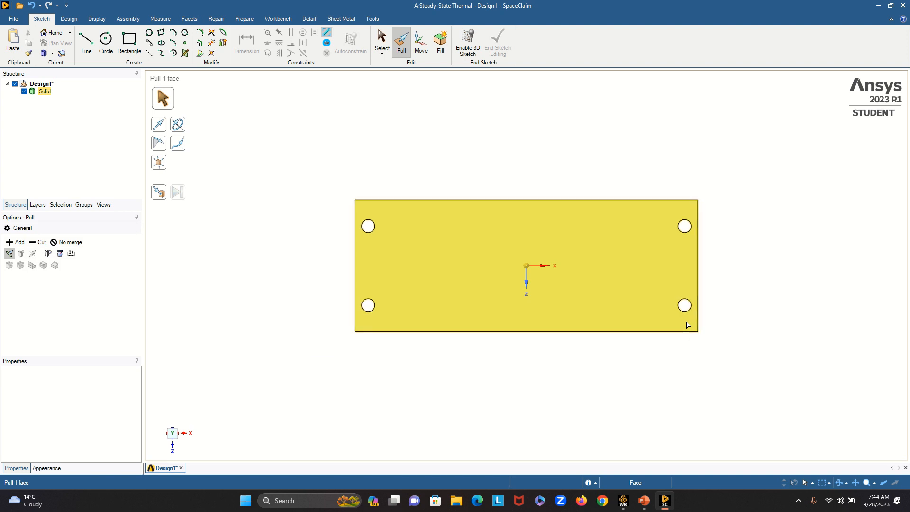
pyautogui.click(129, 42)
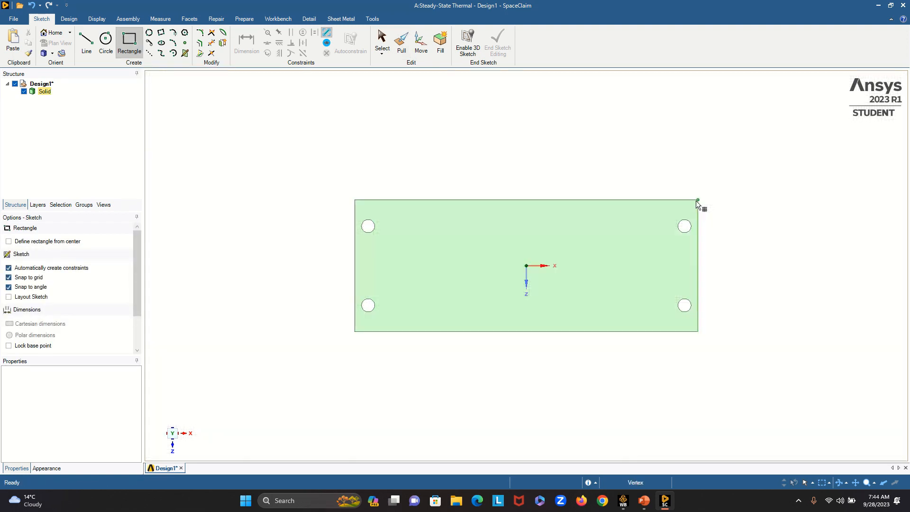
pyautogui.click(687, 206)
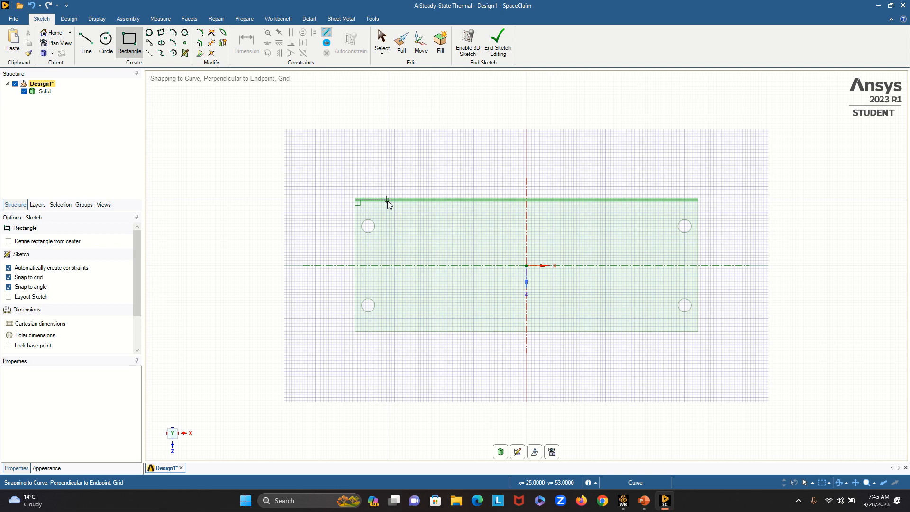
# - Try to start the rectangle 9.75 mm in X from the plate's upper-right corner
pyautogui.click(699, 200)
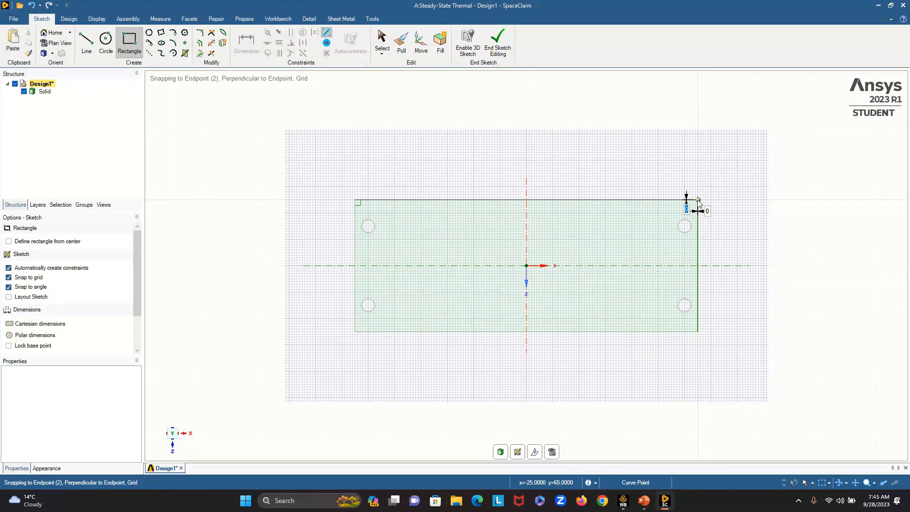
pyautogui.press('Tab')
pyautogui.write('9.')
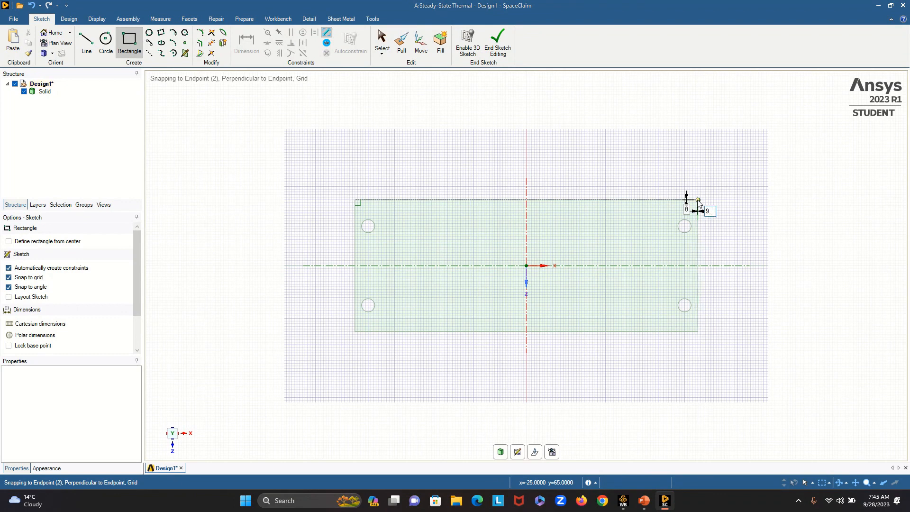
pyautogui.write('75')
pyautogui.press('Return')
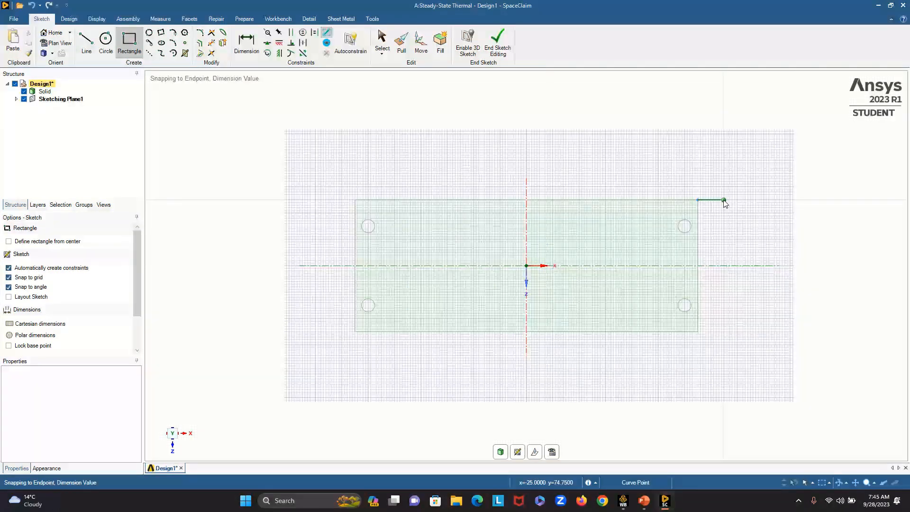
pyautogui.hotkey('ctrl', 'z')
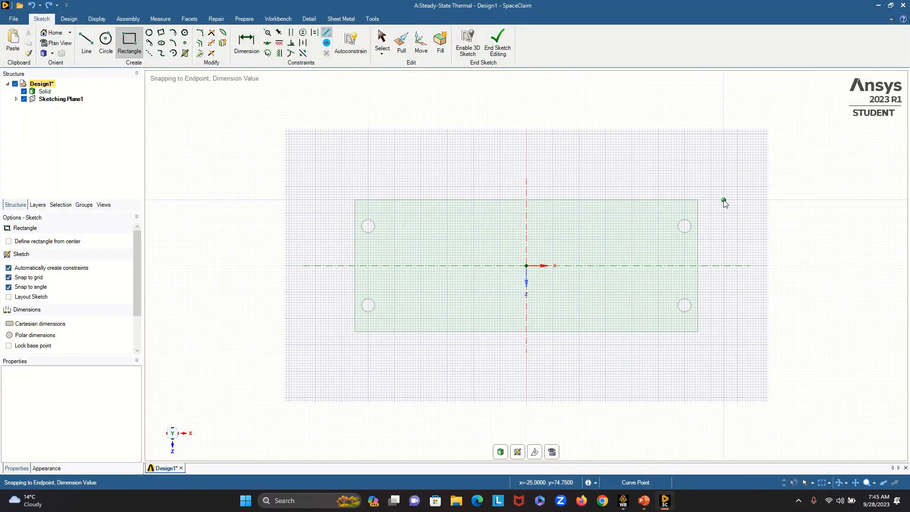
# - Place the rectangle's first corner on the plate's upper edge, offset -9.75 mm in X from the upper-right corner
pyautogui.click(698, 200)
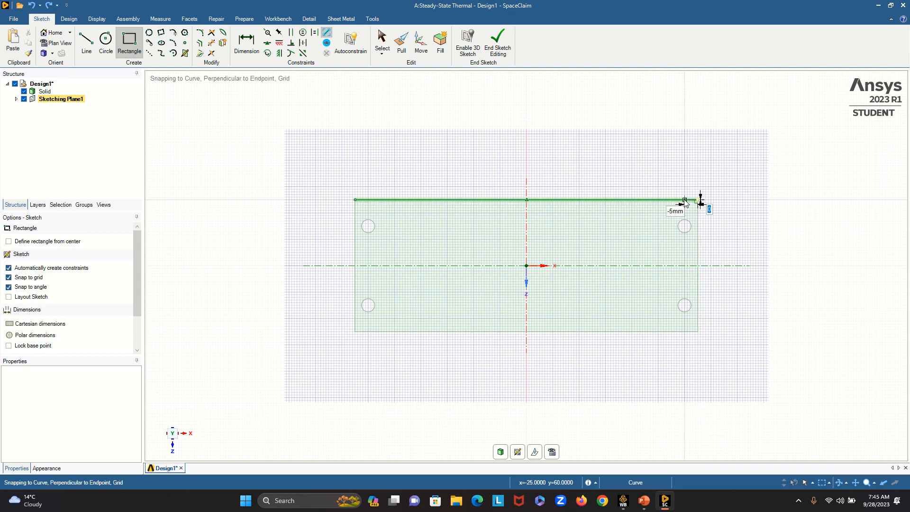
pyautogui.write('9.75')
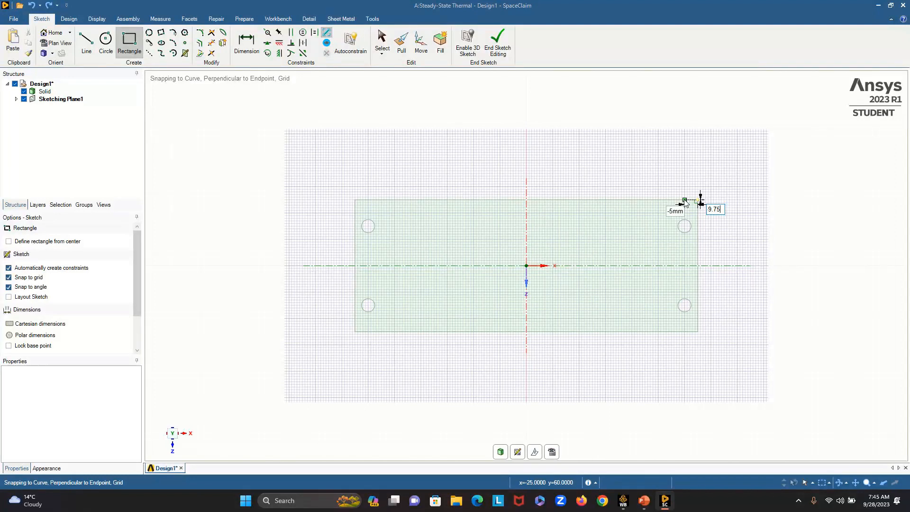
pyautogui.press('BackSpace')
pyautogui.press('BackSpace')
pyautogui.press('BackSpace')
pyautogui.press('BackSpace')
pyautogui.write('5')
pyautogui.write('0')
pyautogui.press('Tab')
pyautogui.press('BackSpace')
pyautogui.write('-')
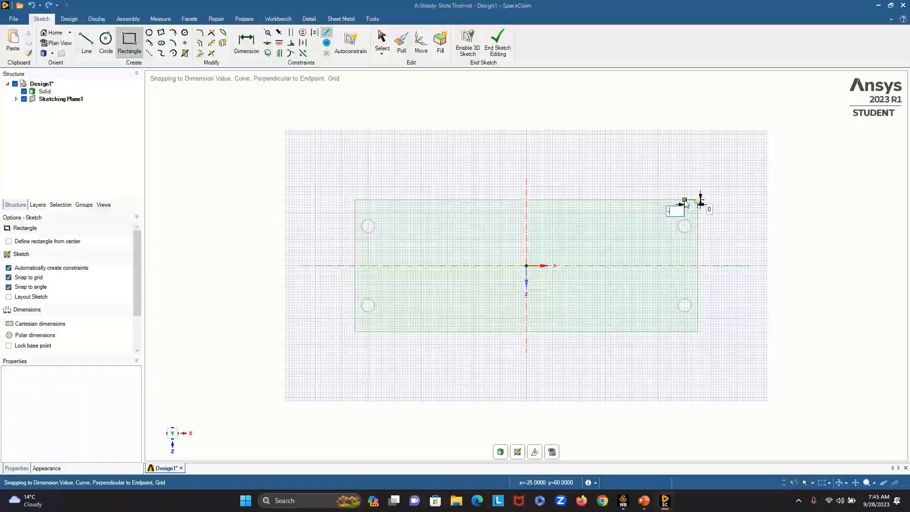
pyautogui.write('9.75')
pyautogui.press('Return')
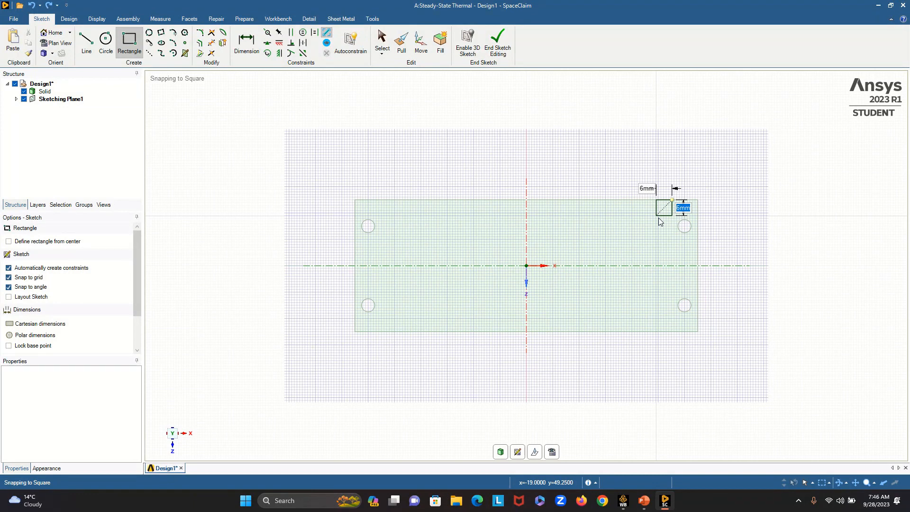
# - Complete the first rectangle across the plate, 50 mm in Z and 5.5 mm wide in X toward the centre
pyautogui.write('50')
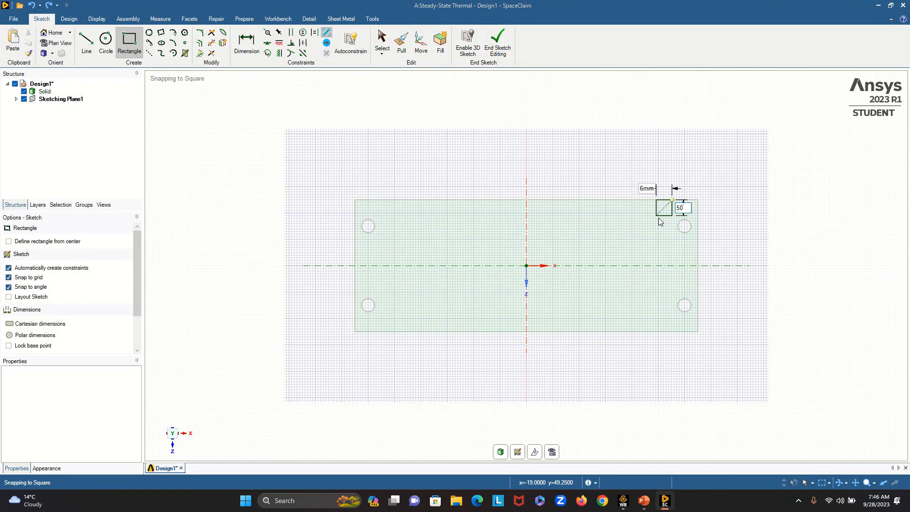
pyautogui.press('Tab')
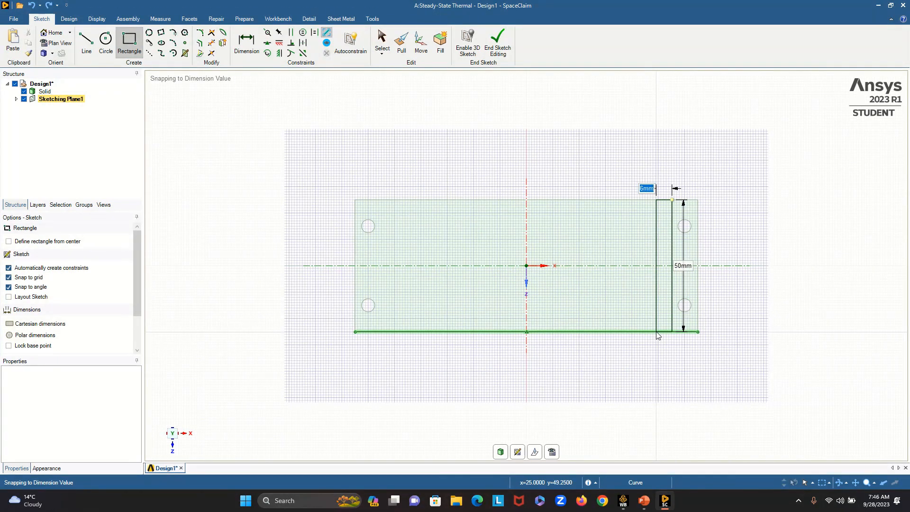
pyautogui.write('5.5')
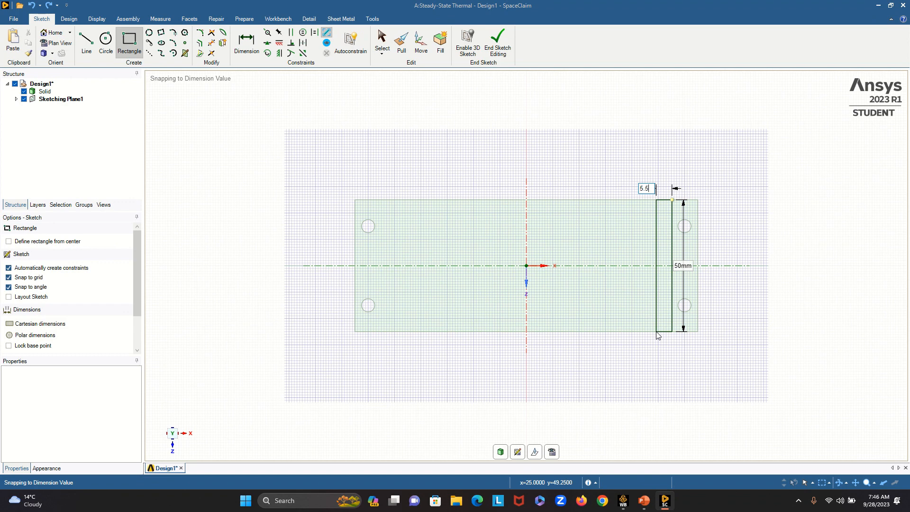
pyautogui.press('Return')
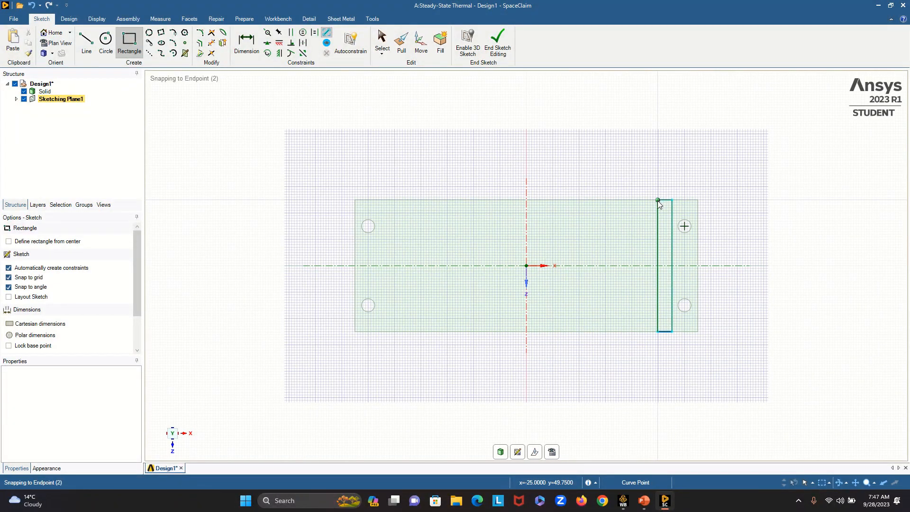
# - Sketch a second rectangle, 50 mm in Z and 5 mm wide, from the first rectangle's upper-left corner toward the plate's centre
pyautogui.click(658, 200)
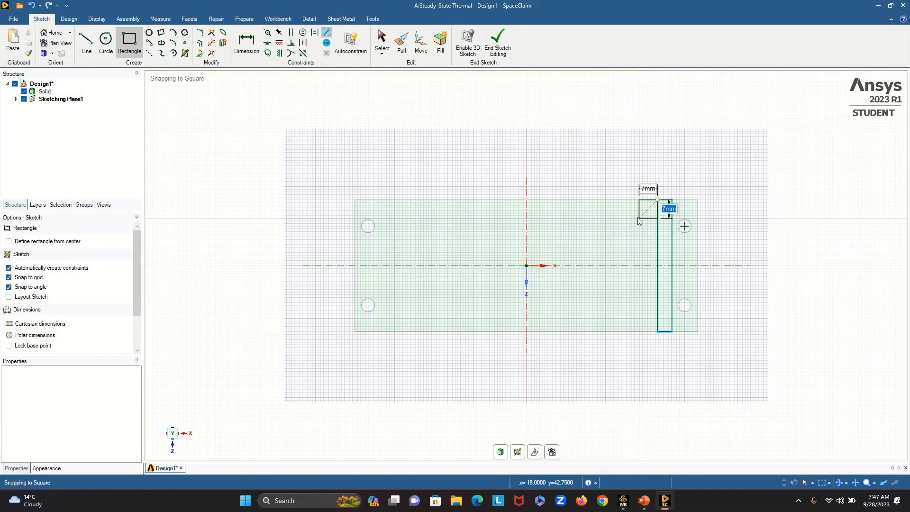
pyautogui.write('50')
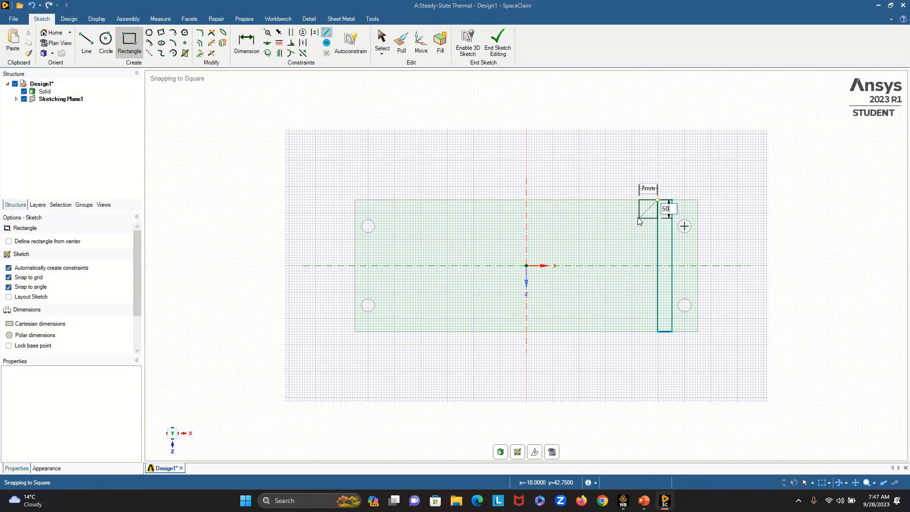
pyautogui.press('Tab')
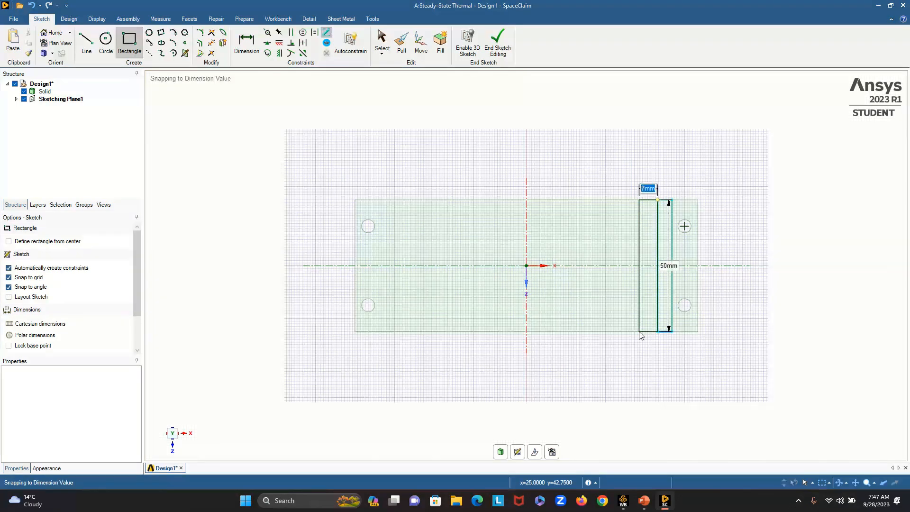
pyautogui.click(644, 331)
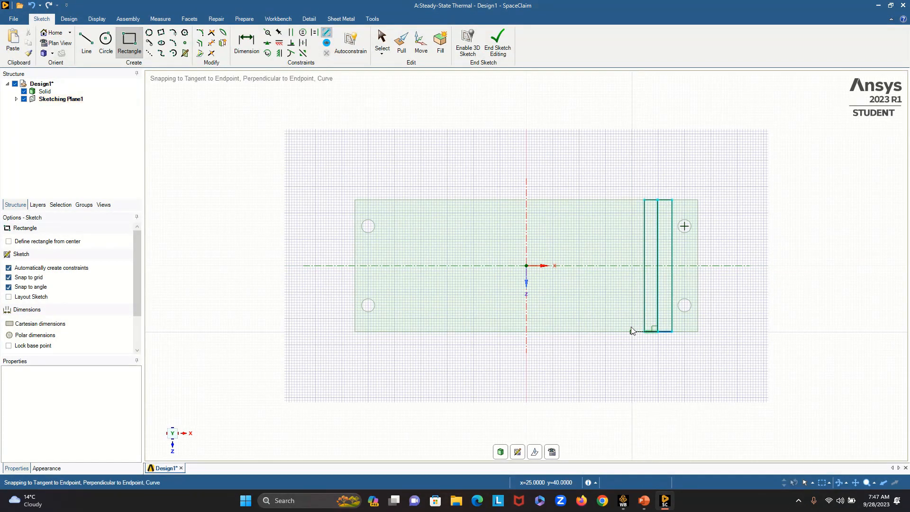
# - Sketch a third rectangle, 50 mm in Z and 5.5 mm wide, from the second rectangle's upper-left corner
pyautogui.click(645, 201)
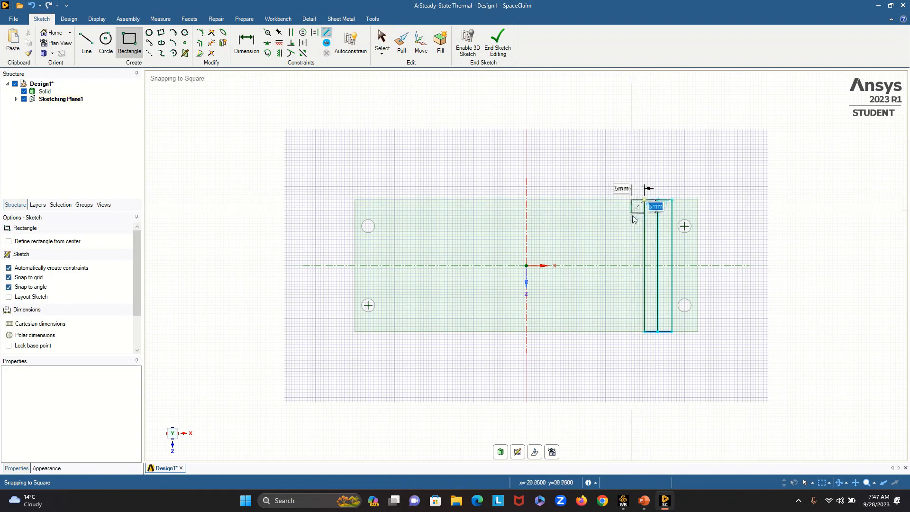
pyautogui.write('50')
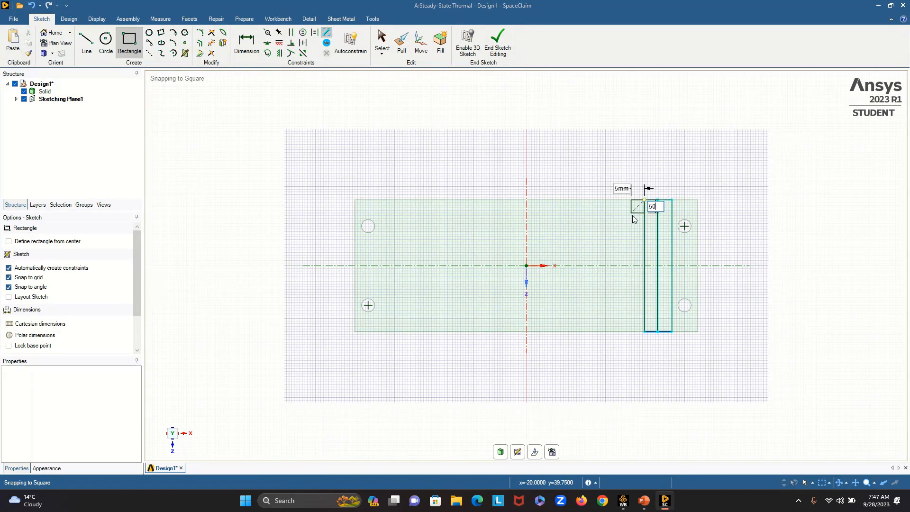
pyautogui.press('Tab')
pyautogui.write('5.5')
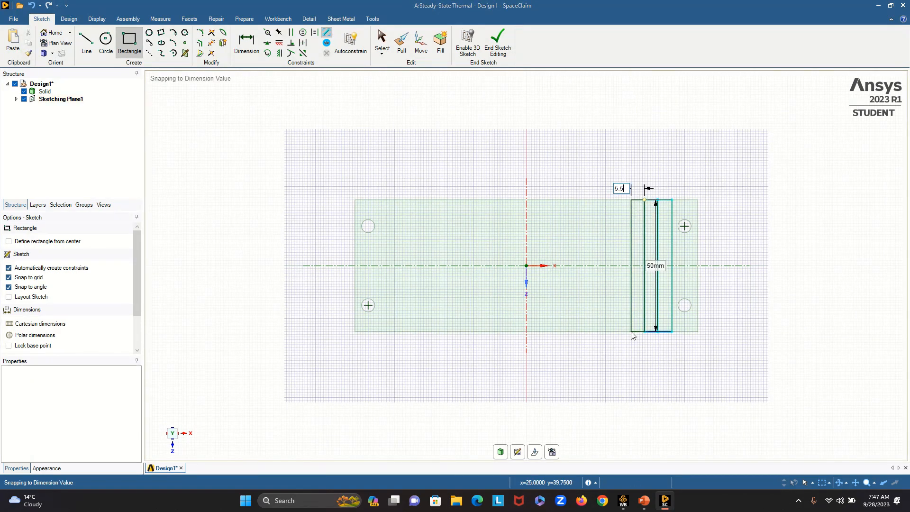
pyautogui.press('Return')
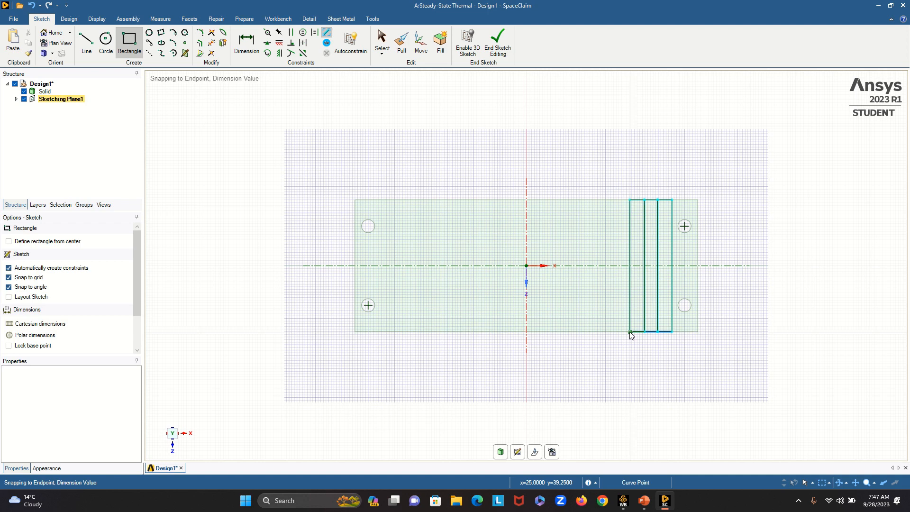
# - Sketch a fourth rectangle, 50 mm in Z and 5 mm wide, from the third rectangle's upper-left corner
pyautogui.click(631, 201)
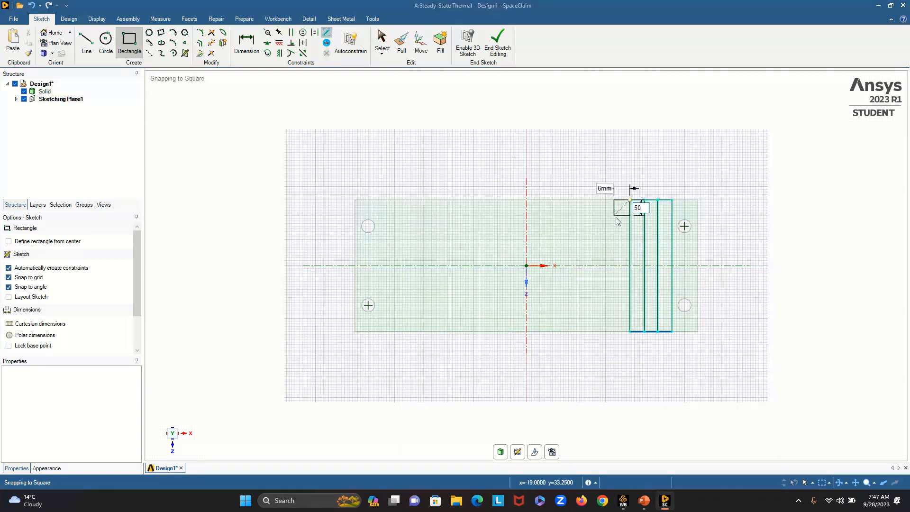
pyautogui.write('5')
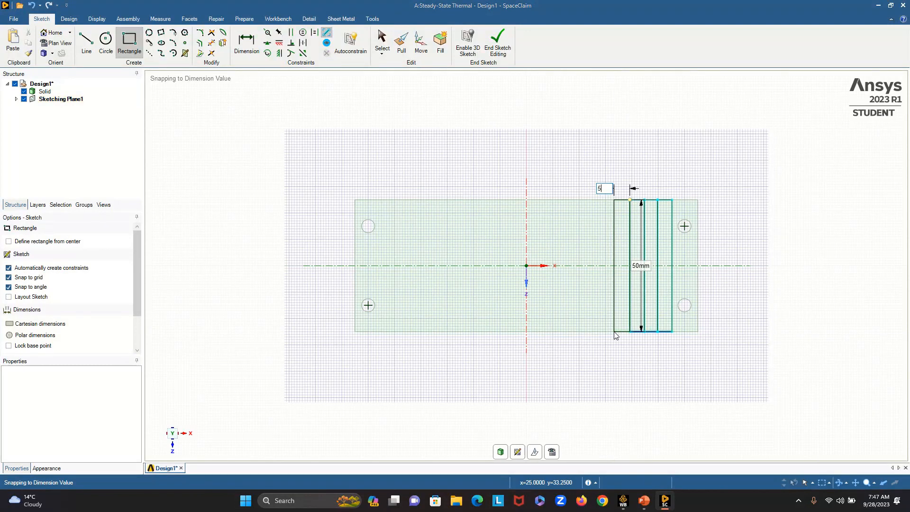
pyautogui.press('Return')
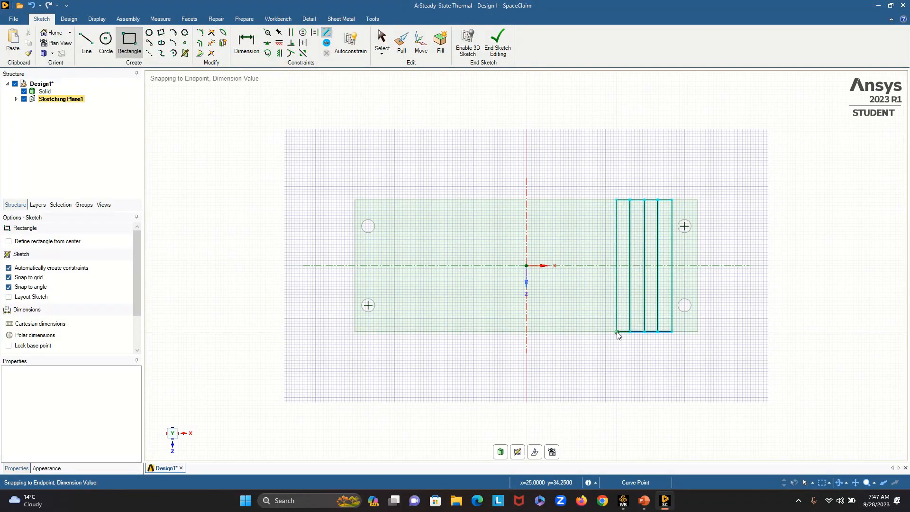
# - Sketch a fifth rectangle, 50 mm in Z and 5.5 mm wide, from the fourth rectangle's upper-left corner
pyautogui.click(617, 200)
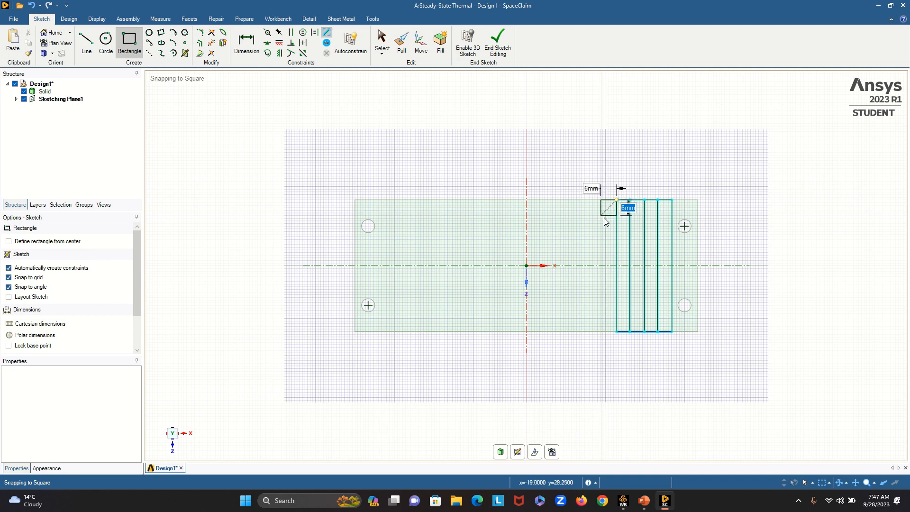
pyautogui.write('50')
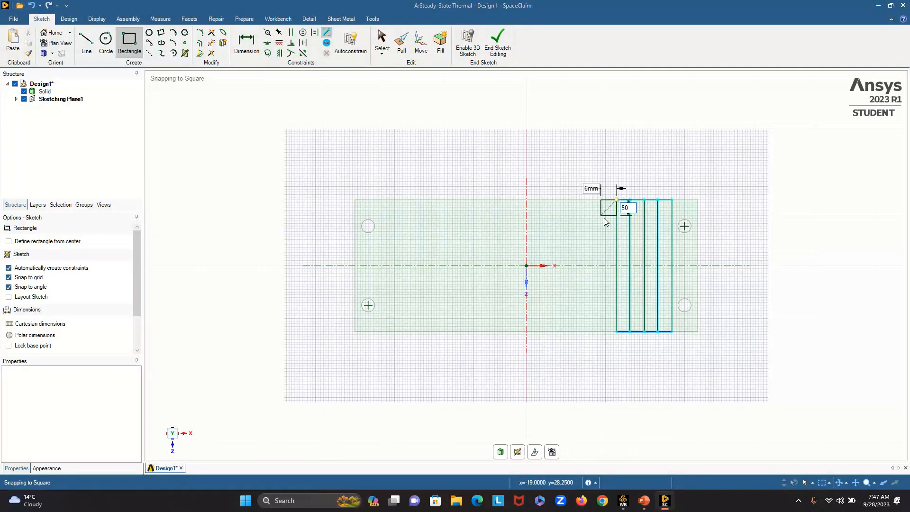
pyautogui.press('Tab')
pyautogui.write('5.5')
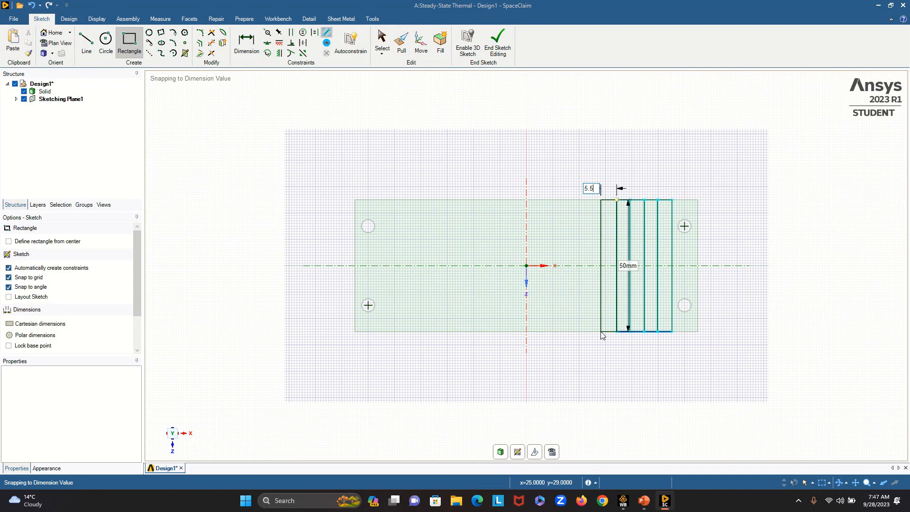
pyautogui.press('Return')
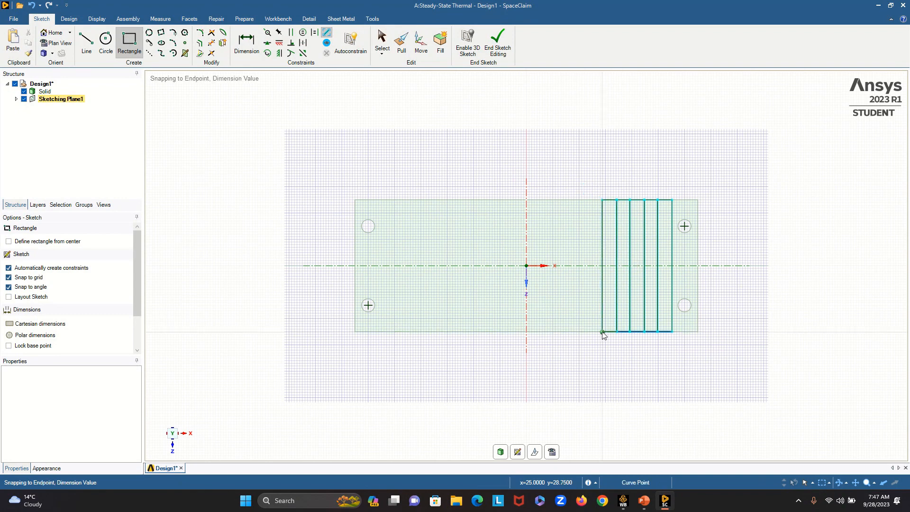
# - Sketch a sixth rectangle, 50 mm in Z and 5 mm wide, from the fifth rectangle's upper-left corner
pyautogui.click(602, 200)
pyautogui.write('50')
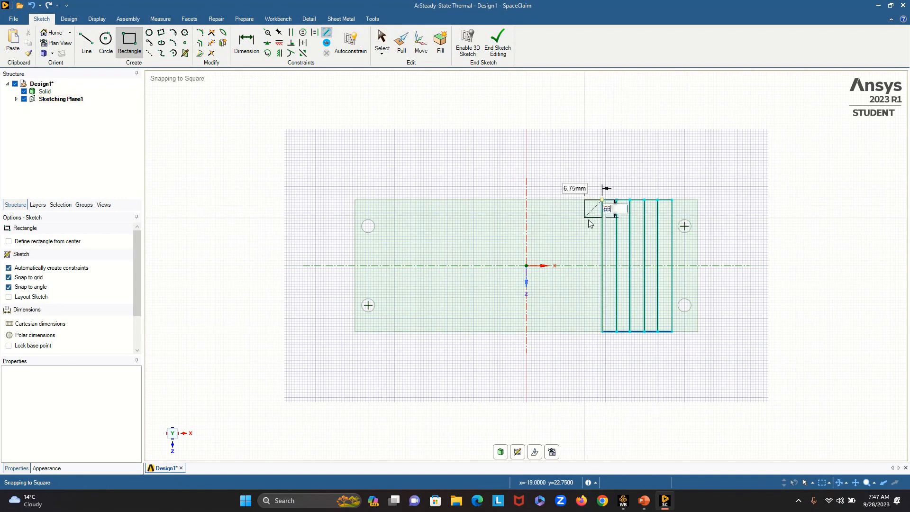
pyautogui.press('Tab')
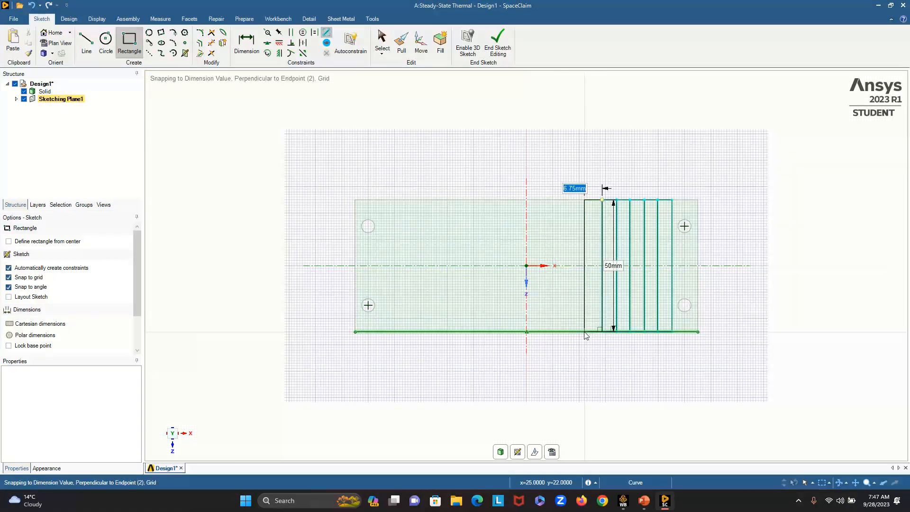
pyautogui.write('5')
pyautogui.click(589, 332)
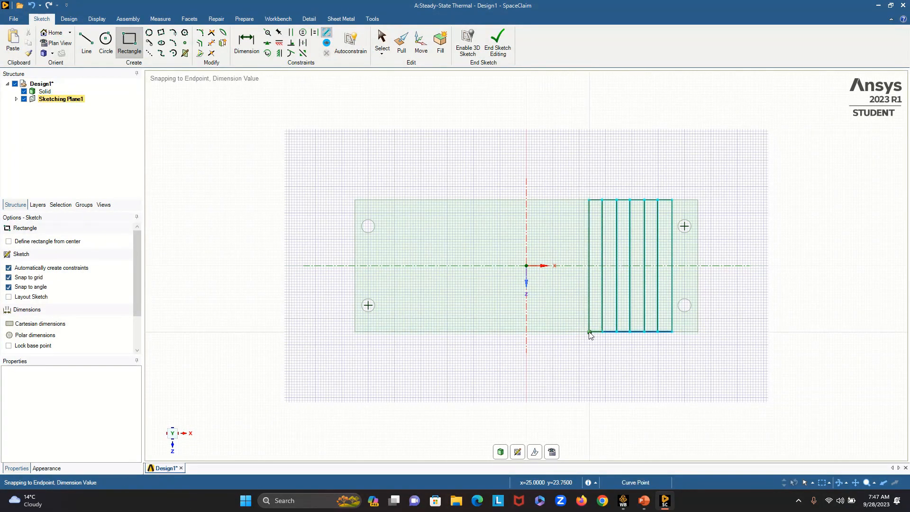
# - Sketch a seventh rectangle, 50 mm in Z and 5.5 mm wide, from the sixth rectangle's upper-left corner
pyautogui.click(590, 200)
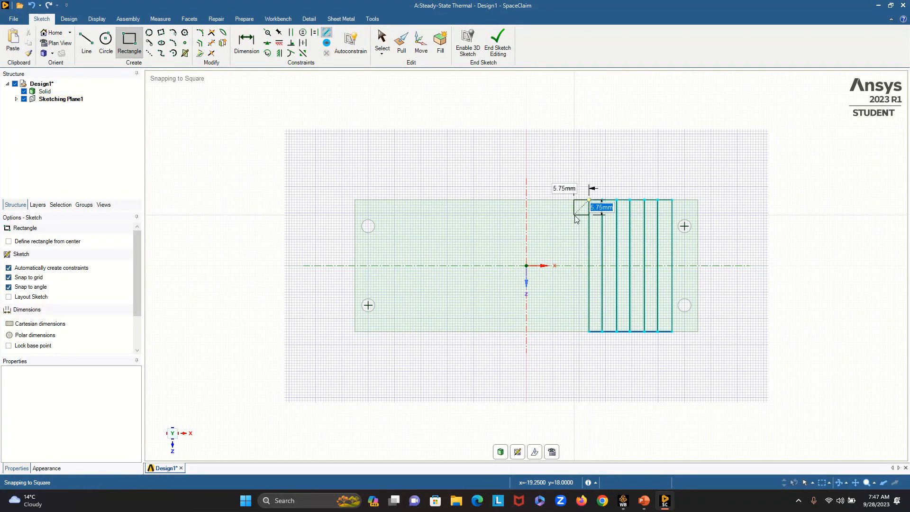
pyautogui.press('Tab')
pyautogui.write('5.5')
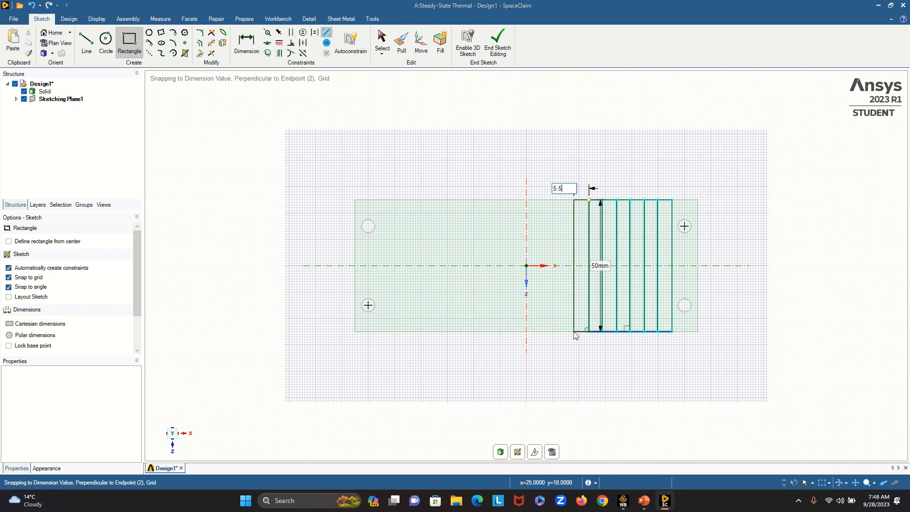
pyautogui.press('Return')
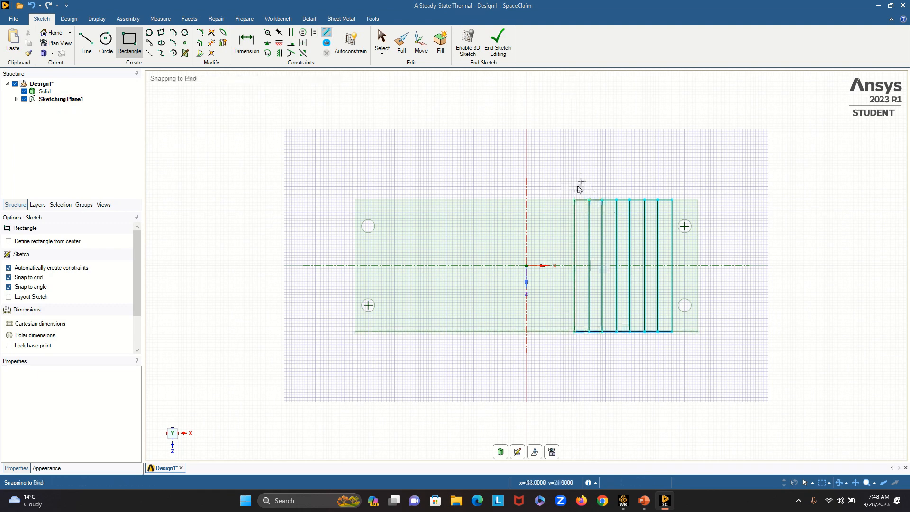
# - Sketch an eighth rectangle, 50 mm in Z and 5 mm wide, from the seventh rectangle's upper-left corner
pyautogui.click(573, 200)
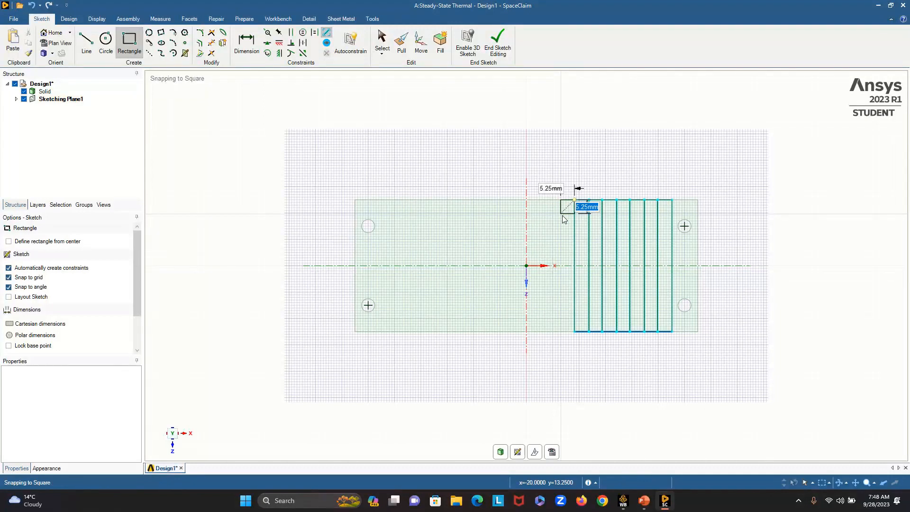
pyautogui.press('Tab')
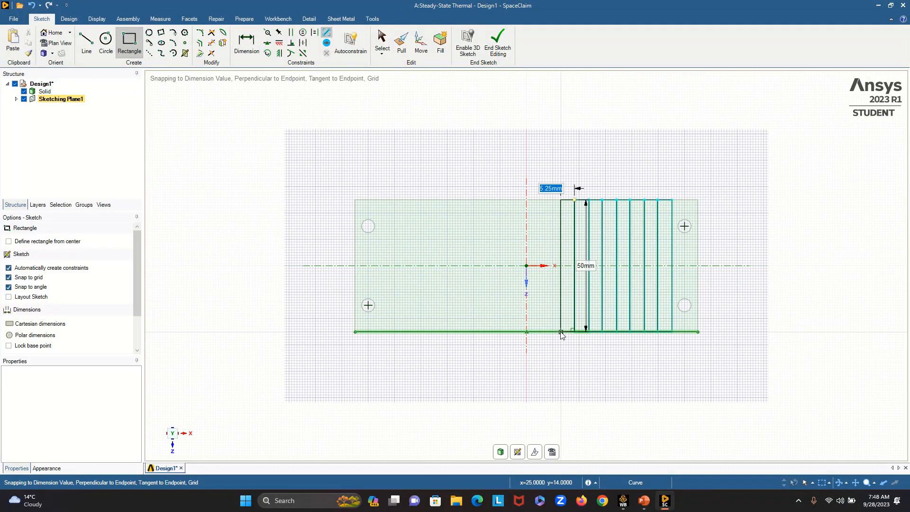
pyautogui.press('Return')
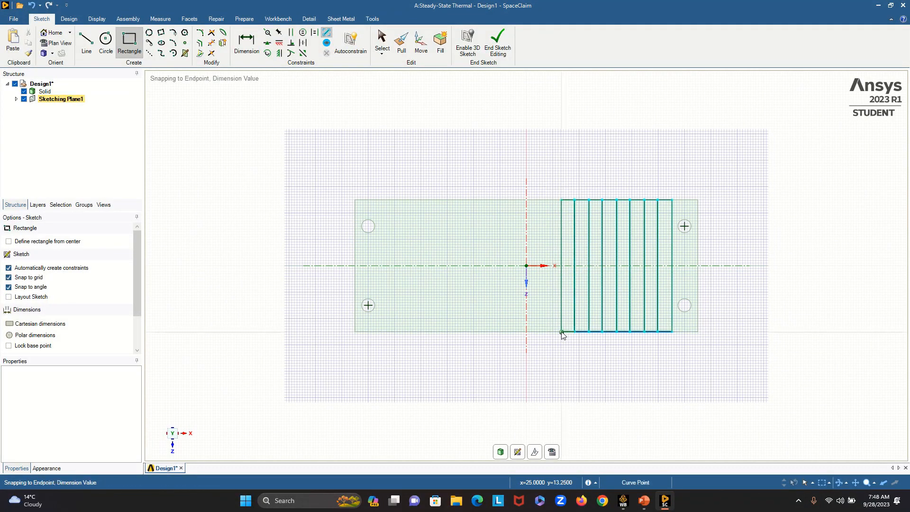
# - Sketch a ninth rectangle, 50 mm in Z and 5.5 mm wide, from the eighth rectangle's upper-left corner
pyautogui.click(562, 200)
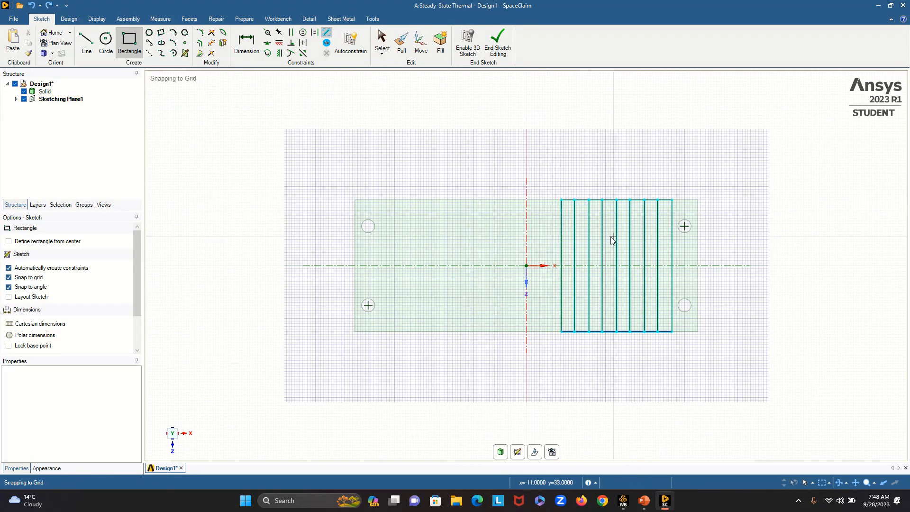
pyautogui.click(562, 200)
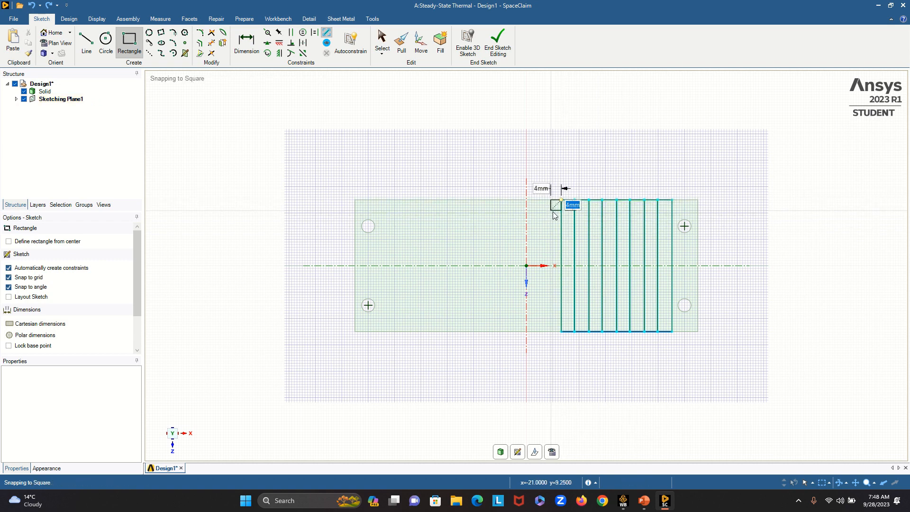
pyautogui.write('50')
pyautogui.press('Tab')
pyautogui.write('5.')
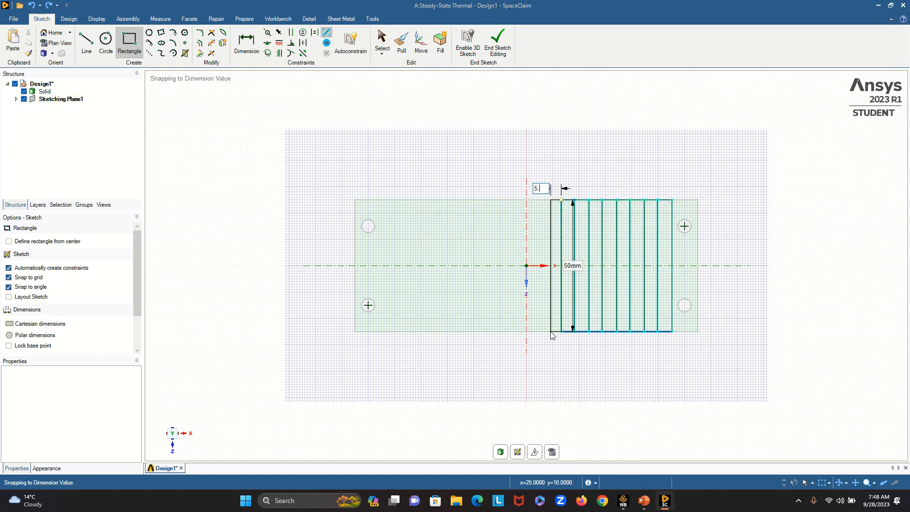
pyautogui.press('Return')
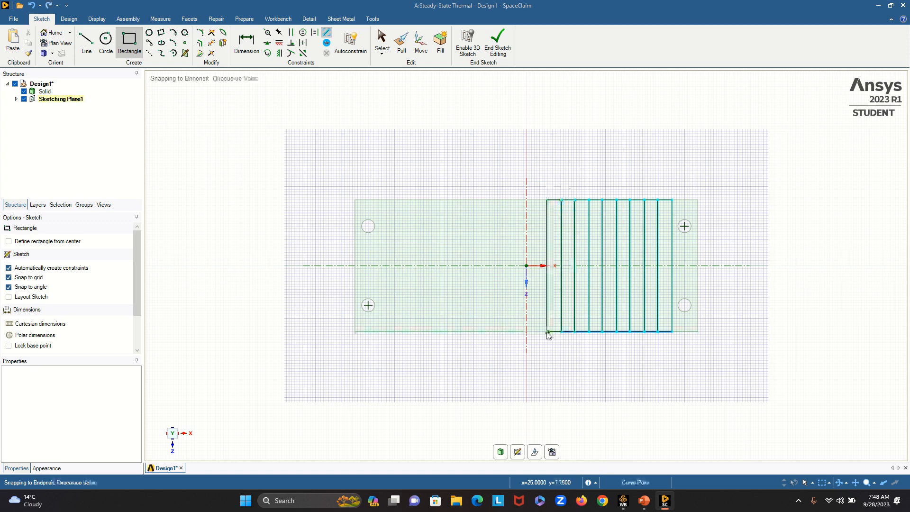
# - Sketch a tenth rectangle, 50 mm in Z and 5.5 mm wide, from the ninth rectangle's upper-left corner
pyautogui.click(547, 199)
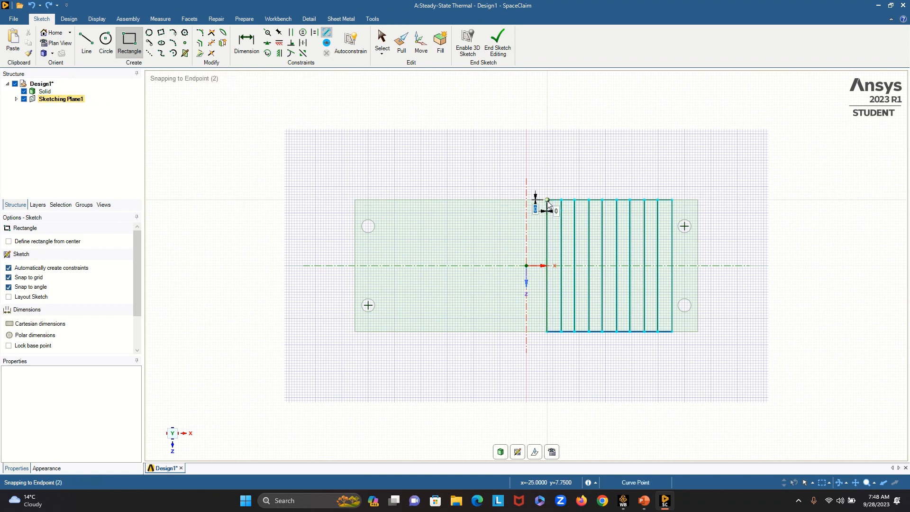
pyautogui.write('50')
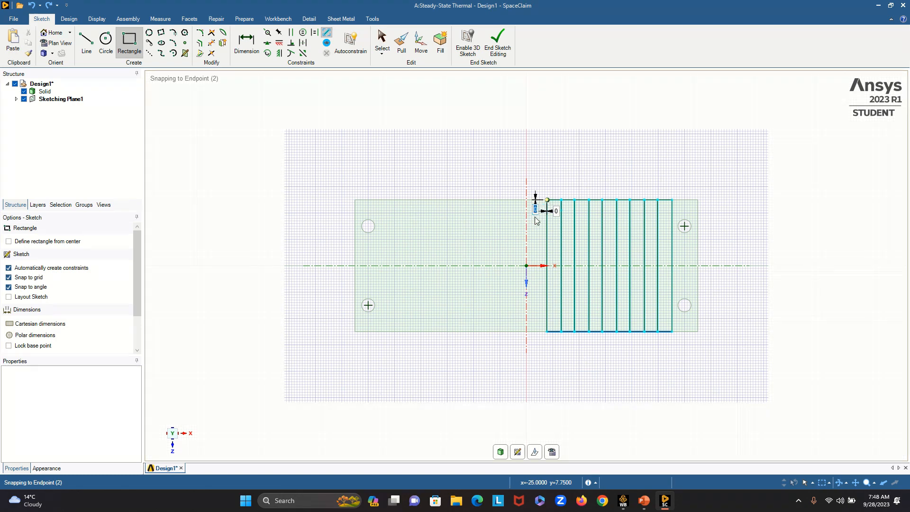
pyautogui.press('Tab')
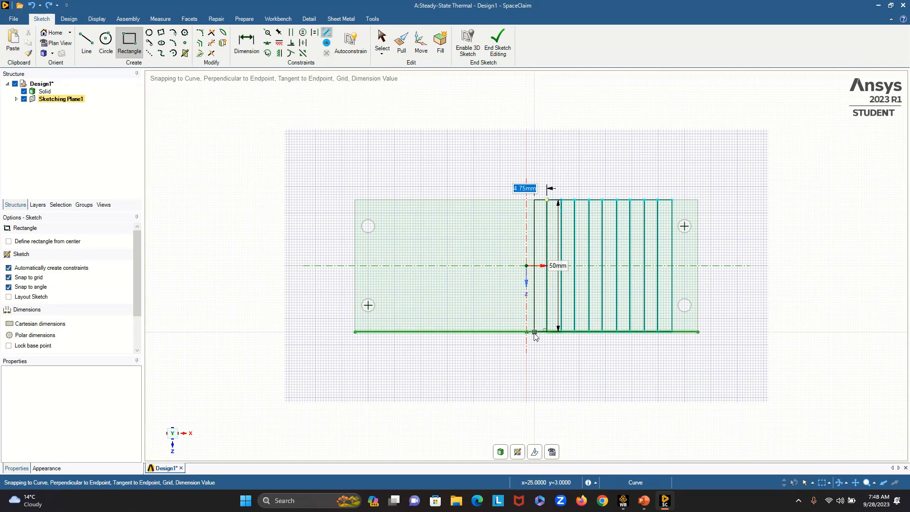
pyautogui.write('5')
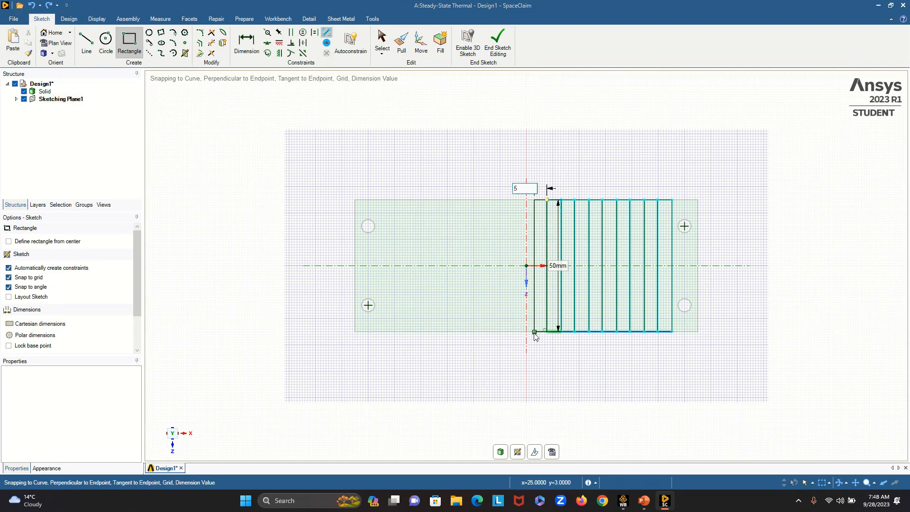
pyautogui.write('.5')
pyautogui.press('Return')
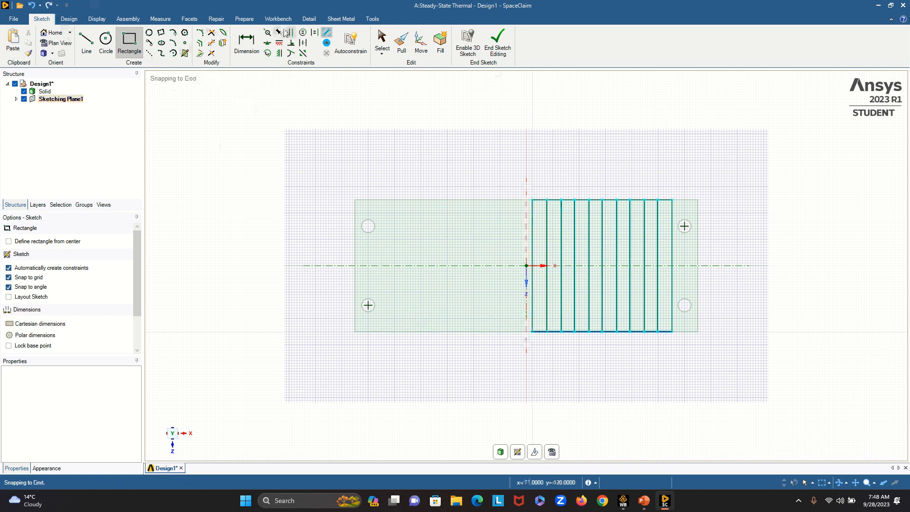
# - Dimension the widths of the ninth and tenth rectangles to check their strip spacing
pyautogui.click(246, 41)
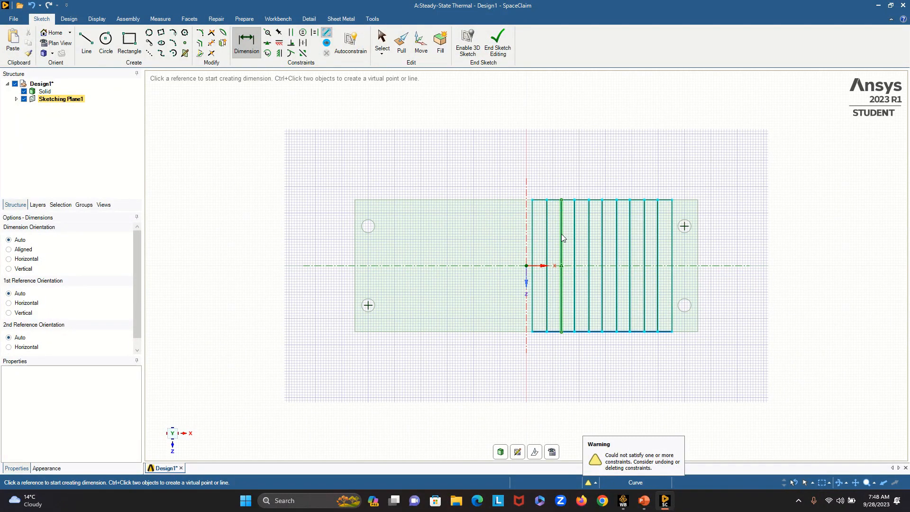
pyautogui.click(561, 237)
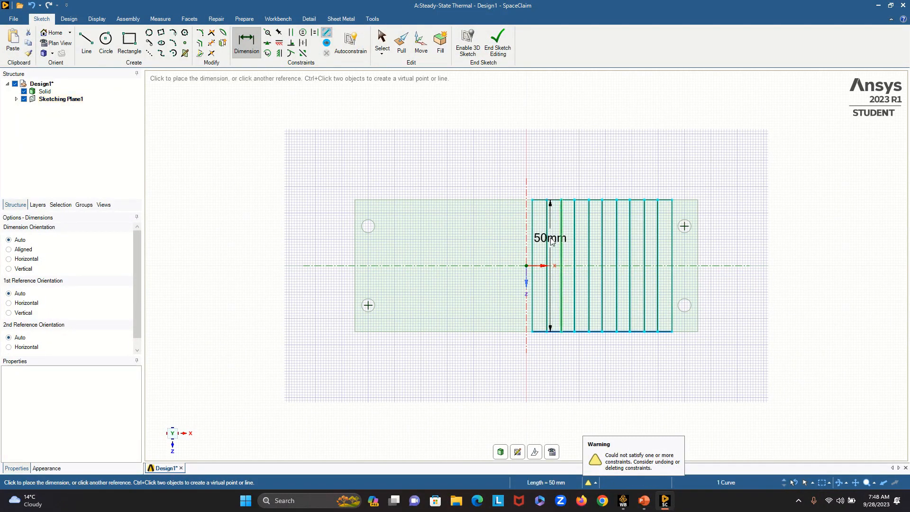
pyautogui.click(546, 242)
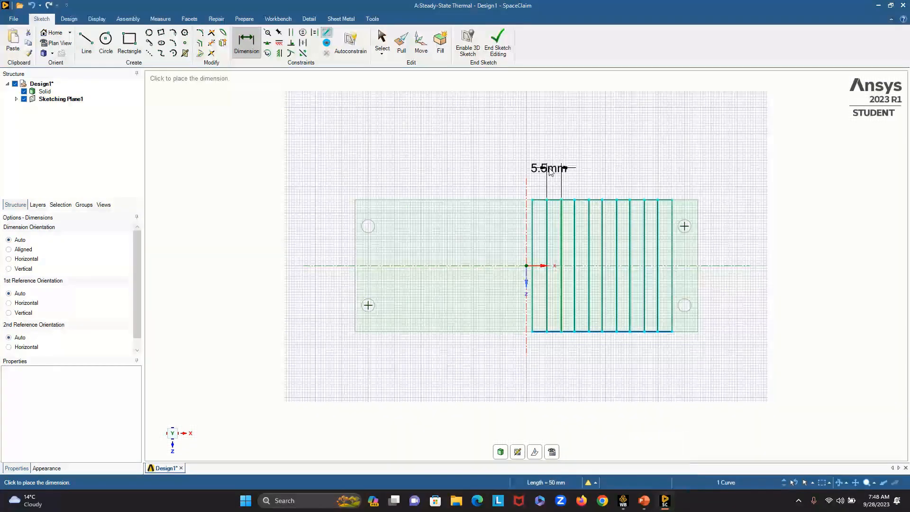
pyautogui.click(549, 171)
pyautogui.click(548, 224)
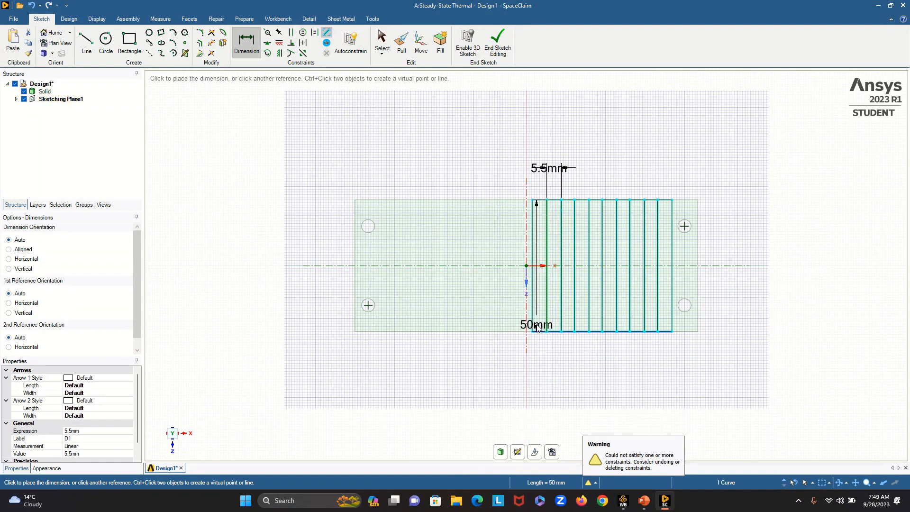
pyautogui.click(534, 327)
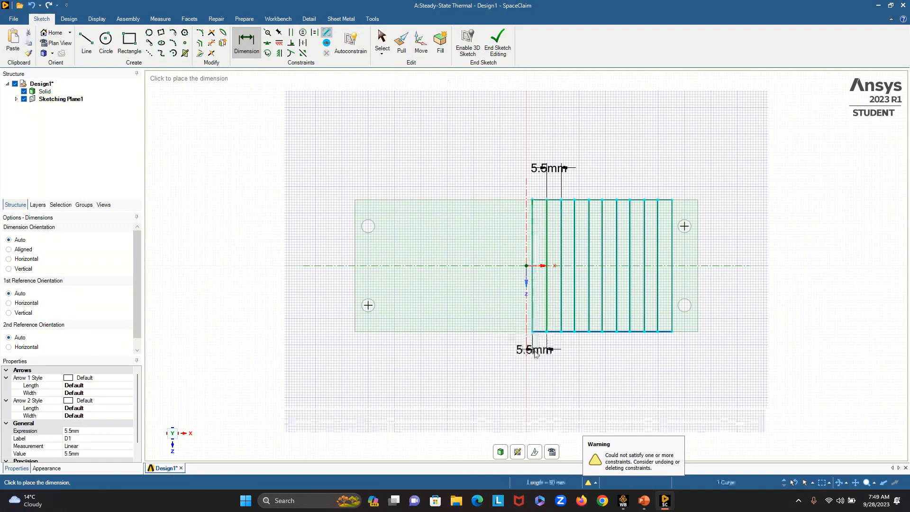
pyautogui.click(535, 353)
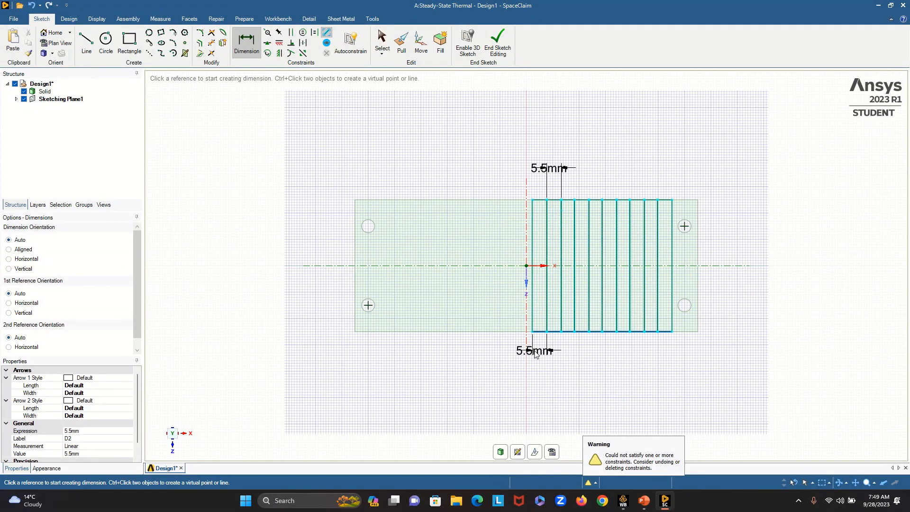
# - Undo the two width dimensions and the tenth rectangle
pyautogui.hotkey('ctrl', 'z')
pyautogui.hotkey('ctrl', 'z')
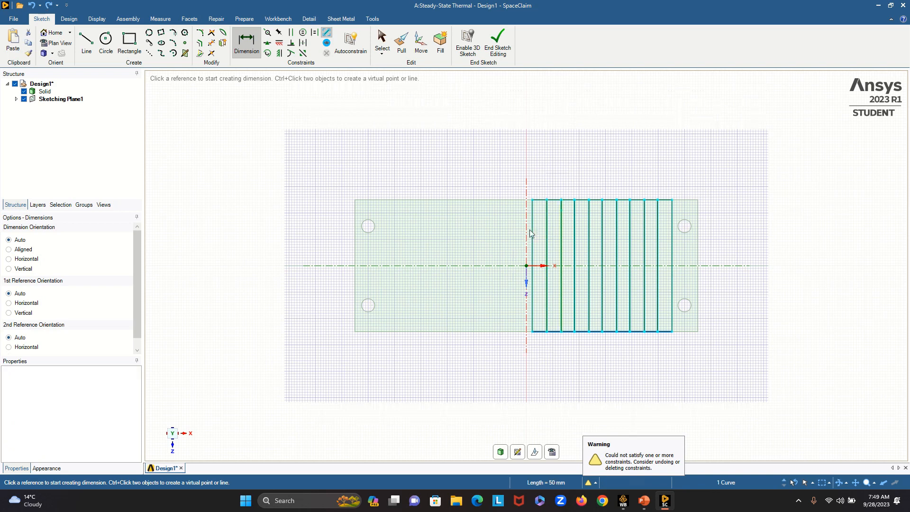
pyautogui.hotkey('ctrl', 'z')
# - Sketch the tenth rectangle again, 50 mm in Z and 5 mm wide, from the ninth rectangle's upper-left corner
pyautogui.press('r')
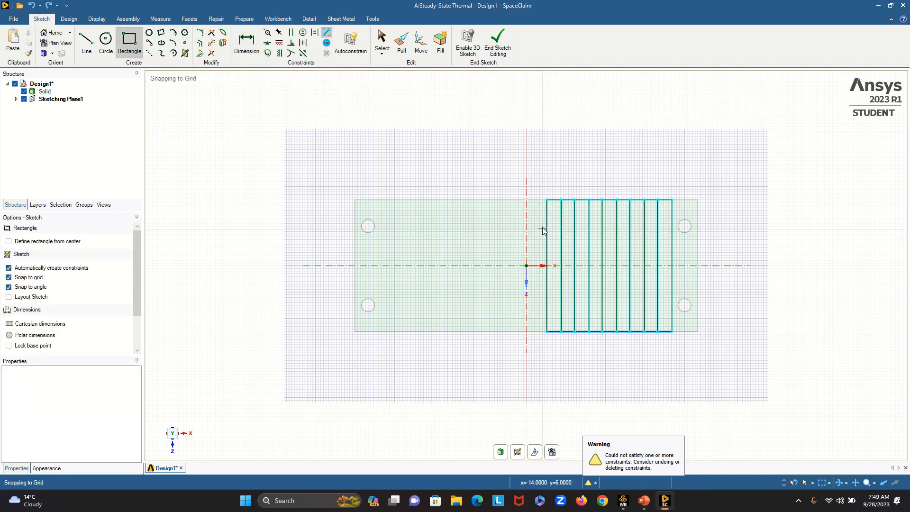
pyautogui.click(547, 199)
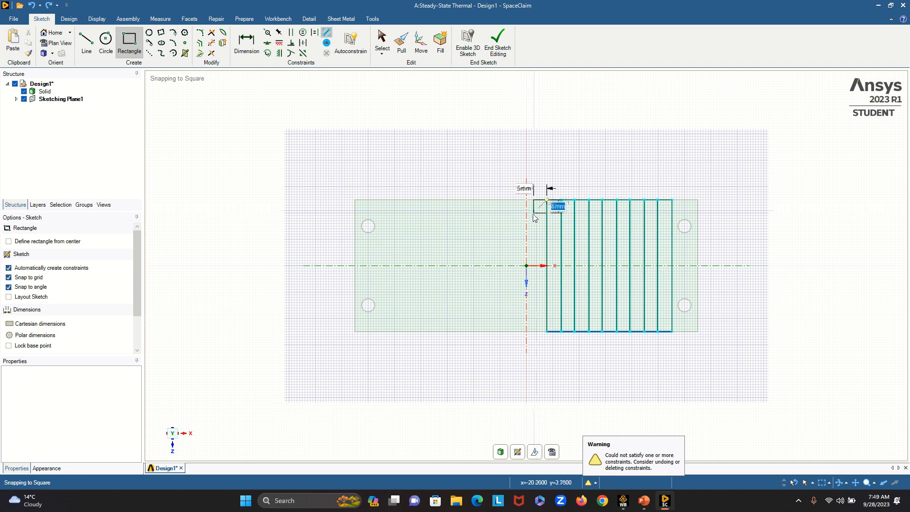
pyautogui.write('50')
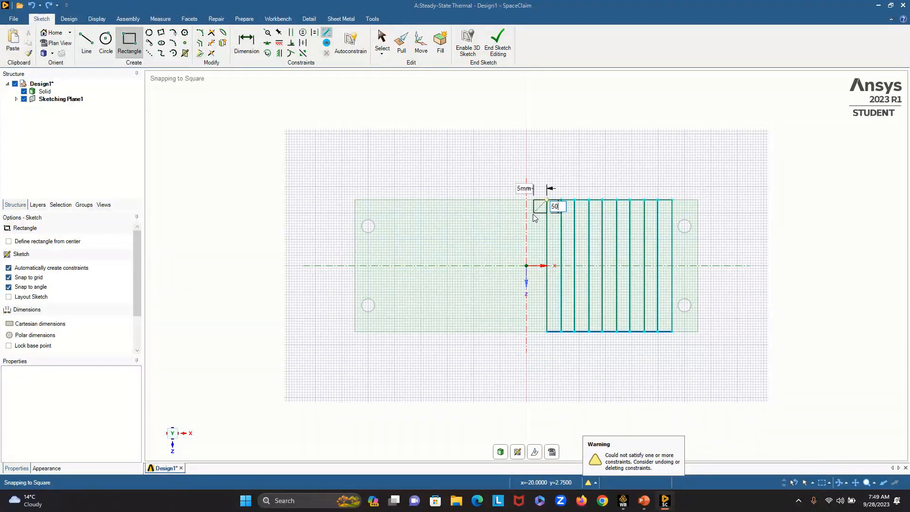
pyautogui.press('Tab')
pyautogui.write('5.')
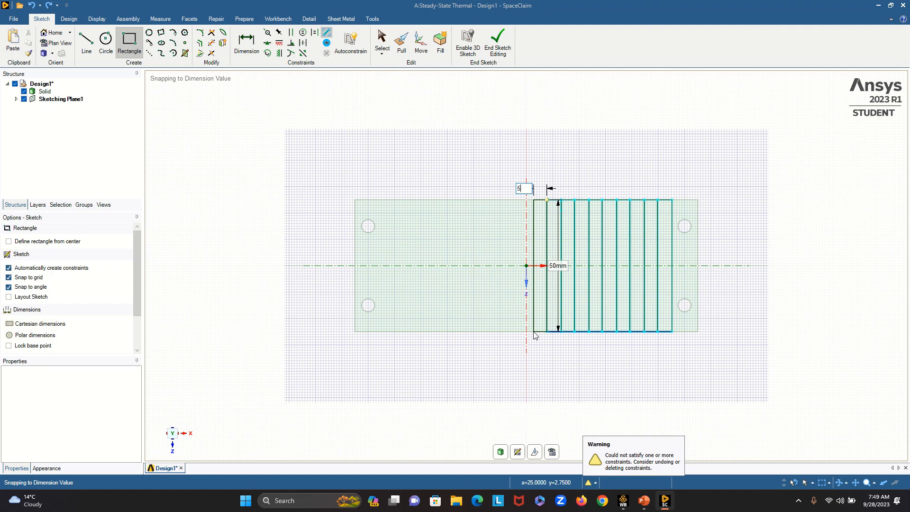
pyautogui.press('Return')
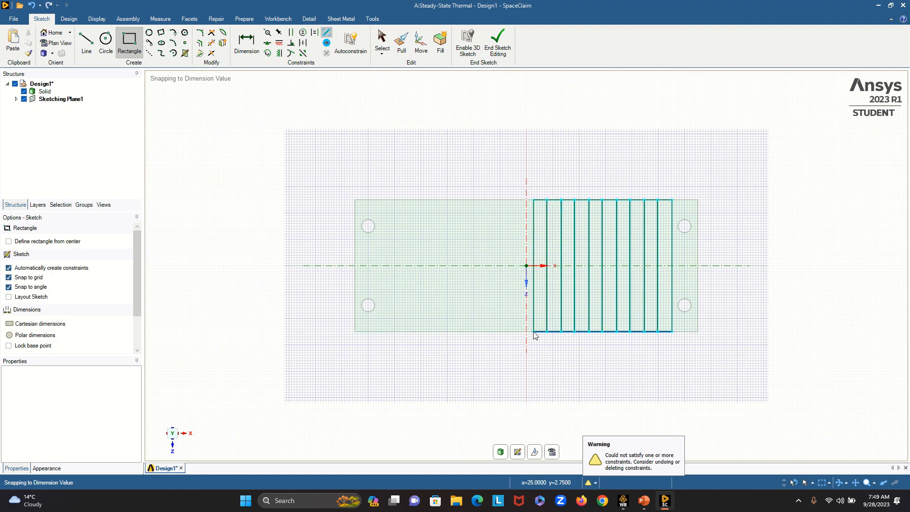
# - Sketch an eleventh rectangle, 50 mm in Z and 5.5 mm wide, from the tenth rectangle's upper-left corner
pyautogui.click(534, 200)
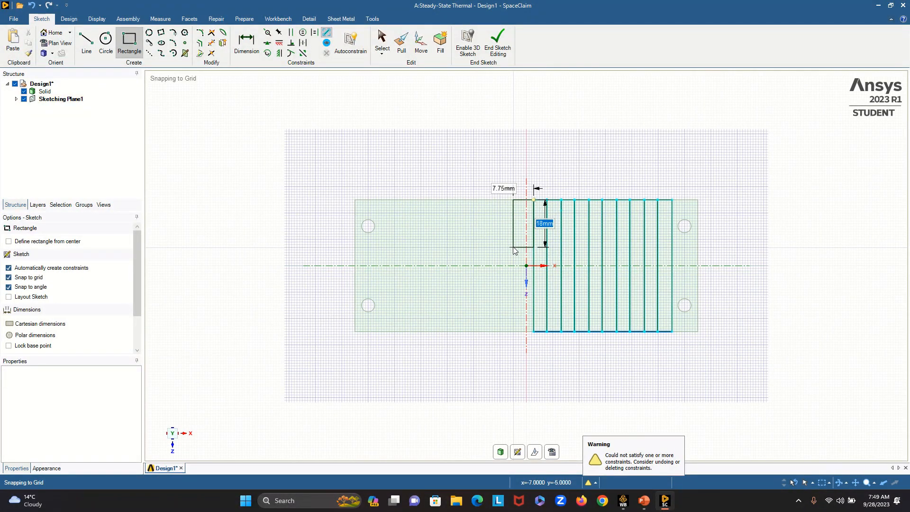
pyautogui.write('5')
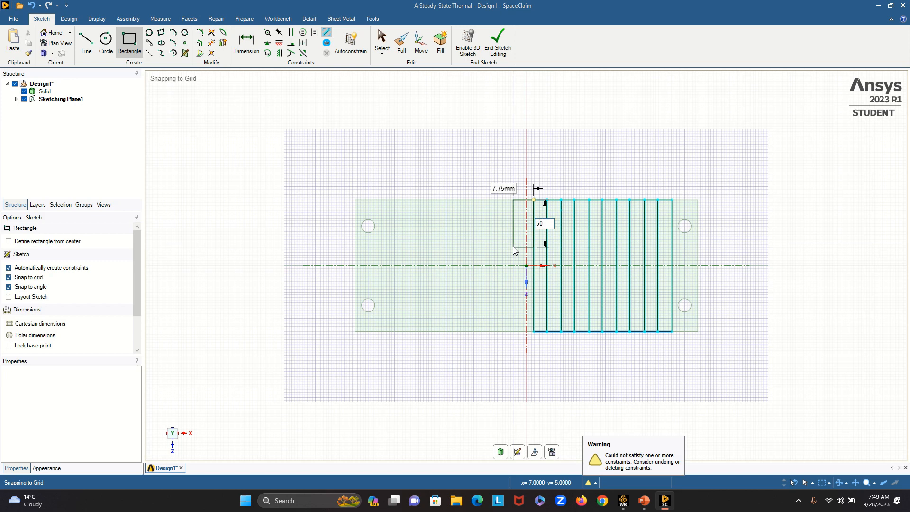
pyautogui.write('0')
pyautogui.press('Tab')
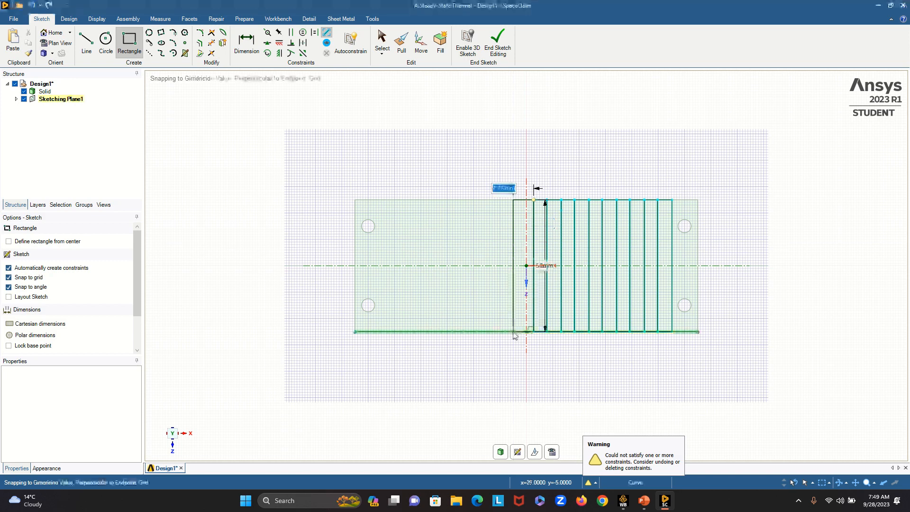
pyautogui.write('5')
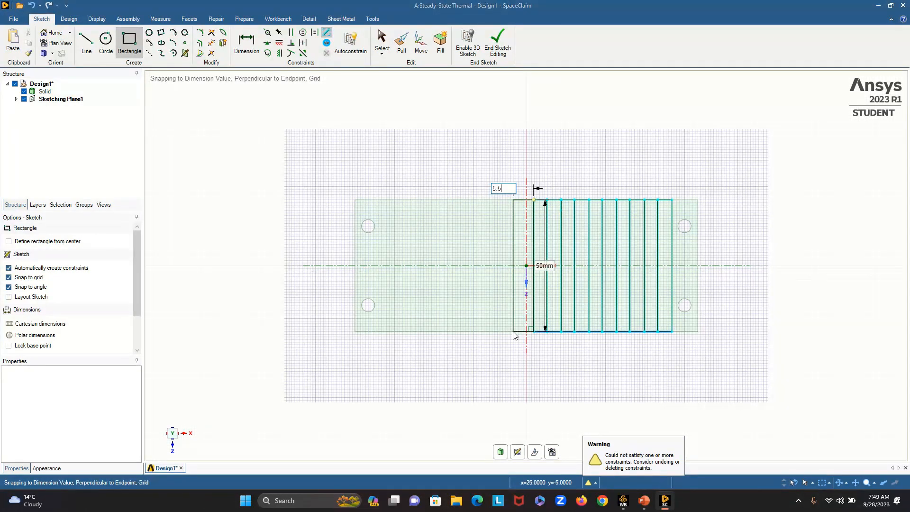
pyautogui.write('.5')
pyautogui.press('Return')
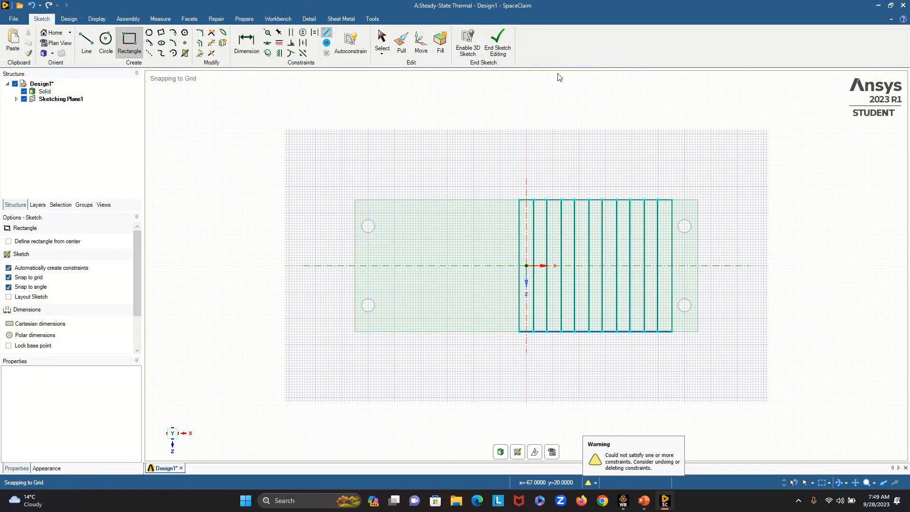
# - Sketch a twelfth rectangle, 50 mm in Z and 5 mm wide, from the eleventh rectangle's upper-left corner
pyautogui.click(519, 200)
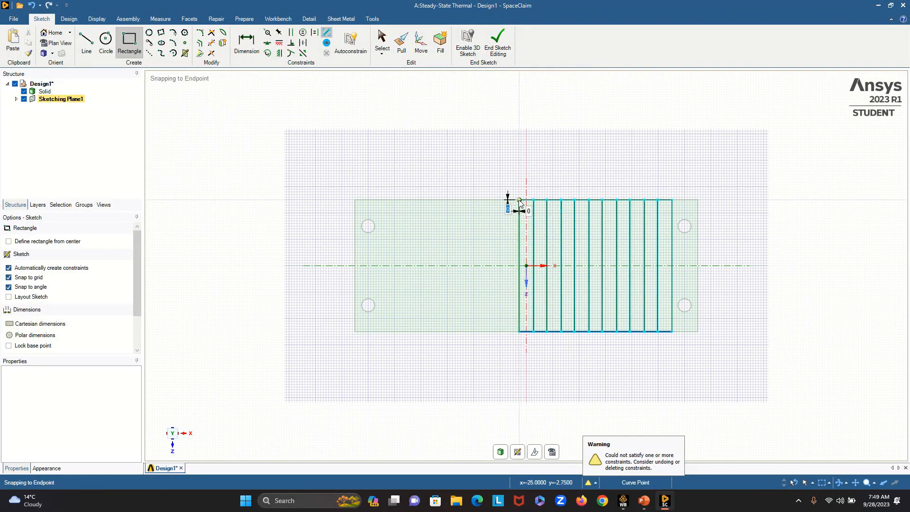
pyautogui.press('Tab')
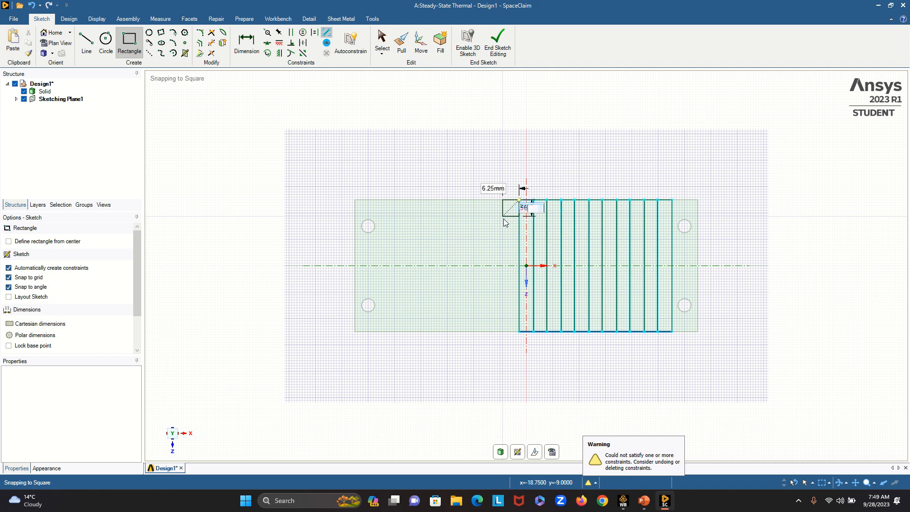
pyautogui.write('5.5')
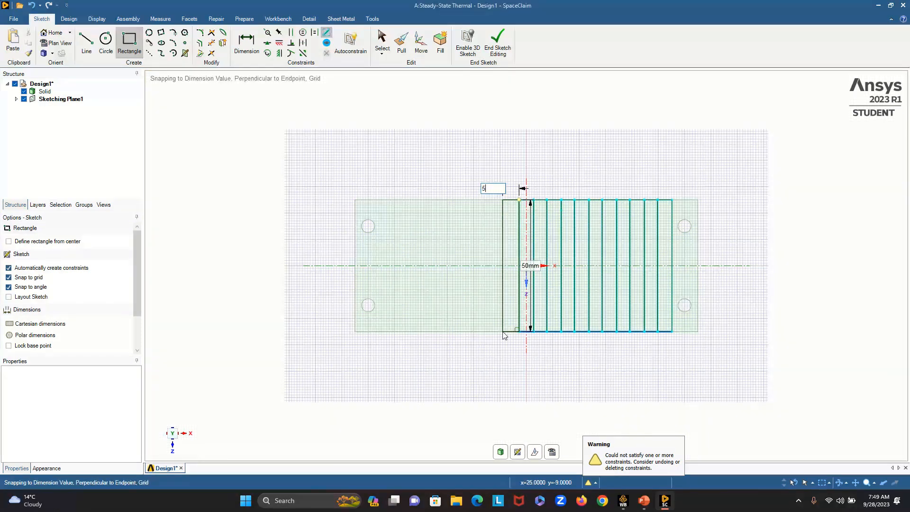
pyautogui.press('Return')
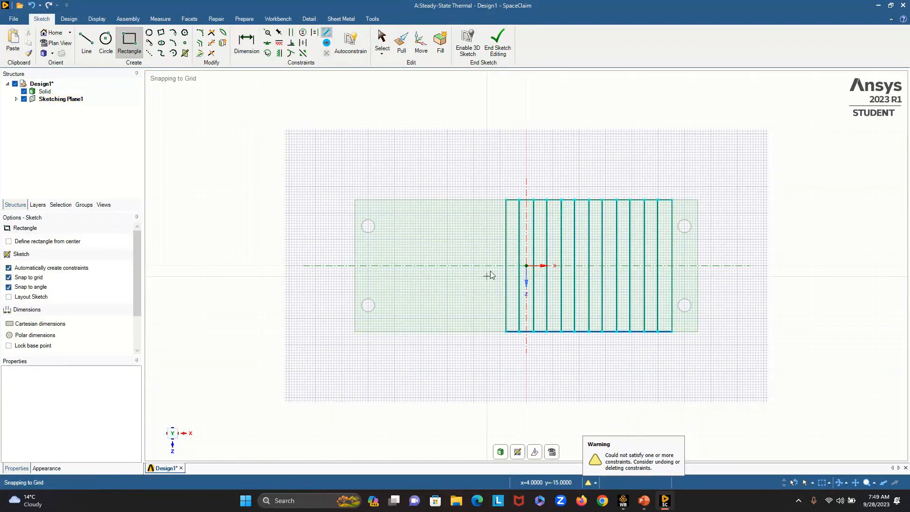
# - Sketch a thirteenth rectangle, 50 mm in Z and 5.5 mm wide, from the twelfth rectangle's upper-left corner
pyautogui.click(506, 199)
pyautogui.press('Tab')
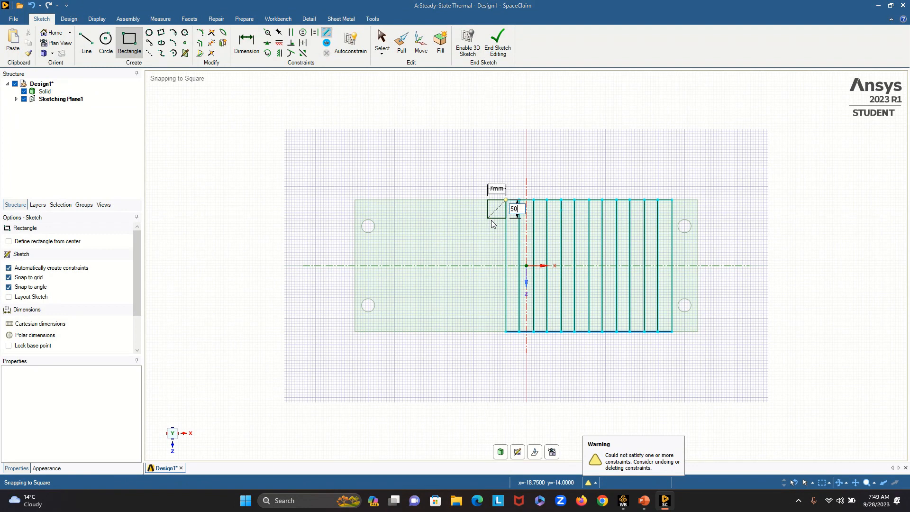
pyautogui.write('5.5')
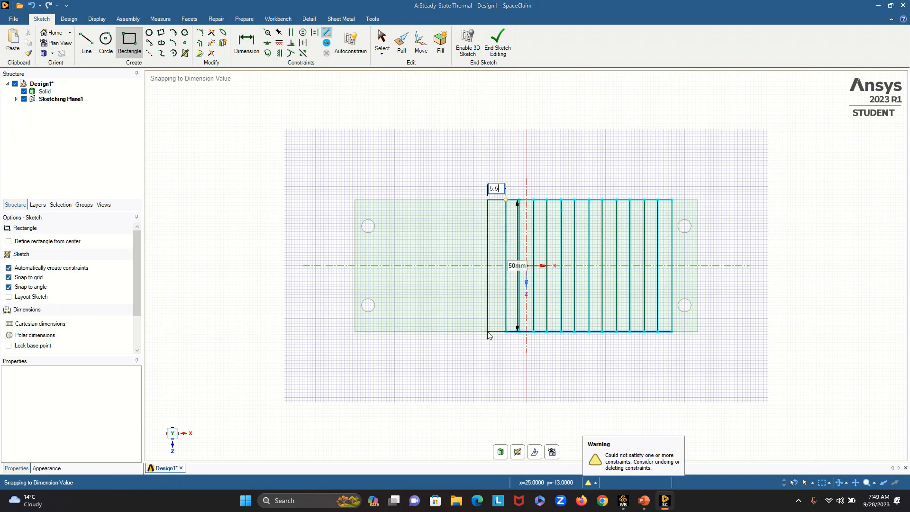
pyautogui.press('Return')
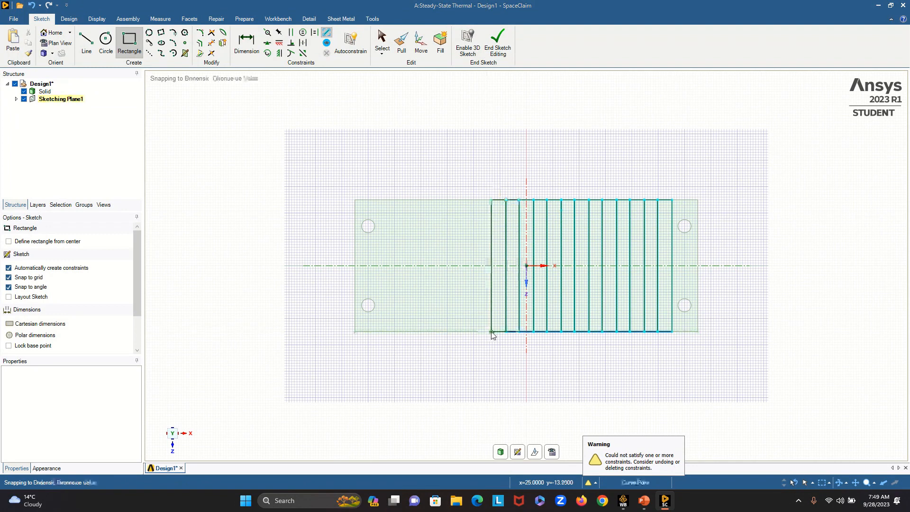
# - Sketch a fourteenth rectangle, 50 mm in Z and 5 mm wide, from the thirteenth rectangle's upper-left corner
pyautogui.click(492, 199)
pyautogui.write('50')
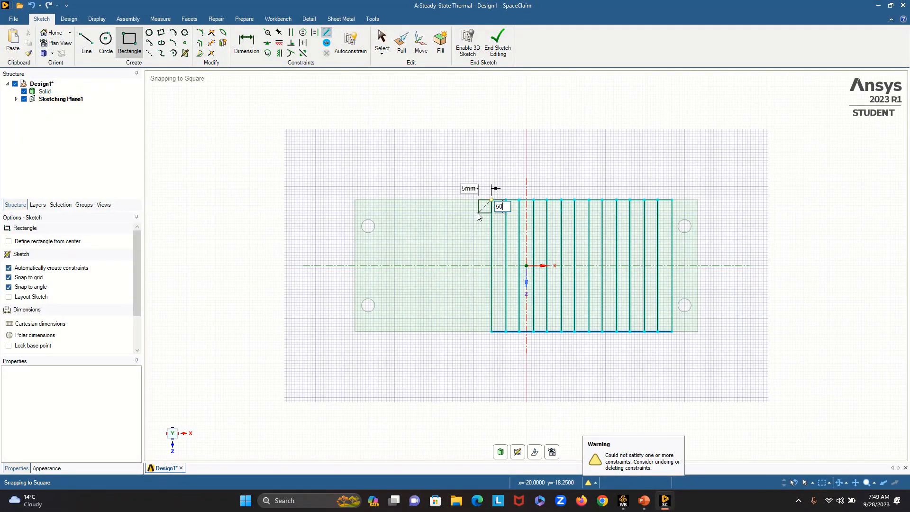
pyautogui.press('Tab')
pyautogui.write('5')
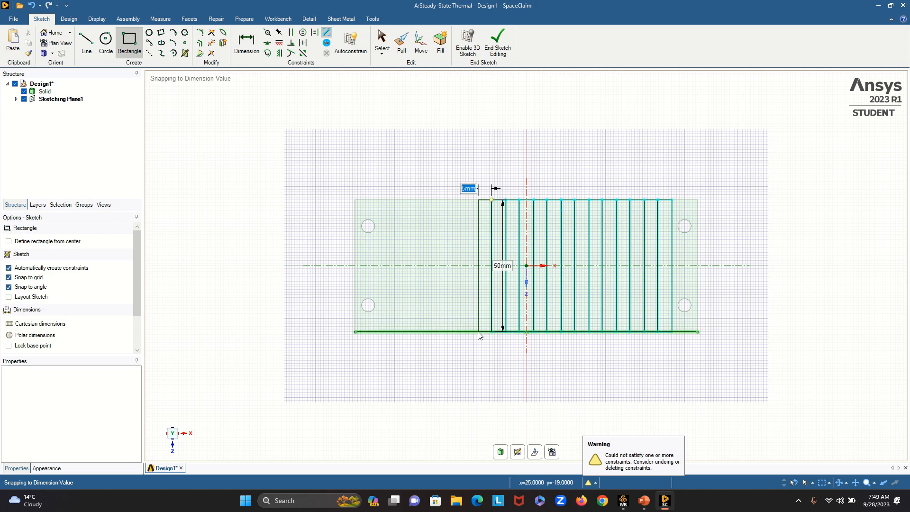
pyautogui.press('Return')
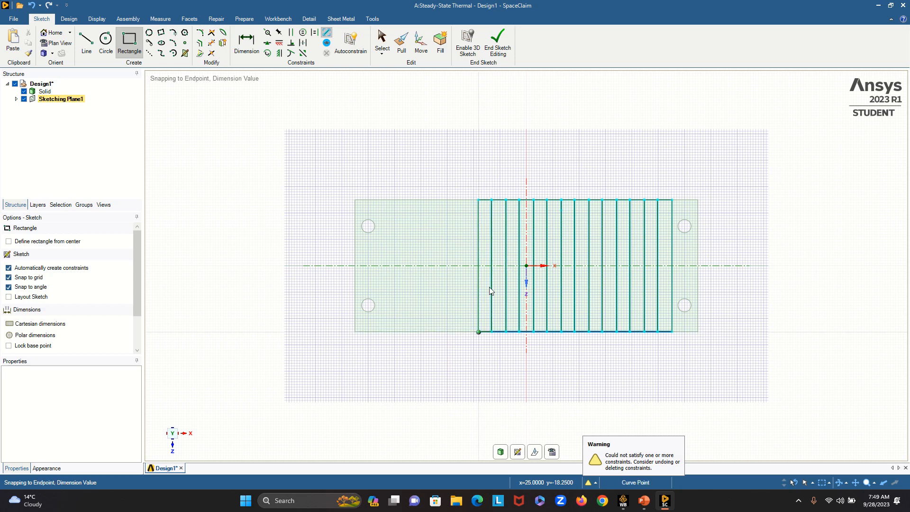
# - Sketch the fifteenth and sixteenth rectangles, 50 mm in Z and 5.5 mm and 5 mm wide, each from the previous one's upper-left corner
pyautogui.click(479, 201)
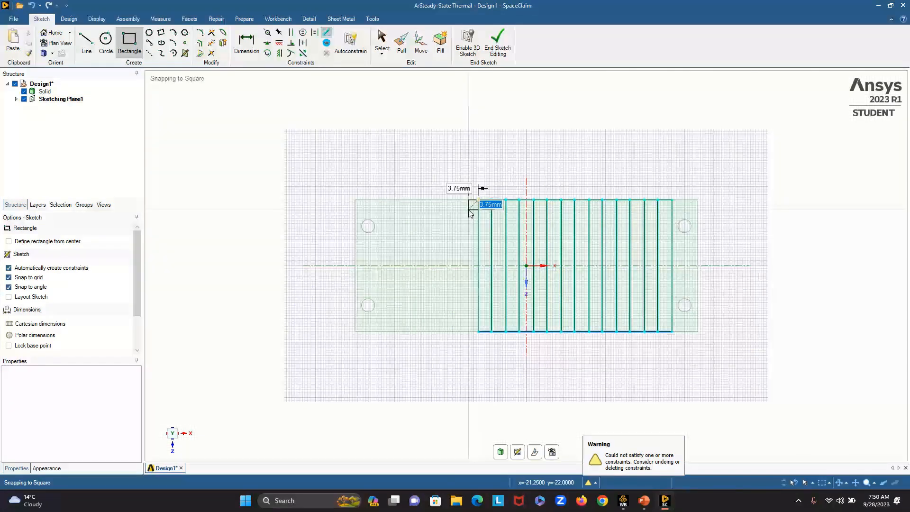
pyautogui.press('Tab')
pyautogui.write('5')
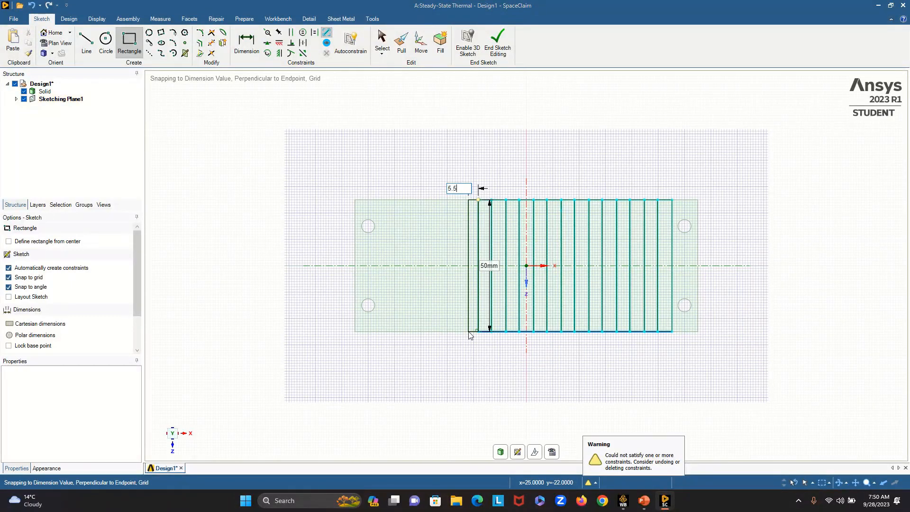
pyautogui.press('Return')
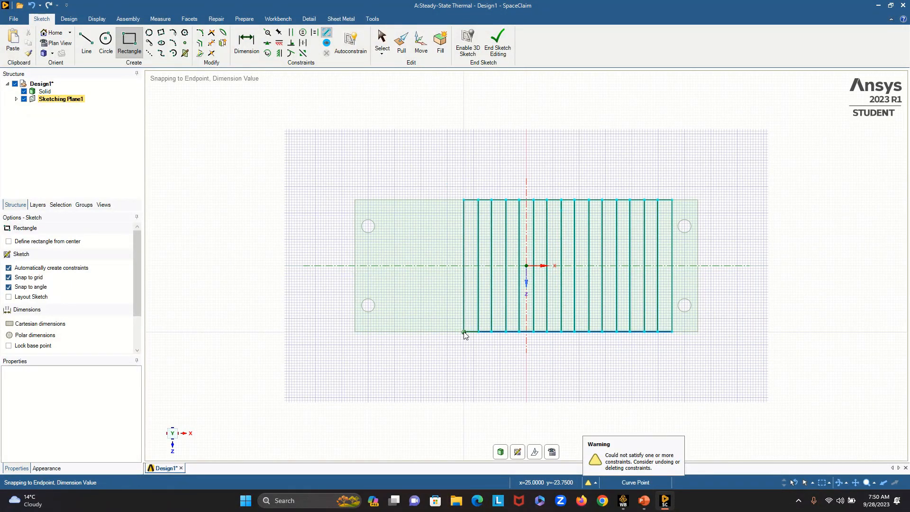
pyautogui.click(464, 201)
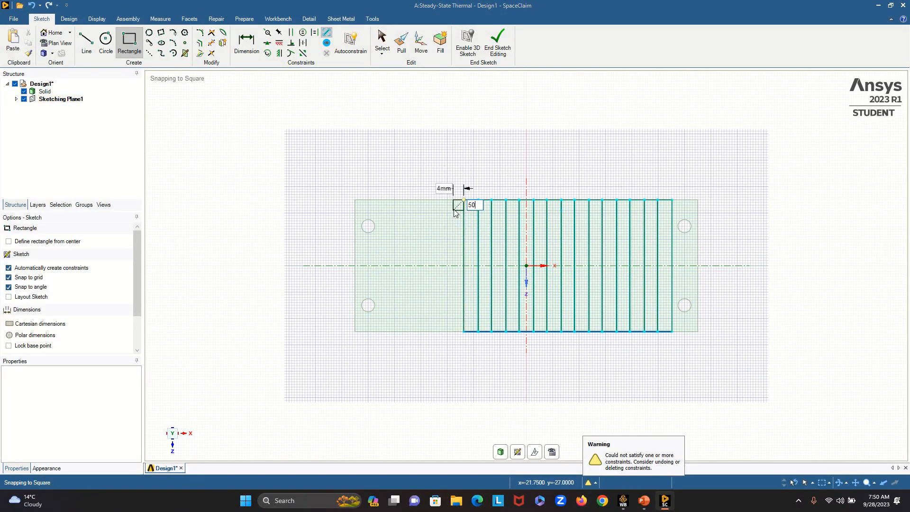
pyautogui.click(450, 331)
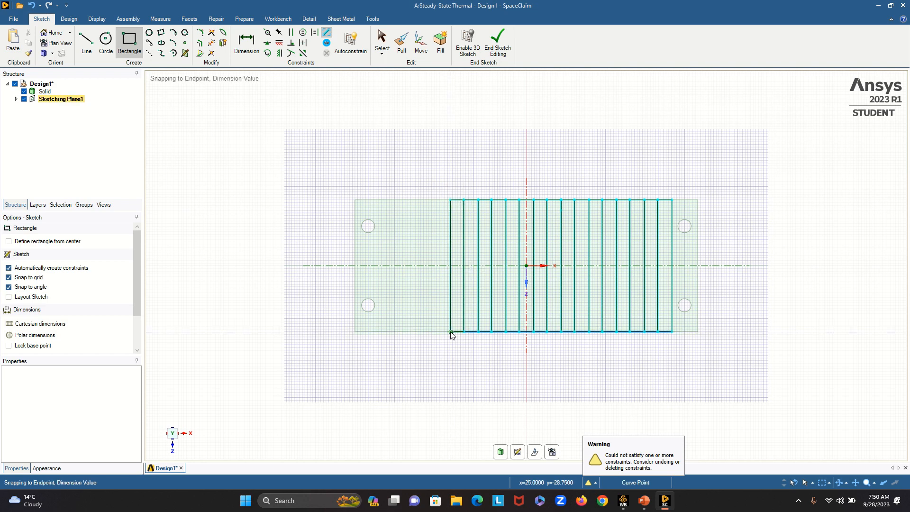
# - Sketch the seventeenth and eighteenth rectangles, 50 mm in Z and 5.5 mm and 5 mm wide, each from the previous one's upper-left corner
pyautogui.click(452, 201)
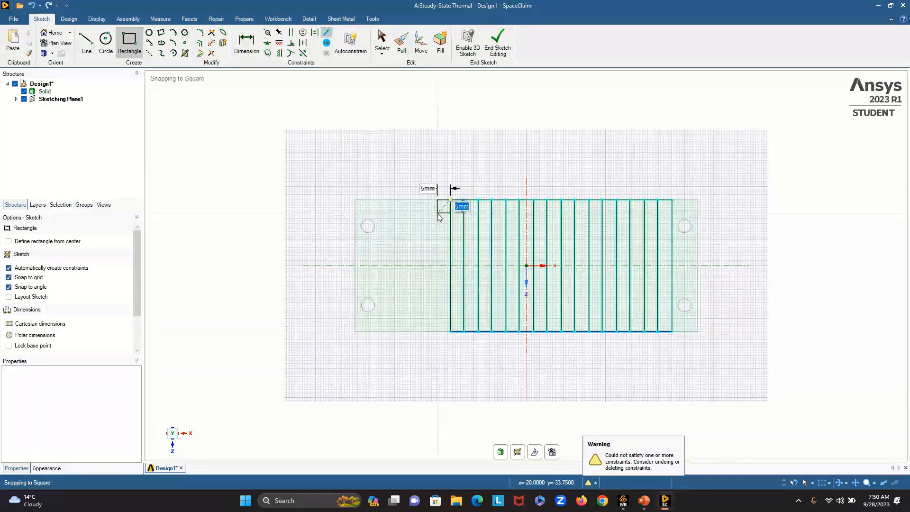
pyautogui.write('50')
pyautogui.press('Tab')
pyautogui.write('5.5')
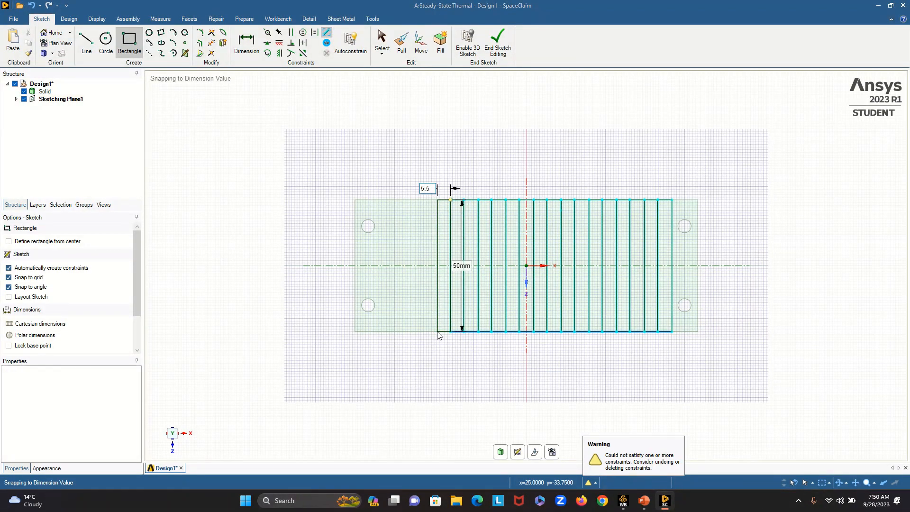
pyautogui.press('Return')
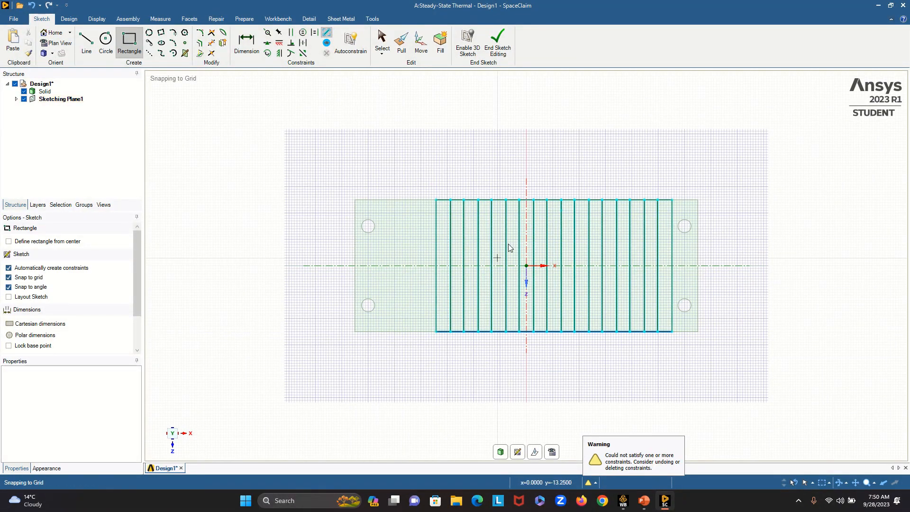
pyautogui.click(436, 199)
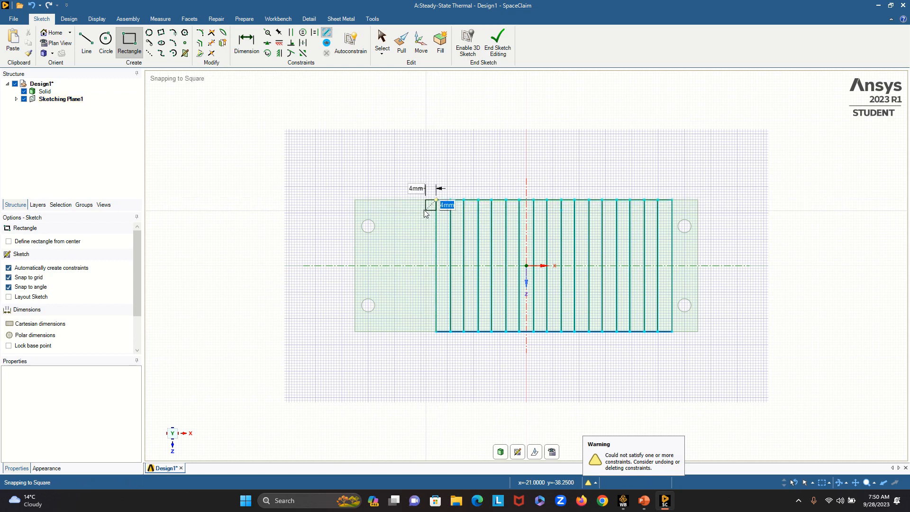
pyautogui.click(423, 332)
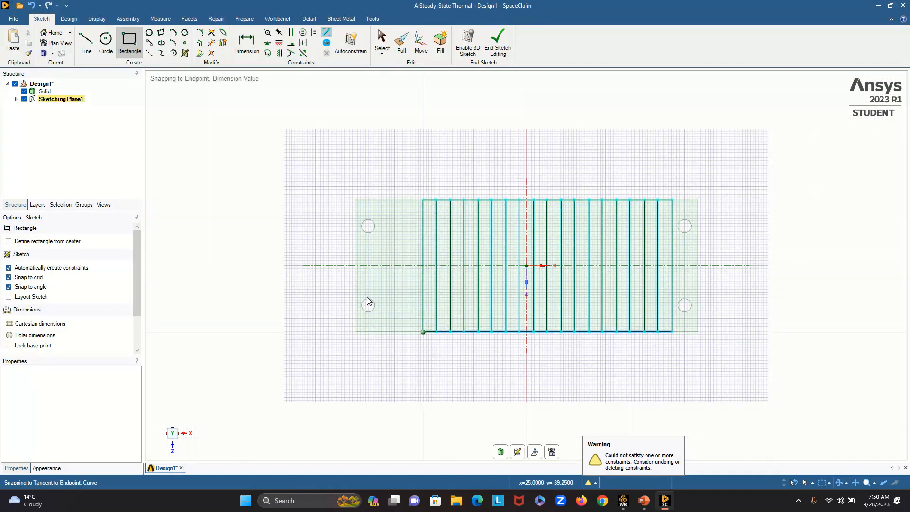
# - Sketch the nineteenth and twentieth rectangles, 50 mm in Z and 5.5 mm and 5 mm wide, each from the previous one's upper-left corner
pyautogui.click(424, 200)
pyautogui.write('50')
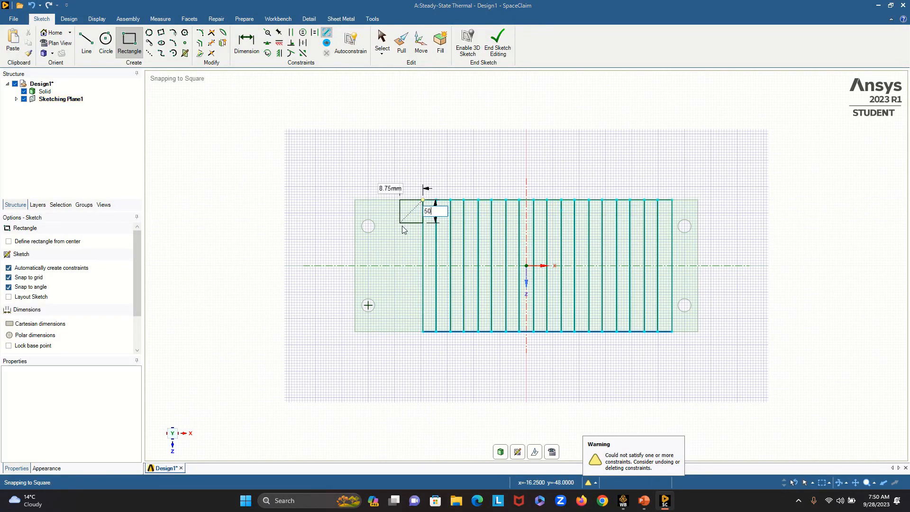
pyautogui.press('Tab')
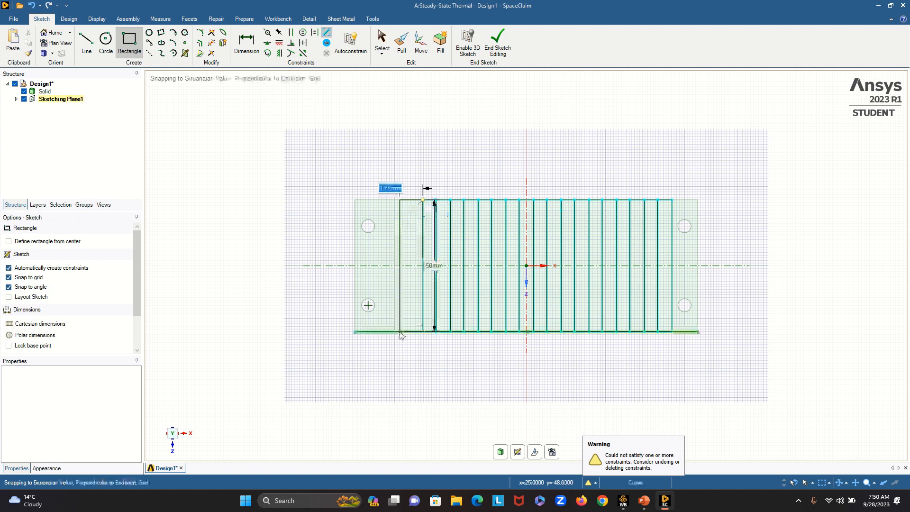
pyautogui.write('5.5')
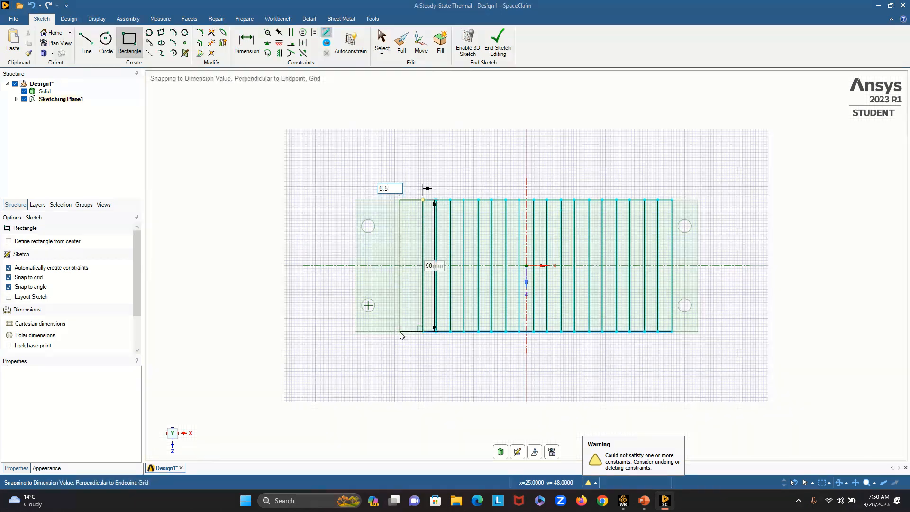
pyautogui.press('Return')
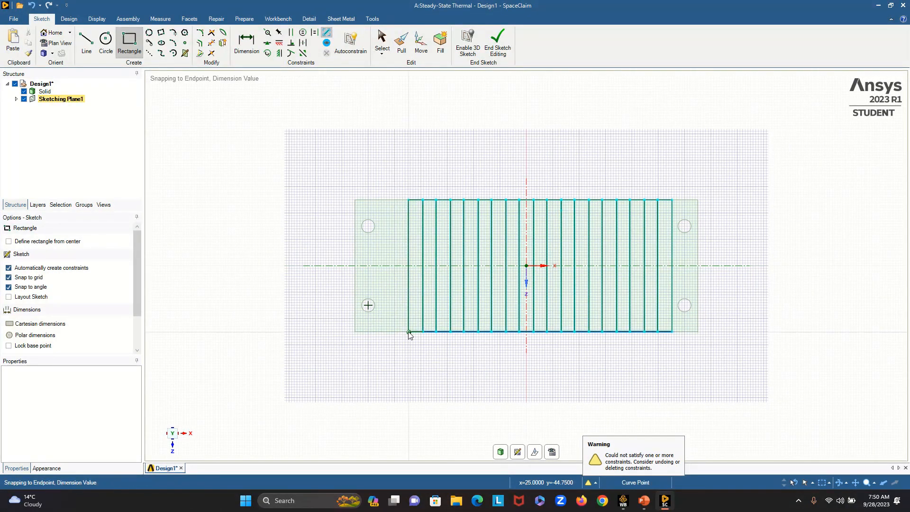
pyautogui.click(409, 200)
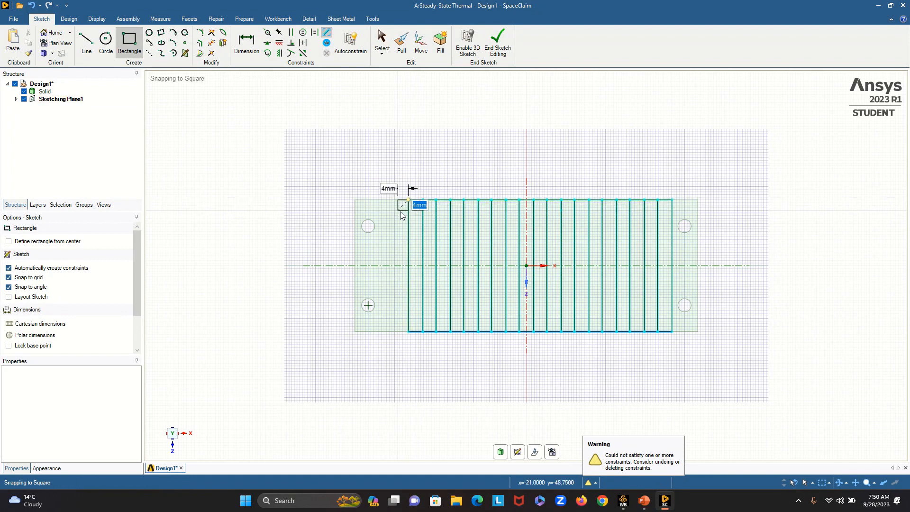
pyautogui.press('Tab')
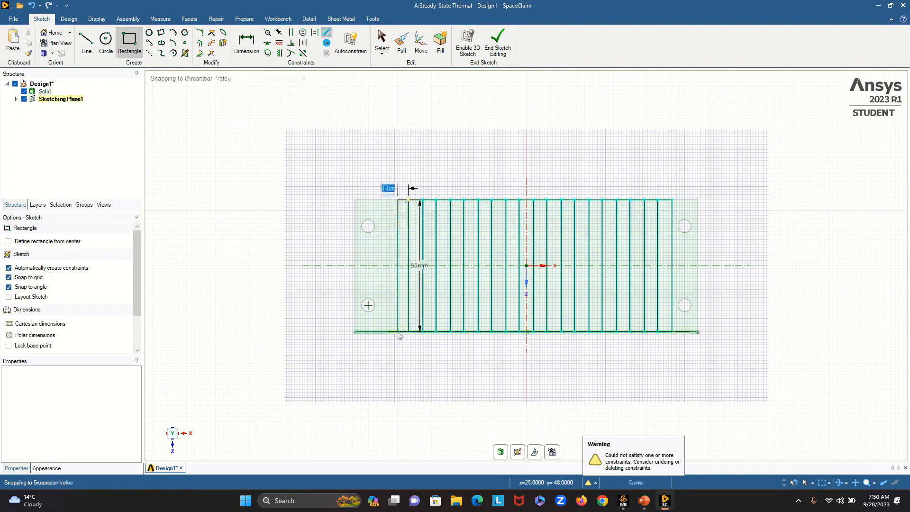
pyautogui.press('Return')
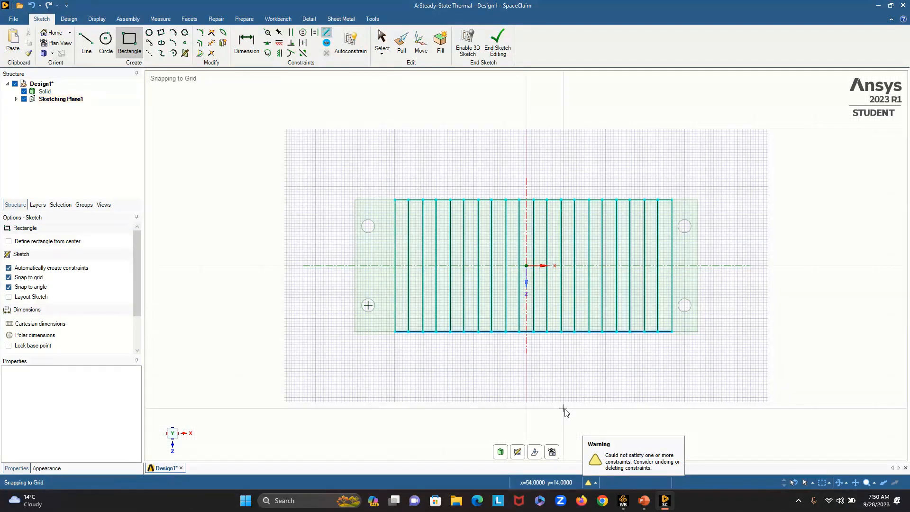
# - Sketch the twenty-first rectangle, 50 mm in Z and 5.5 mm wide, from the twentieth's upper-left corner, and return to 3D mode
pyautogui.click(396, 200)
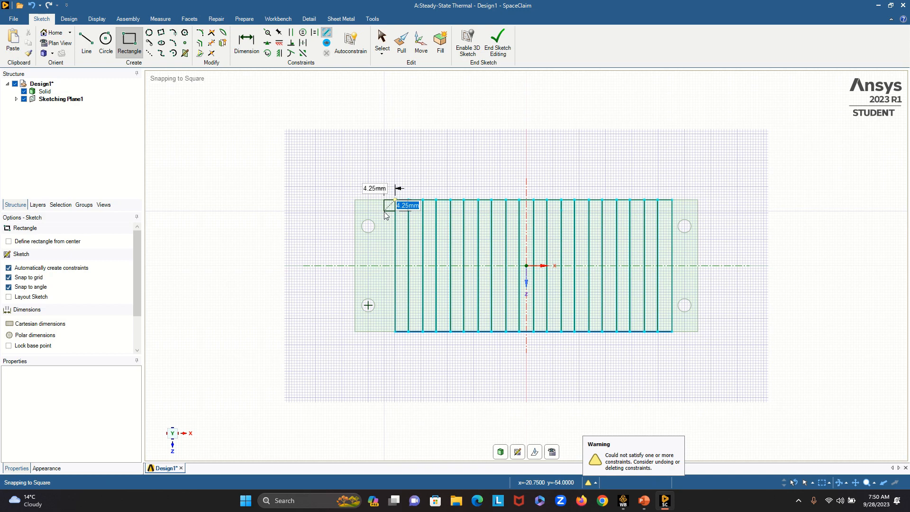
pyautogui.press('Tab')
pyautogui.write('5.')
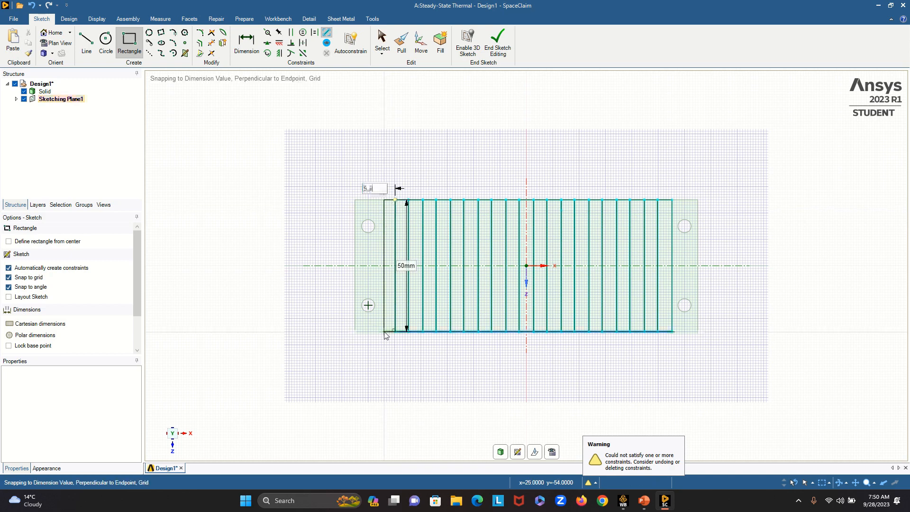
pyautogui.write('5')
pyautogui.press('Return')
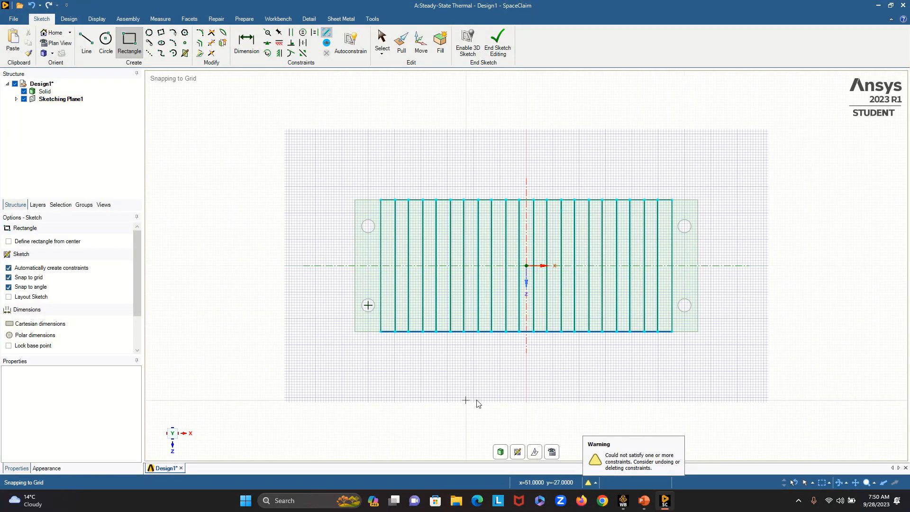
pyautogui.click(501, 453)
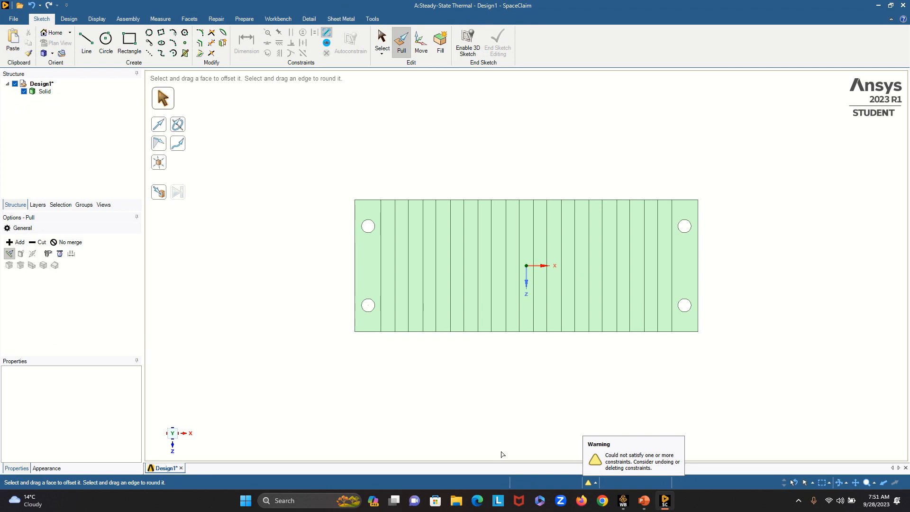
# - Pull the eleven alternating 5.5 mm strip faces on the plate's upper surface up by 70 mm to form the fins
pyautogui.press('h')
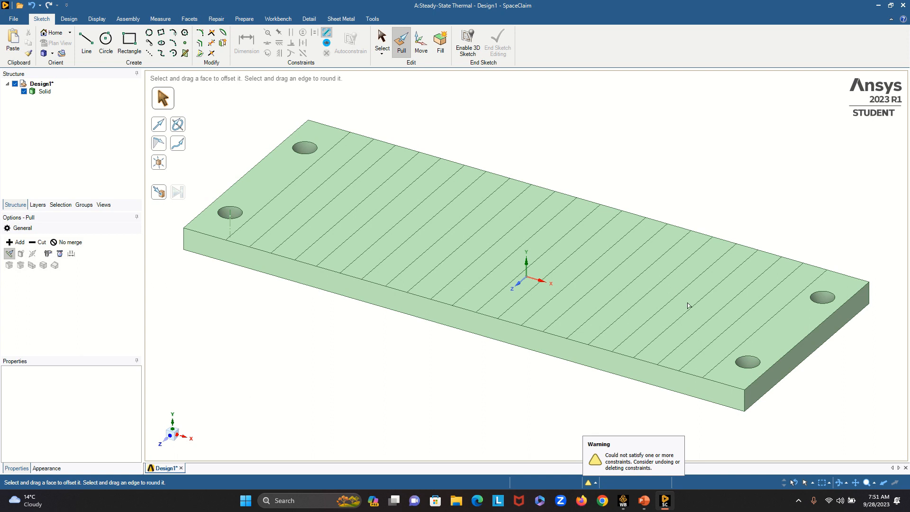
pyautogui.click(718, 348)
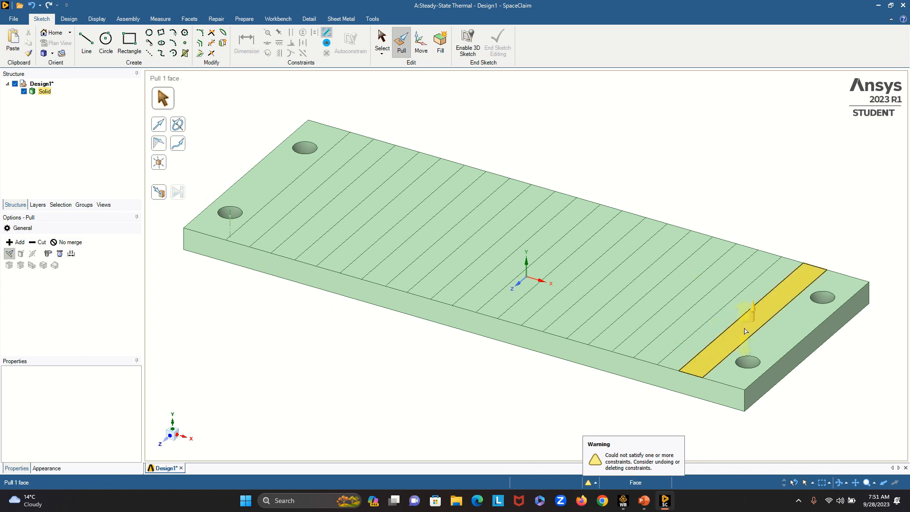
pyautogui.click(745, 331)
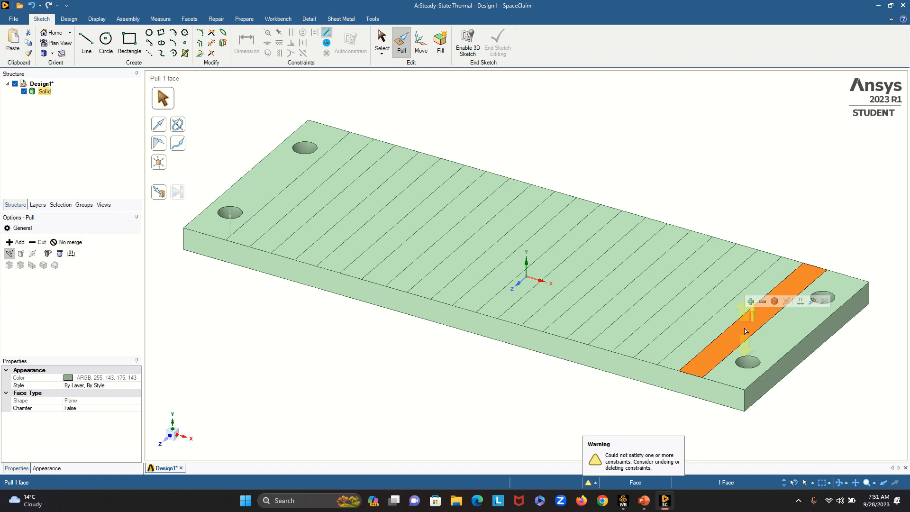
pyautogui.keyDown('ctrl'); pyautogui.moveTo(746, 331); pyautogui.dragTo(541, 245); pyautogui.keyUp('ctrl')
pyautogui.keyDown('ctrl'); pyautogui.moveTo(540, 245); pyautogui.dragTo(495, 235); pyautogui.keyUp('ctrl')
pyautogui.keyDown('ctrl'); pyautogui.click(494, 235); pyautogui.keyUp('ctrl')
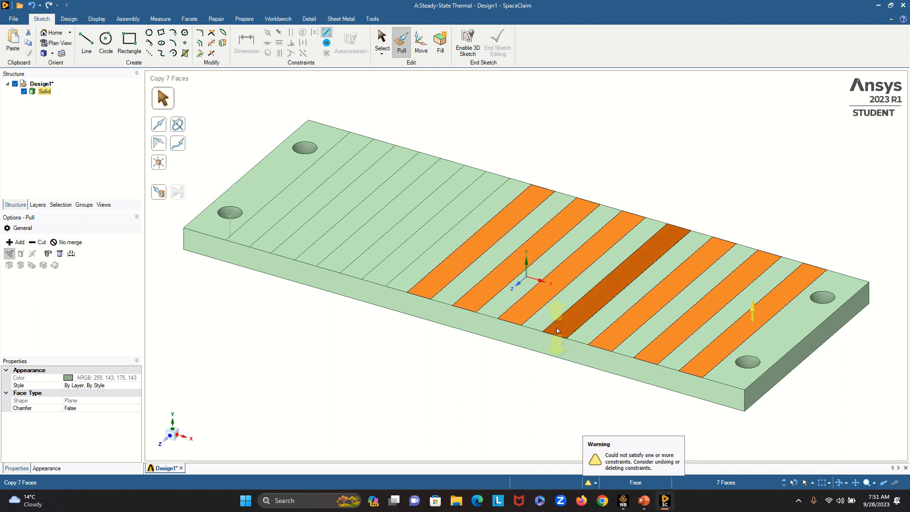
pyautogui.keyDown('ctrl'); pyautogui.click(417, 232); pyautogui.keyUp('ctrl')
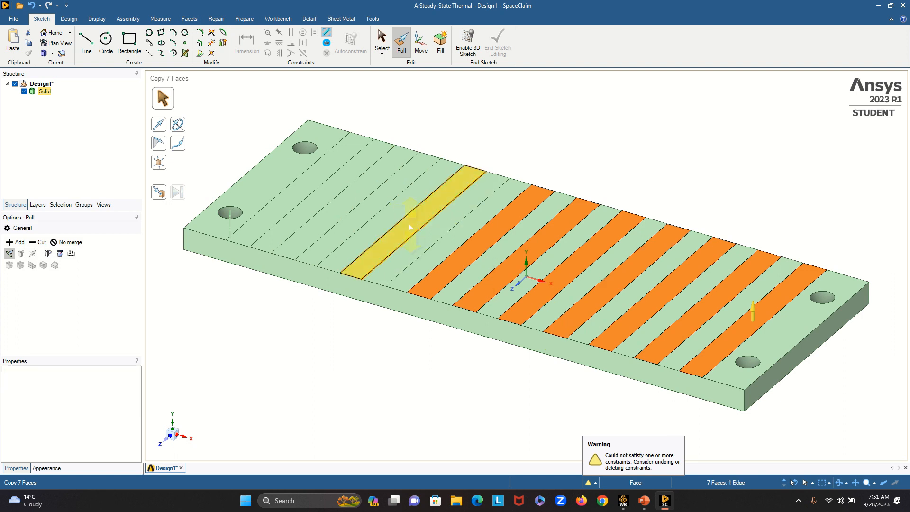
pyautogui.keyDown('ctrl'); pyautogui.click(426, 233); pyautogui.keyUp('ctrl')
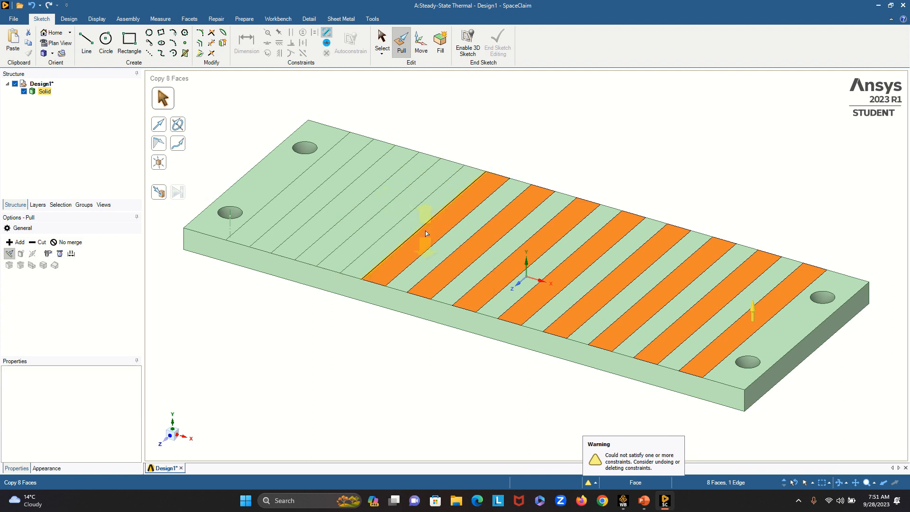
pyautogui.keyDown('ctrl'); pyautogui.click(386, 219); pyautogui.keyUp('ctrl')
pyautogui.keyDown('ctrl'); pyautogui.click(351, 203); pyautogui.keyUp('ctrl')
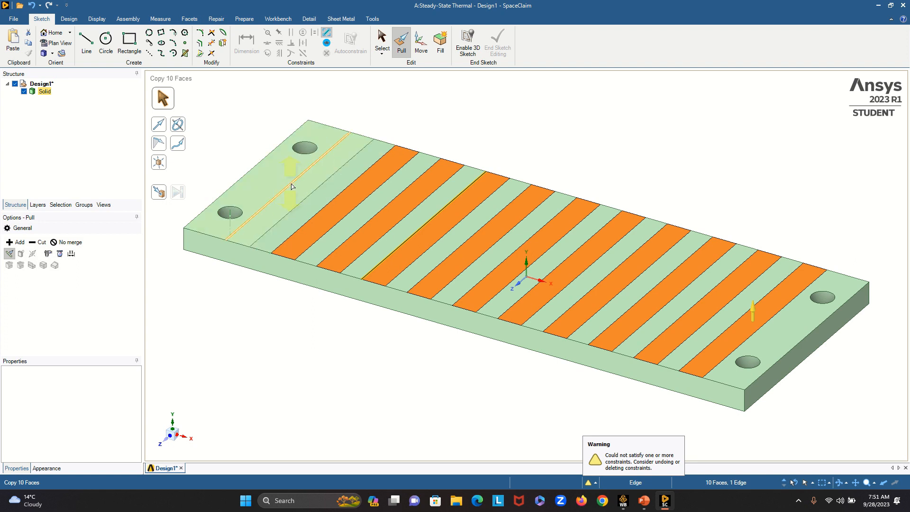
pyautogui.keyDown('ctrl'); pyautogui.click(297, 191); pyautogui.keyUp('ctrl')
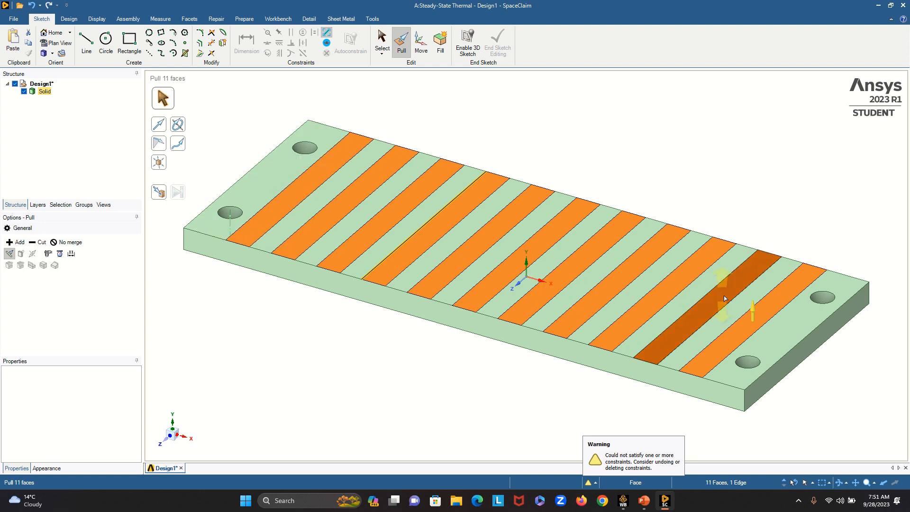
pyautogui.moveTo(755, 317); pyautogui.dragTo(758, 250)
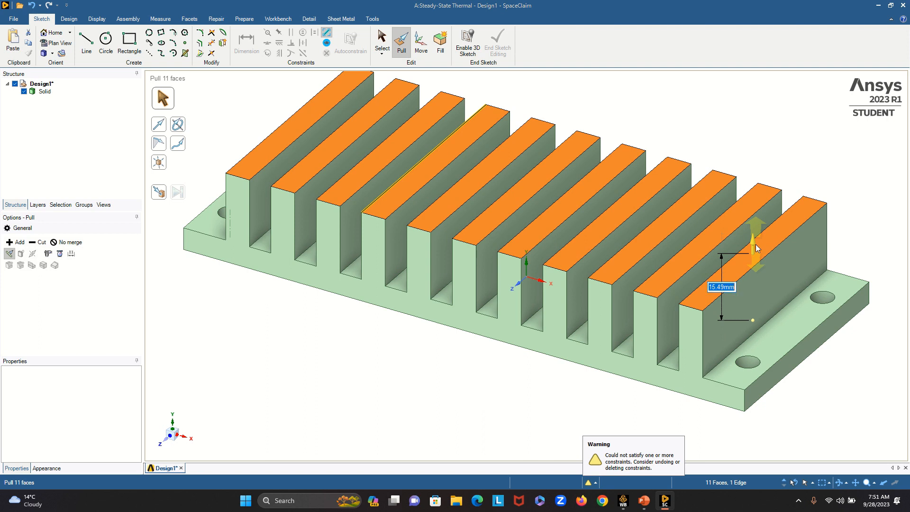
pyautogui.write('70')
pyautogui.press('Return')
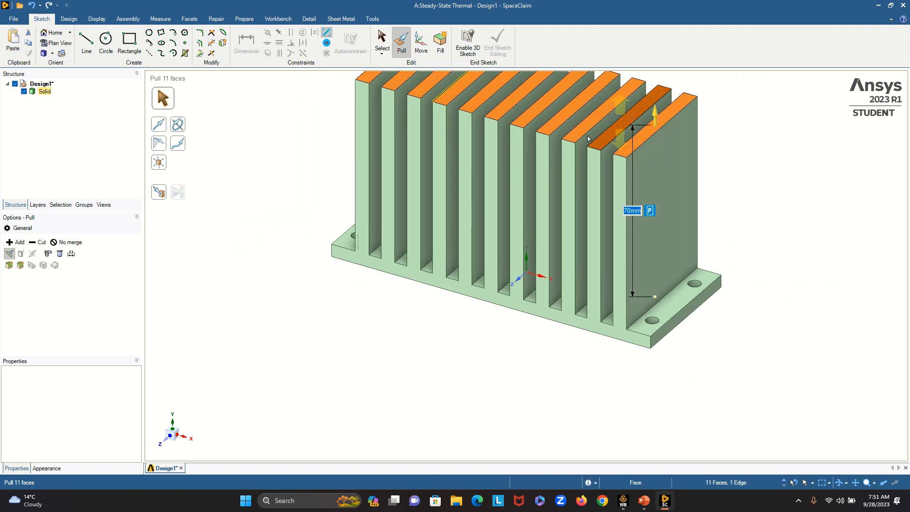
pyautogui.moveTo(383, 334); pyautogui.dragTo(474, 319, button='middle')
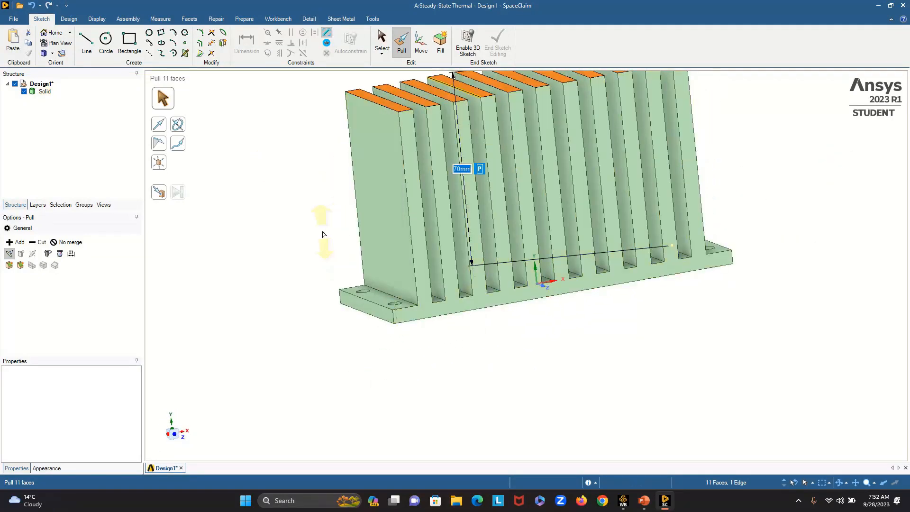
pyautogui.click(322, 233)
pyautogui.moveTo(763, 227); pyautogui.dragTo(740, 253, button='middle')
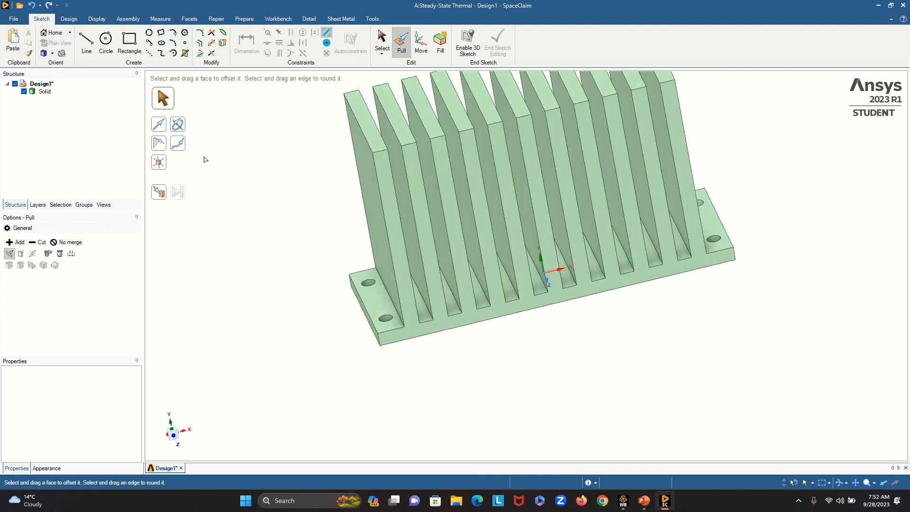
pyautogui.click(20, 19)
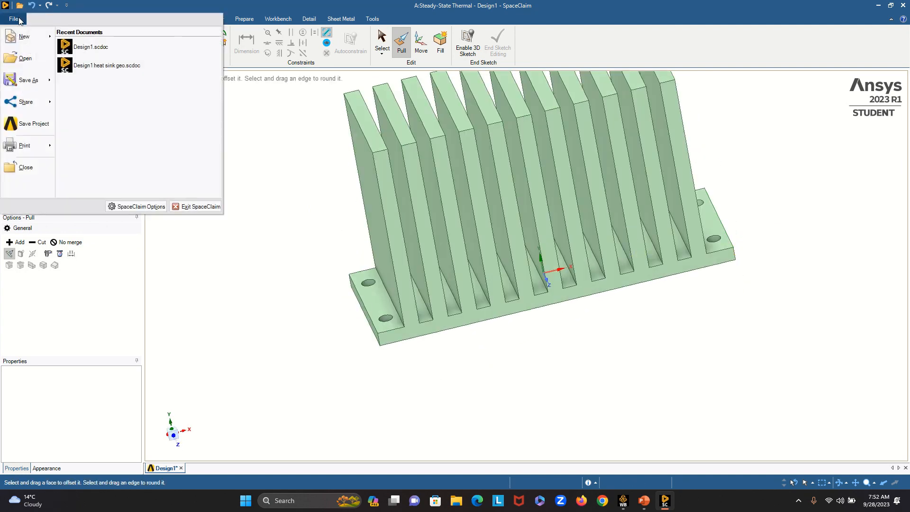
pyautogui.click(259, 155)
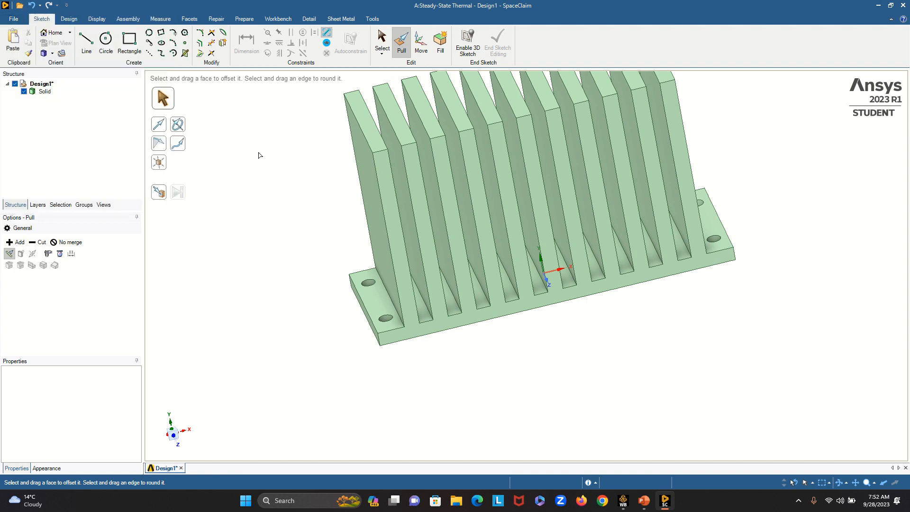
pyautogui.click(18, 20)
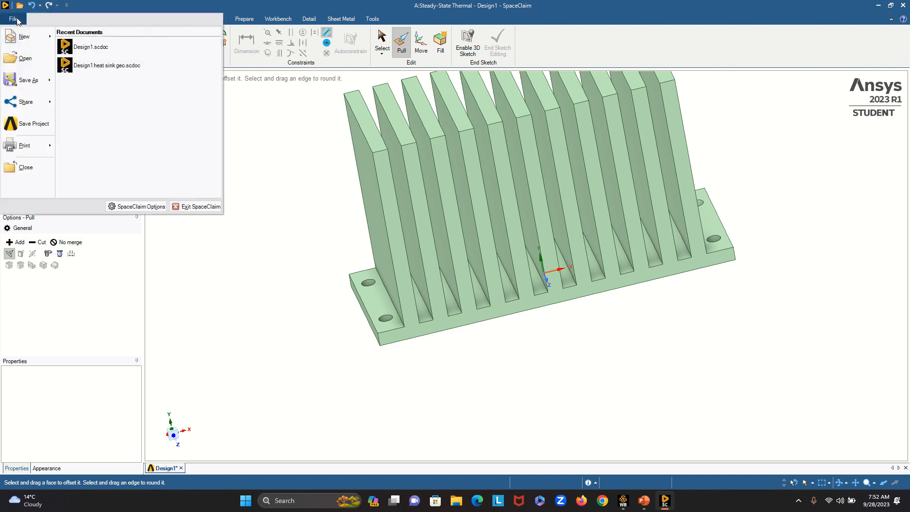
pyautogui.click(287, 249)
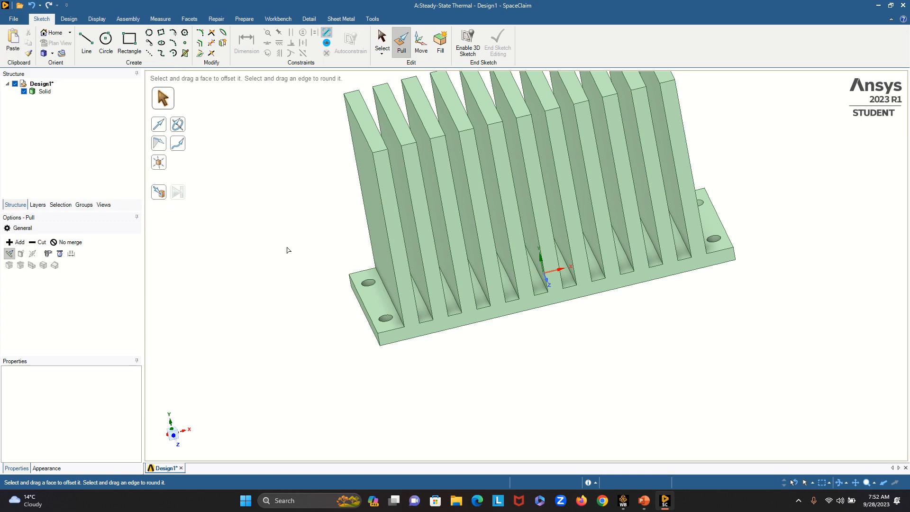
# - Save the project under the file name "Heat Sink" followed by the author's first name and 2.0, as a .wbpj project file
pyautogui.hotkey('ctrl', 's')
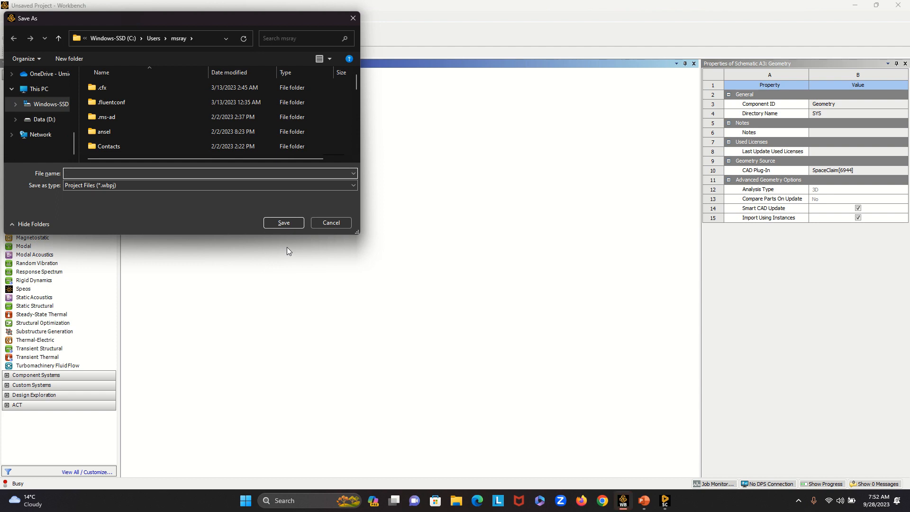
pyautogui.write('H')
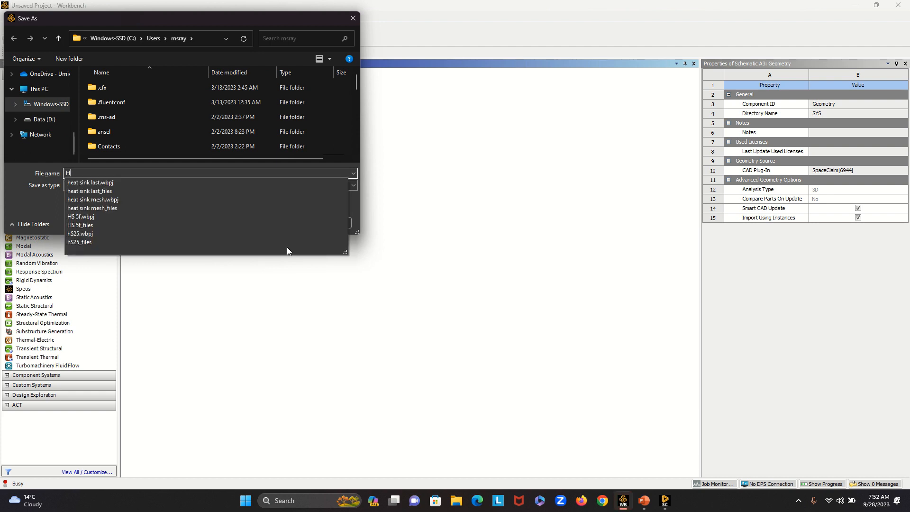
pyautogui.write('eat ')
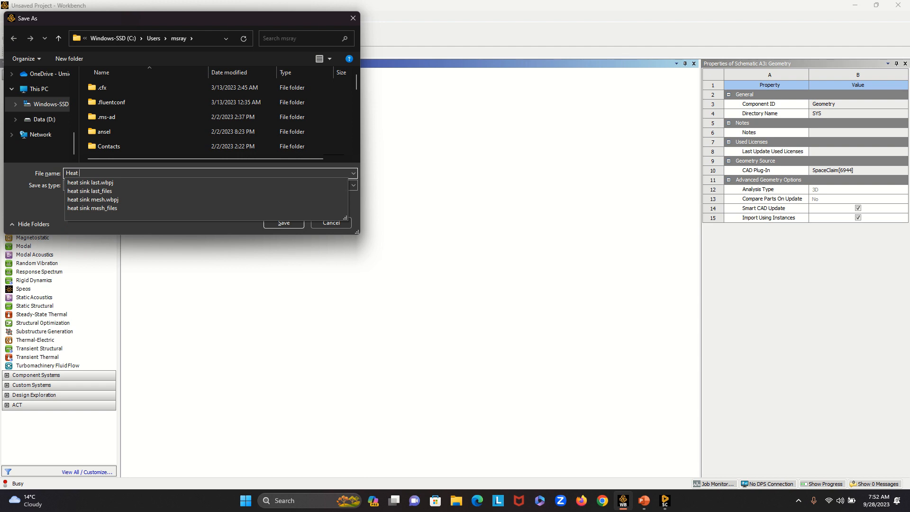
pyautogui.write('Sink')
pyautogui.write('fa')
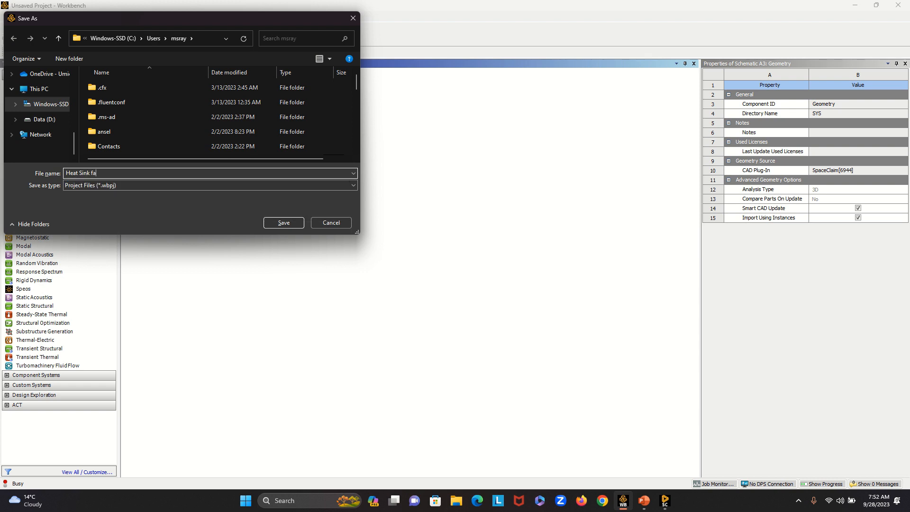
pyautogui.write('rdee')
pyautogui.write('n2.0')
pyautogui.click(283, 223)
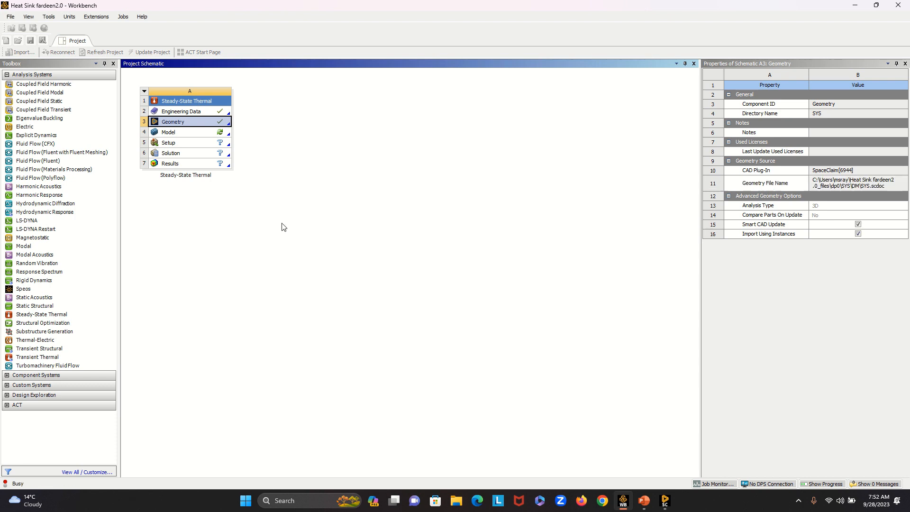
# - Open the Model cell of the Steady-State Thermal system for editing in Mechanical
pyautogui.click(175, 136)
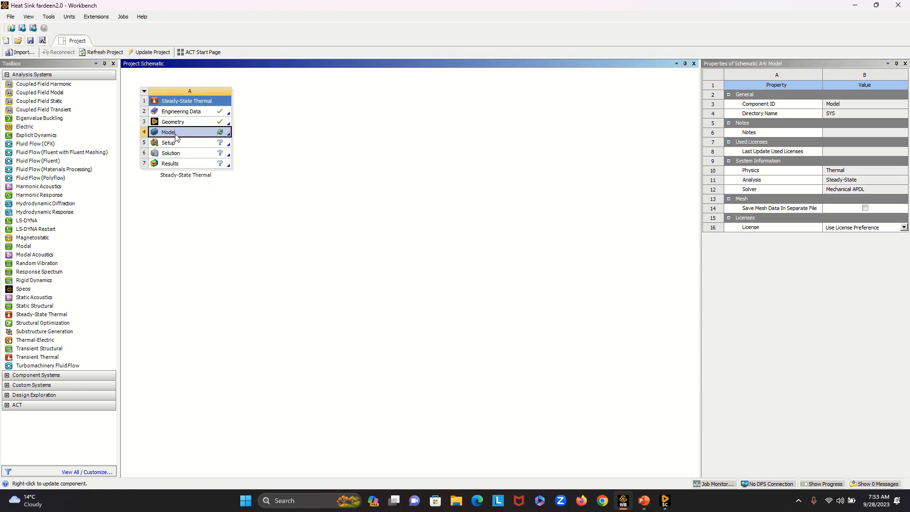
pyautogui.rightClick(176, 137)
pyautogui.click(210, 144)
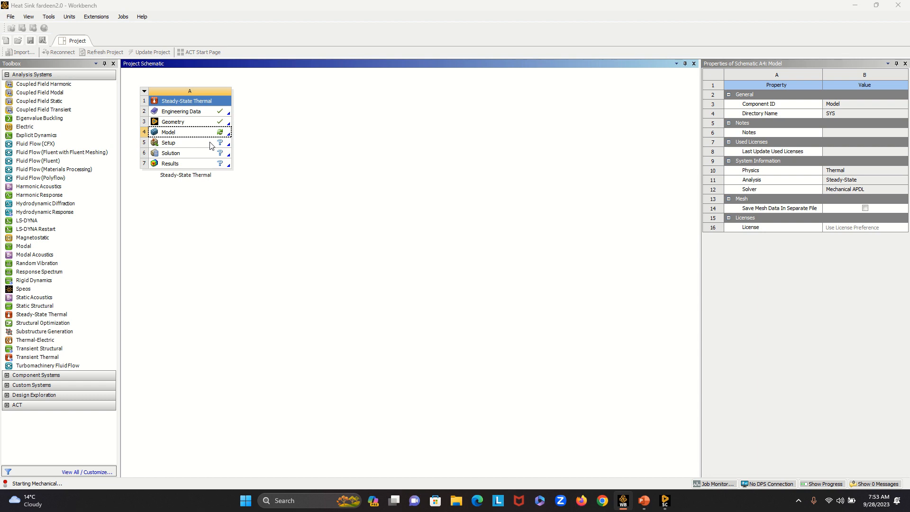
# - Switch to SpaceClaim and exit it
pyautogui.click(665, 501)
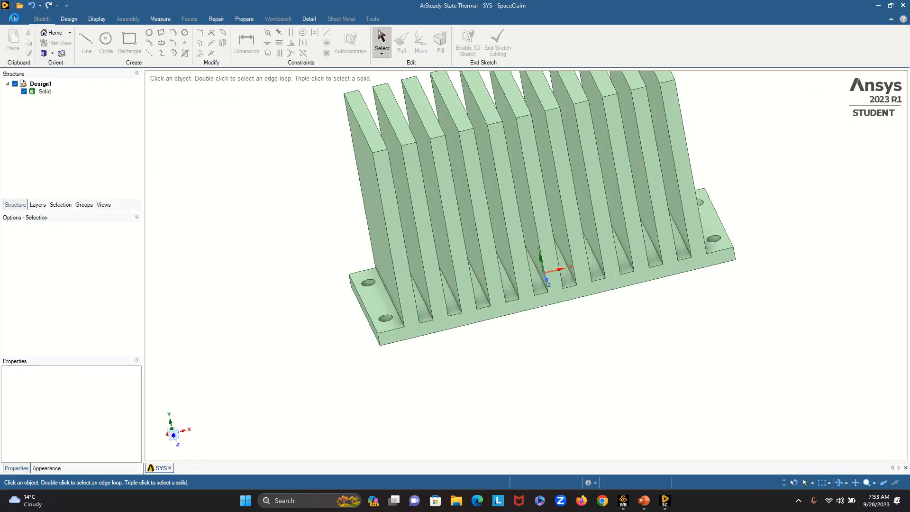
pyautogui.click(14, 20)
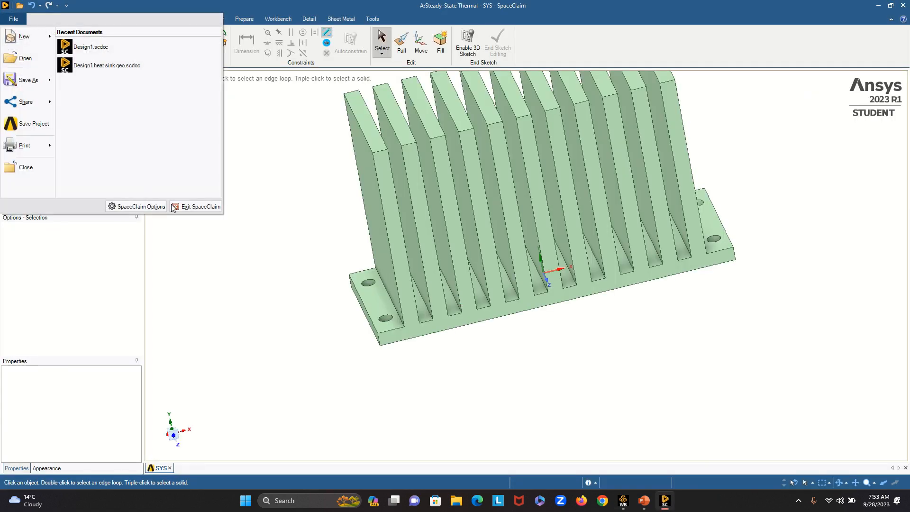
pyautogui.click(194, 210)
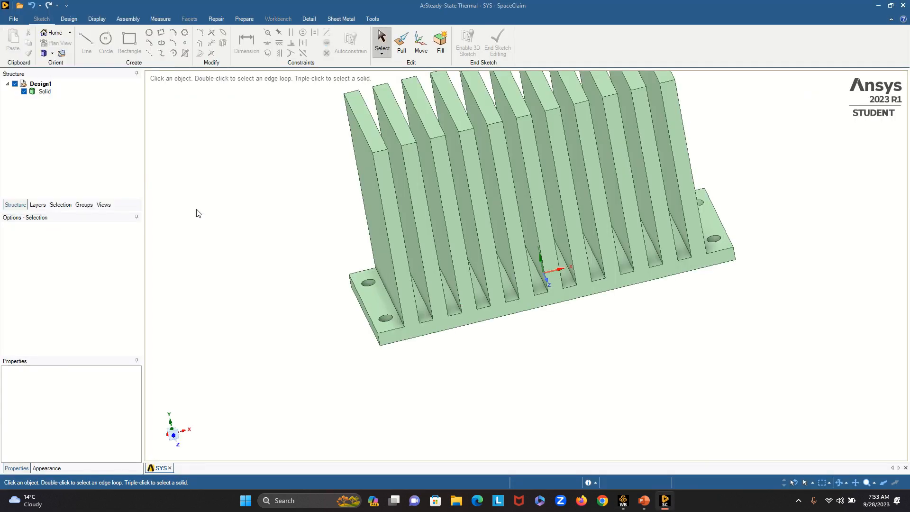
pyautogui.click(13, 19)
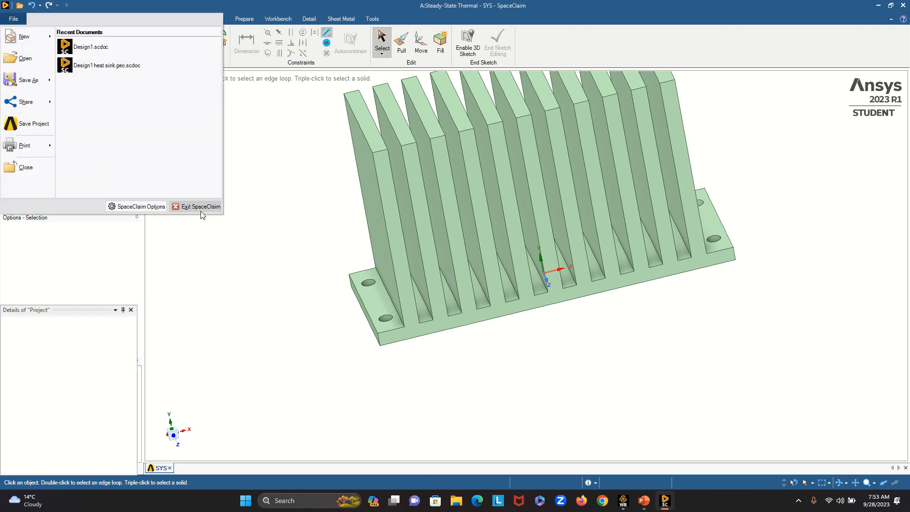
pyautogui.click(201, 209)
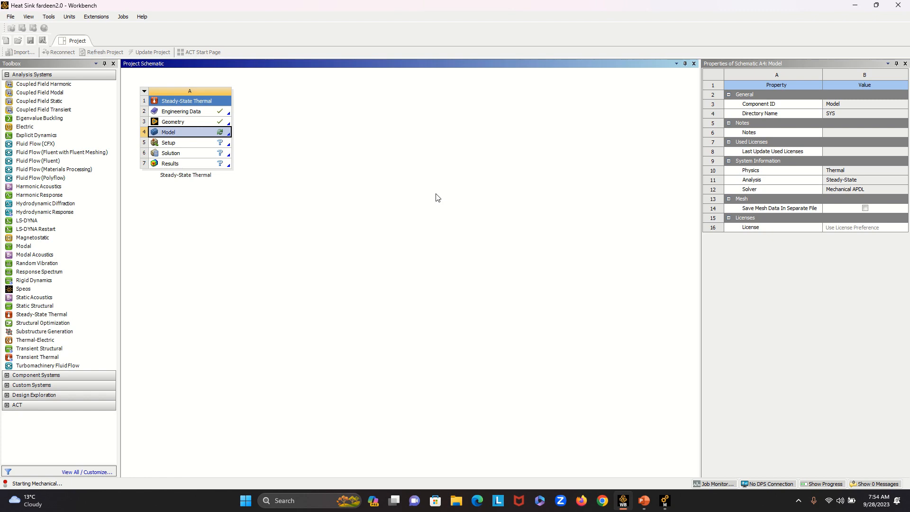
# - Switch to Mechanical and select the heat sink's front face, the fins' +X side faces, and the +X flange's upper, end and two hole faces
pyautogui.click(665, 502)
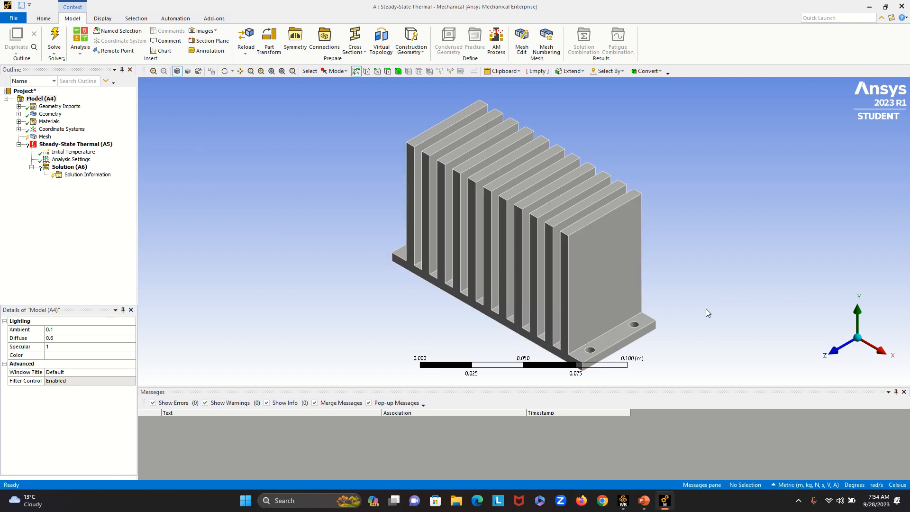
pyautogui.moveTo(611, 284); pyautogui.dragTo(397, 161)
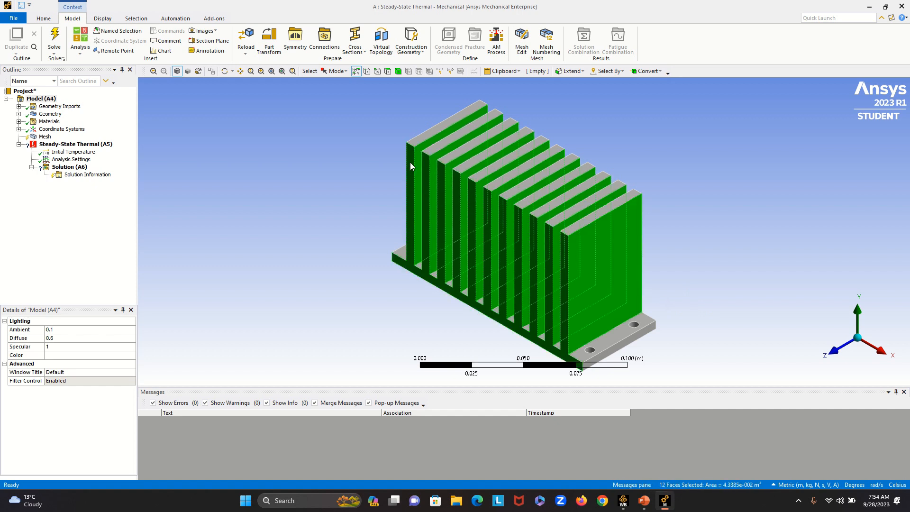
pyautogui.keyDown('ctrl'); pyautogui.click(606, 340); pyautogui.keyUp('ctrl')
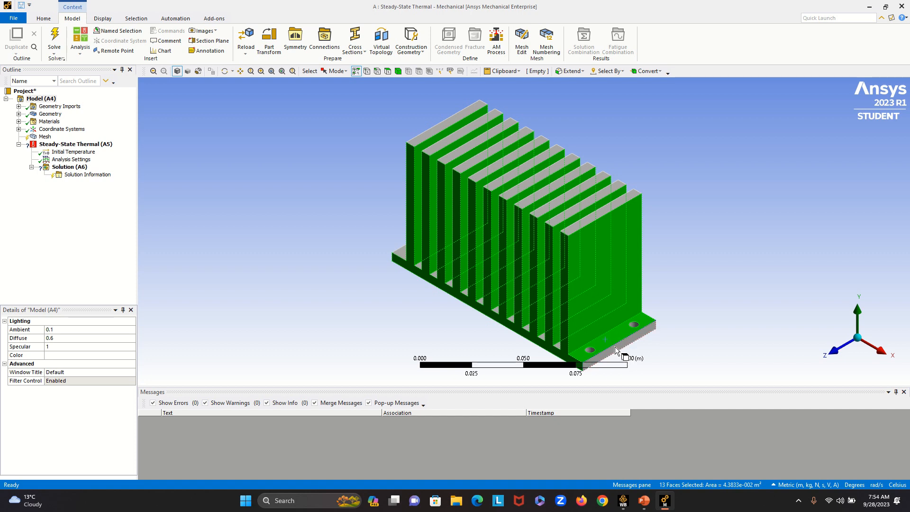
pyautogui.keyDown('ctrl'); pyautogui.click(621, 353); pyautogui.keyUp('ctrl')
pyautogui.scroll(1, 632, 326)
pyautogui.scroll(1, 632, 327)
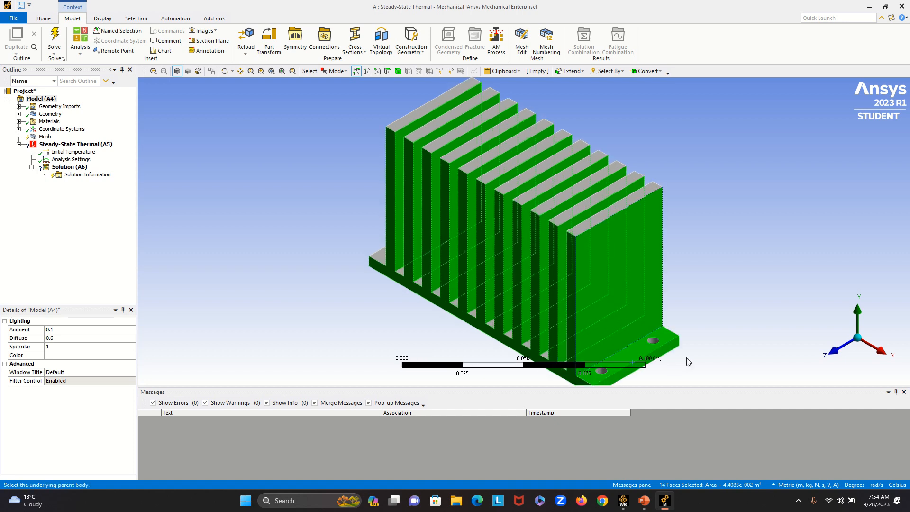
pyautogui.keyDown('ctrl'); pyautogui.click(655, 346); pyautogui.keyUp('ctrl')
pyautogui.keyDown('ctrl'); pyautogui.click(603, 371); pyautogui.keyUp('ctrl')
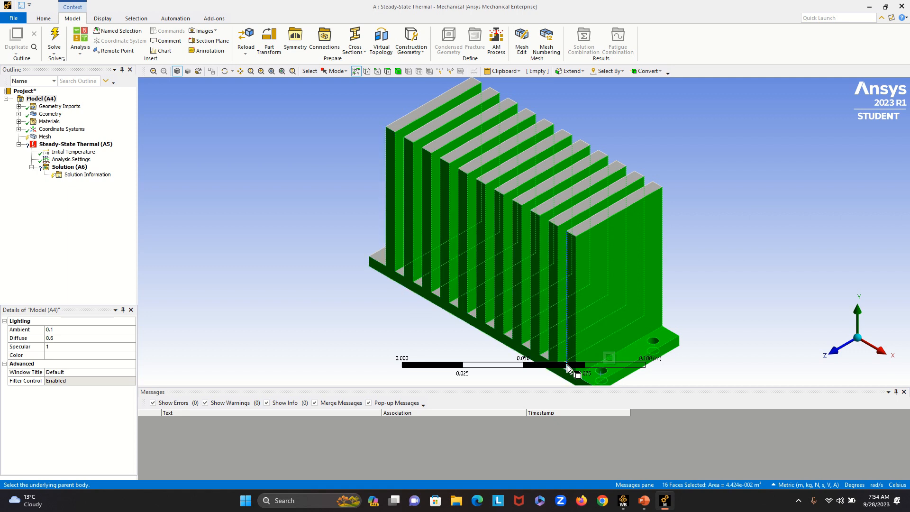
# - Add the top faces of all eleven fins to the heat sink face selection
pyautogui.keyDown('ctrl'); pyautogui.click(622, 204); pyautogui.keyUp('ctrl')
pyautogui.keyDown('ctrl'); pyautogui.click(594, 195); pyautogui.keyUp('ctrl')
pyautogui.keyDown('ctrl'); pyautogui.click(579, 187); pyautogui.keyUp('ctrl')
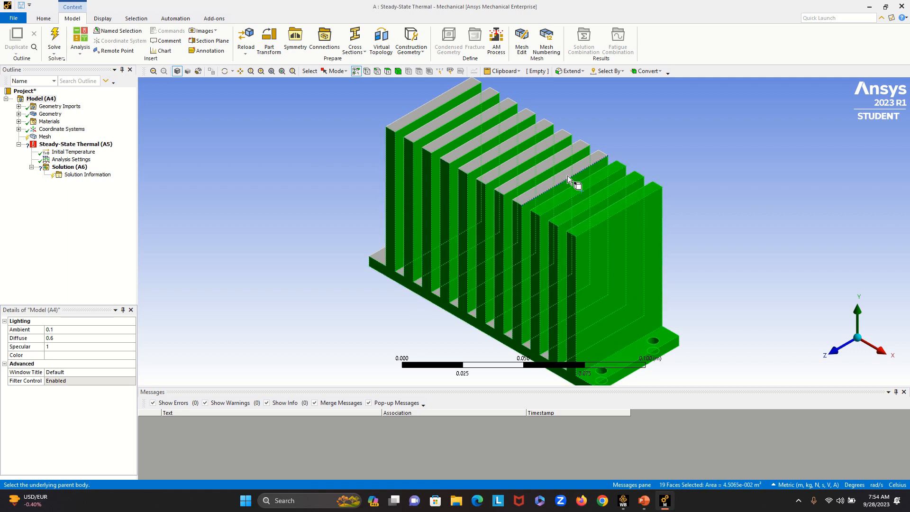
pyautogui.keyDown('ctrl'); pyautogui.click(566, 175); pyautogui.keyUp('ctrl')
pyautogui.keyDown('ctrl'); pyautogui.click(543, 166); pyautogui.keyUp('ctrl')
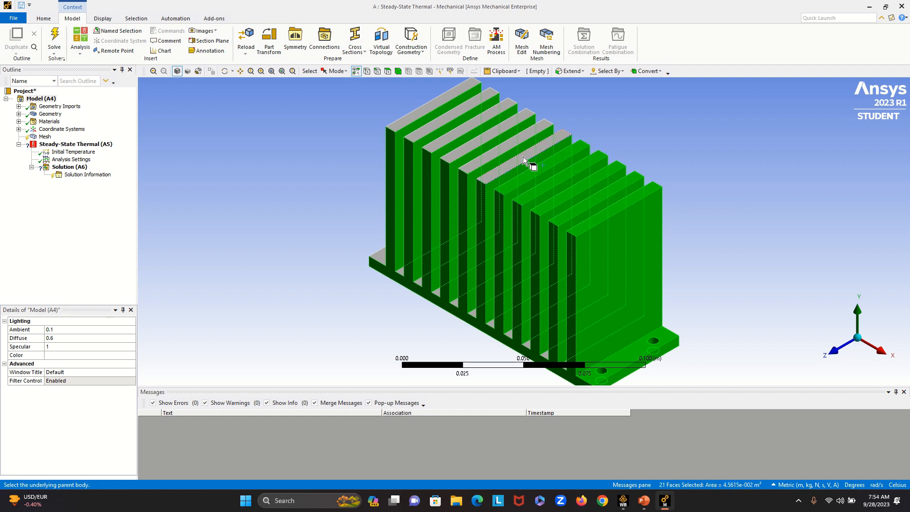
pyautogui.keyDown('ctrl'); pyautogui.click(521, 155); pyautogui.keyUp('ctrl')
pyautogui.keyDown('ctrl'); pyautogui.click(508, 146); pyautogui.keyUp('ctrl')
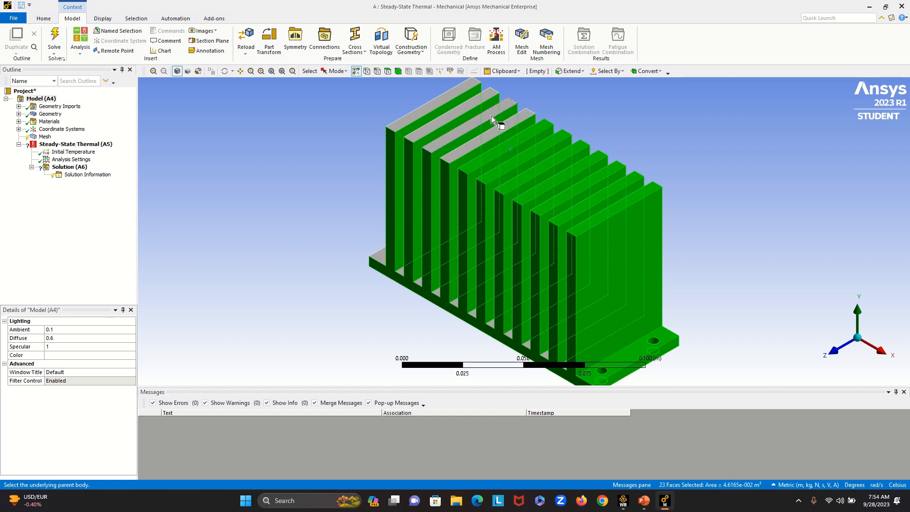
pyautogui.keyDown('ctrl'); pyautogui.click(498, 127); pyautogui.keyUp('ctrl')
pyautogui.keyDown('ctrl'); pyautogui.click(480, 113); pyautogui.keyUp('ctrl')
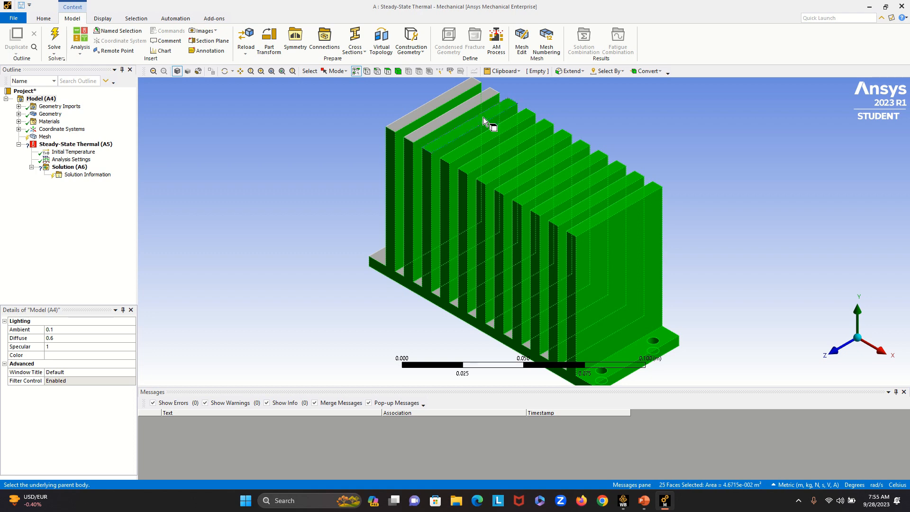
pyautogui.keyDown('ctrl'); pyautogui.click(462, 107); pyautogui.keyUp('ctrl')
pyautogui.keyDown('ctrl'); pyautogui.click(440, 97); pyautogui.keyUp('ctrl')
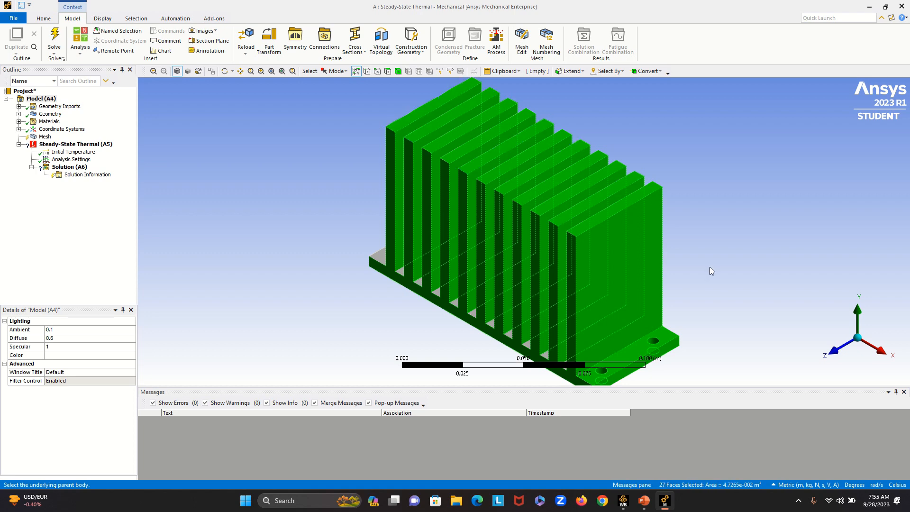
# - Add the four base strips nearest the +X flange and the -X side faces of the fins beside them to the face selection
pyautogui.moveTo(709, 267); pyautogui.dragTo(817, 254, button='middle')
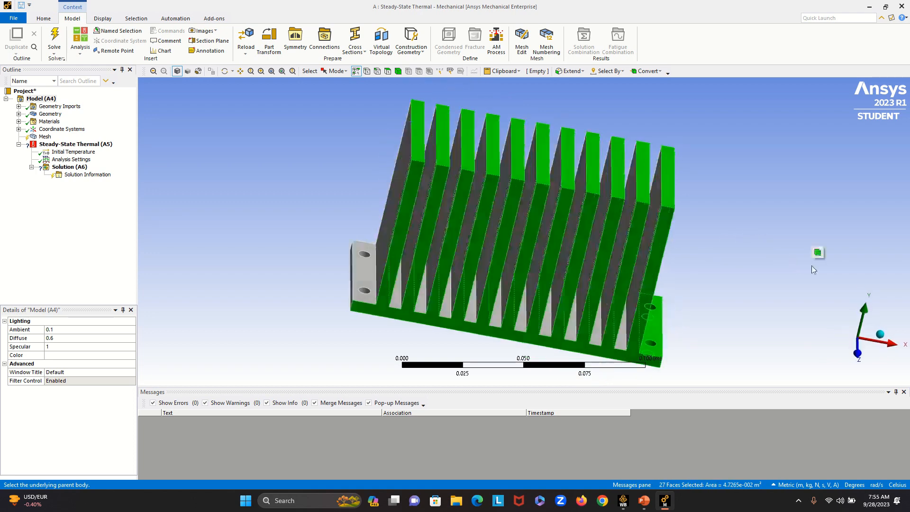
pyautogui.keyDown('ctrl'); pyautogui.click(622, 327); pyautogui.keyUp('ctrl')
pyautogui.keyDown('ctrl'); pyautogui.click(595, 328); pyautogui.keyUp('ctrl')
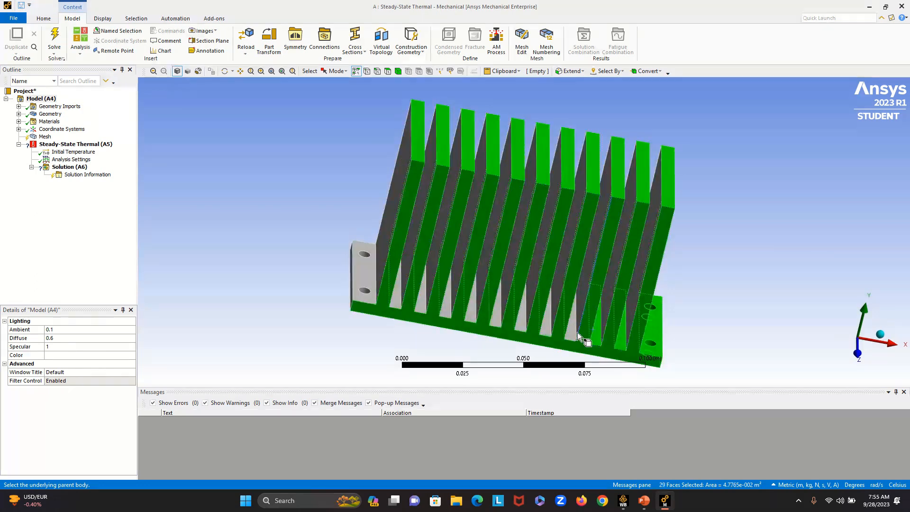
pyautogui.keyDown('ctrl'); pyautogui.click(576, 334); pyautogui.keyUp('ctrl')
pyautogui.keyDown('ctrl'); pyautogui.click(546, 326); pyautogui.keyUp('ctrl')
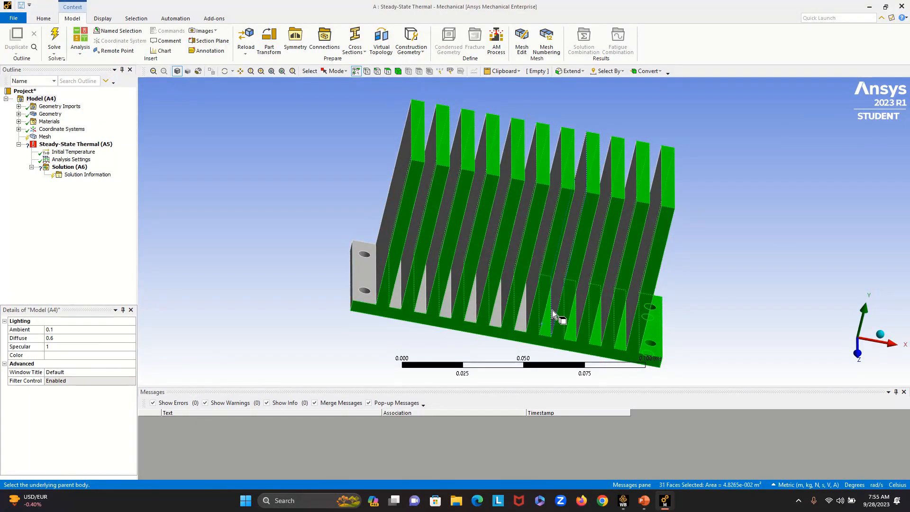
pyautogui.keyDown('ctrl'); pyautogui.click(556, 304); pyautogui.keyUp('ctrl')
pyautogui.keyDown('ctrl'); pyautogui.click(581, 303); pyautogui.keyUp('ctrl')
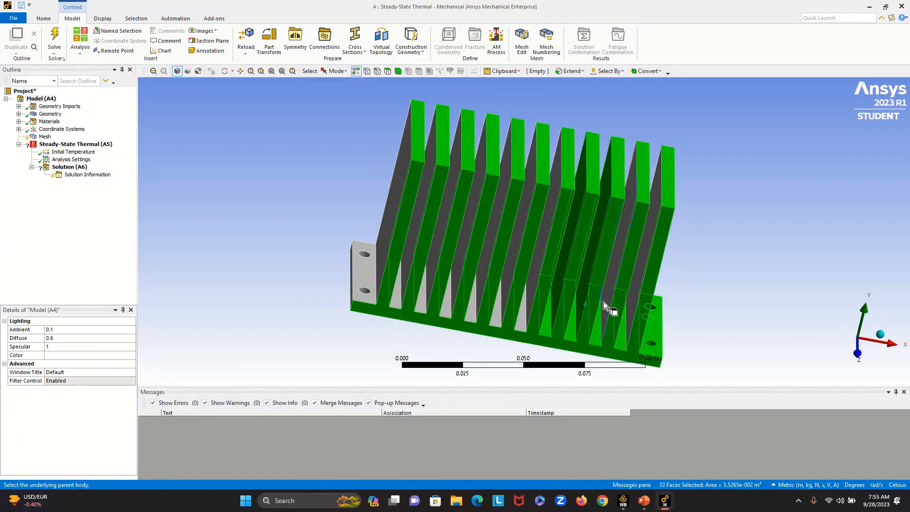
pyautogui.keyDown('ctrl'); pyautogui.click(609, 301); pyautogui.keyUp('ctrl')
pyautogui.keyDown('ctrl'); pyautogui.click(639, 280); pyautogui.keyUp('ctrl')
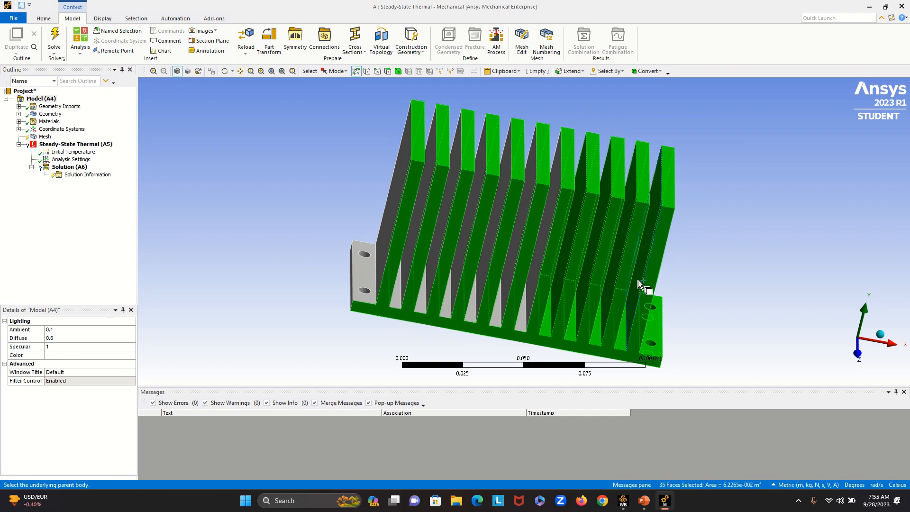
# - Add the remaining base strips between the fins and the remaining -X fin side faces to the face selection
pyautogui.keyDown('ctrl'); pyautogui.click(533, 289); pyautogui.keyUp('ctrl')
pyautogui.keyDown('ctrl'); pyautogui.click(509, 272); pyautogui.keyUp('ctrl')
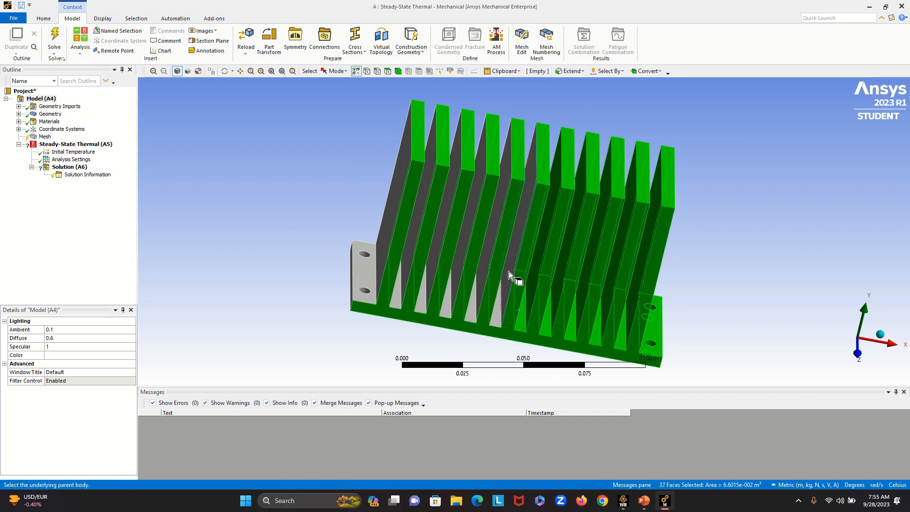
pyautogui.keyDown('ctrl'); pyautogui.click(508, 271); pyautogui.keyUp('ctrl')
pyautogui.keyDown('ctrl'); pyautogui.click(497, 307); pyautogui.keyUp('ctrl')
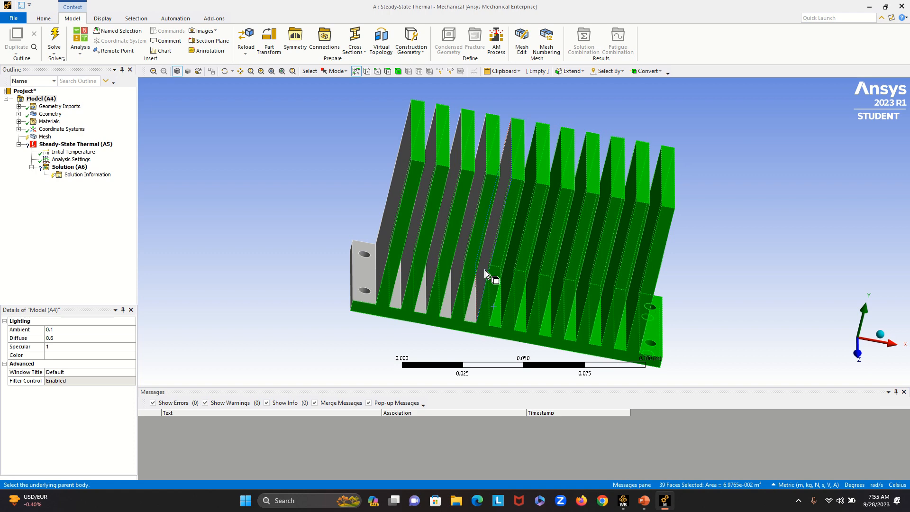
pyautogui.keyDown('ctrl'); pyautogui.click(485, 269); pyautogui.keyUp('ctrl')
pyautogui.keyDown('ctrl'); pyautogui.click(473, 295); pyautogui.keyUp('ctrl')
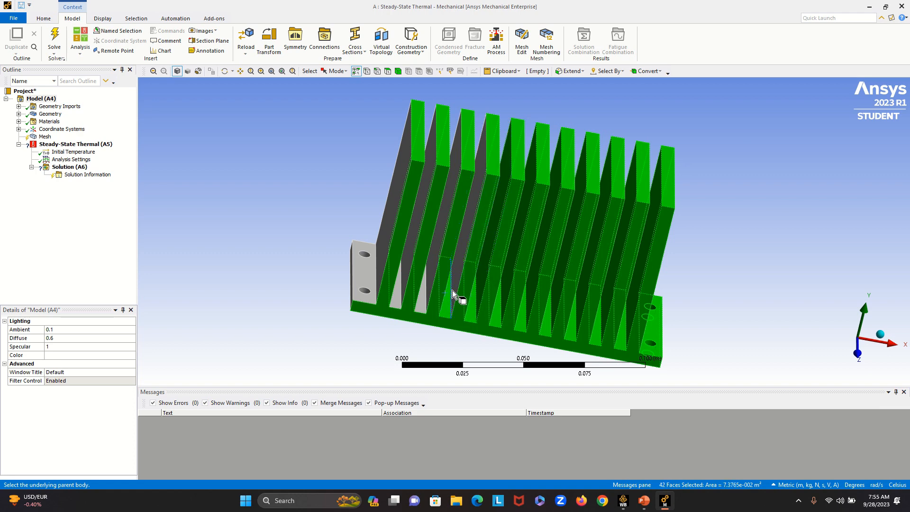
pyautogui.keyDown('ctrl'); pyautogui.click(459, 276); pyautogui.keyUp('ctrl')
pyautogui.keyDown('ctrl'); pyautogui.click(429, 271); pyautogui.keyUp('ctrl')
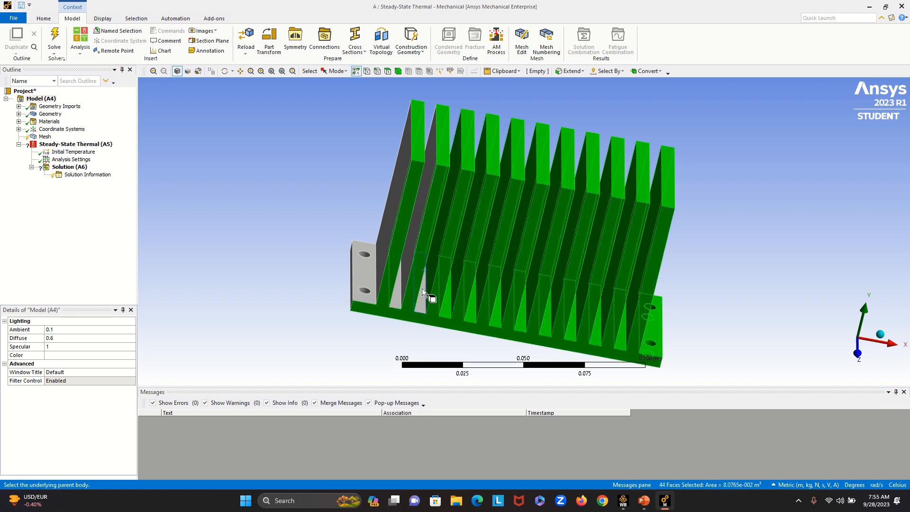
pyautogui.keyDown('ctrl'); pyautogui.click(421, 289); pyautogui.keyUp('ctrl')
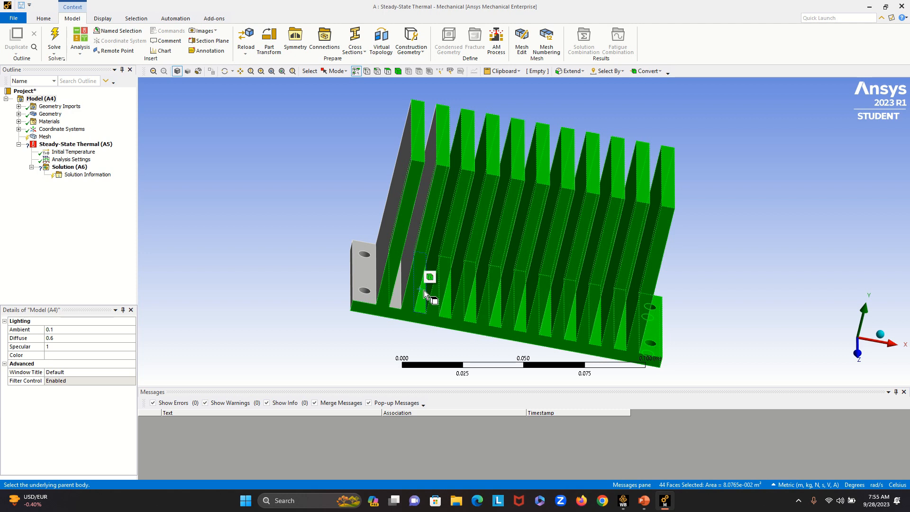
pyautogui.keyDown('ctrl'); pyautogui.click(397, 284); pyautogui.keyUp('ctrl')
pyautogui.keyDown('ctrl'); pyautogui.click(408, 269); pyautogui.keyUp('ctrl')
pyautogui.keyDown('ctrl'); pyautogui.click(380, 258); pyautogui.keyUp('ctrl')
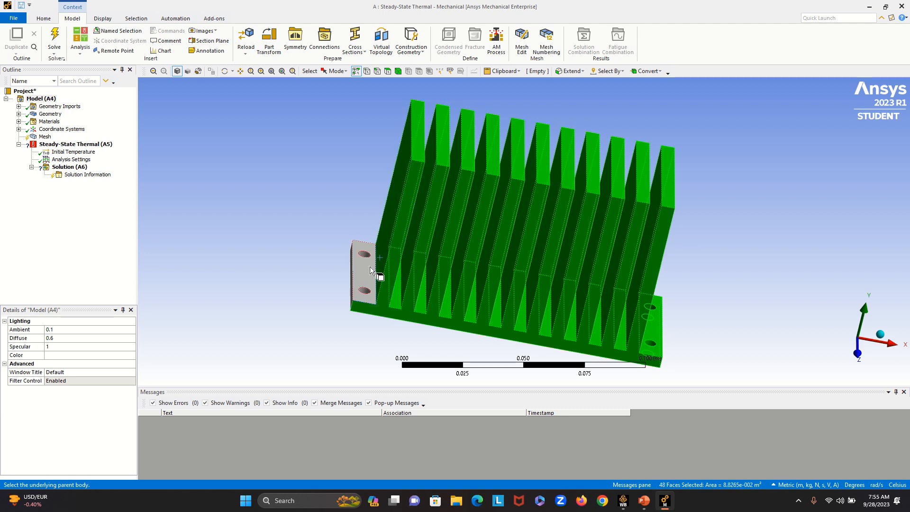
# - Complete the face selection with the -X flange's upper, end and two hole faces, plus the heat sink's back face and underside
pyautogui.keyDown('ctrl'); pyautogui.click(369, 267); pyautogui.keyUp('ctrl')
pyautogui.keyDown('ctrl'); pyautogui.click(365, 255); pyautogui.keyUp('ctrl')
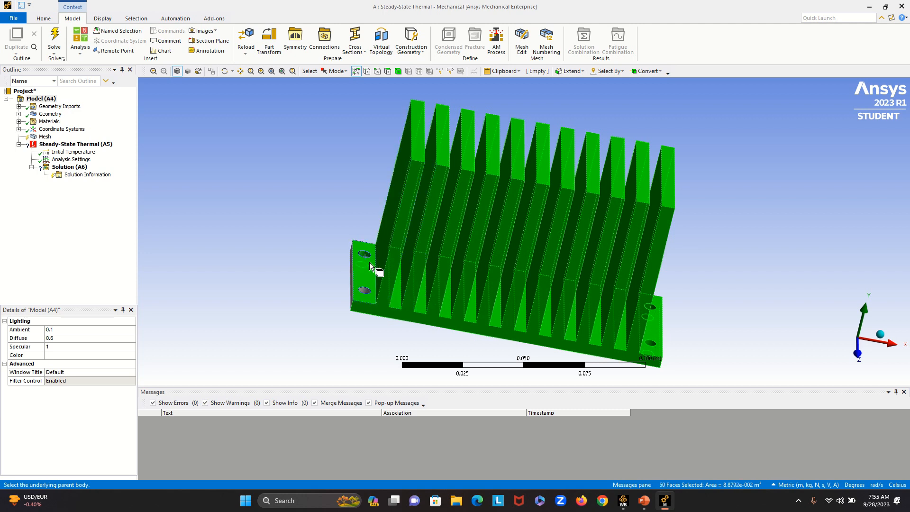
pyautogui.keyDown('ctrl'); pyautogui.click(364, 291); pyautogui.keyUp('ctrl')
pyautogui.keyDown('ctrl'); pyautogui.click(351, 298); pyautogui.keyUp('ctrl')
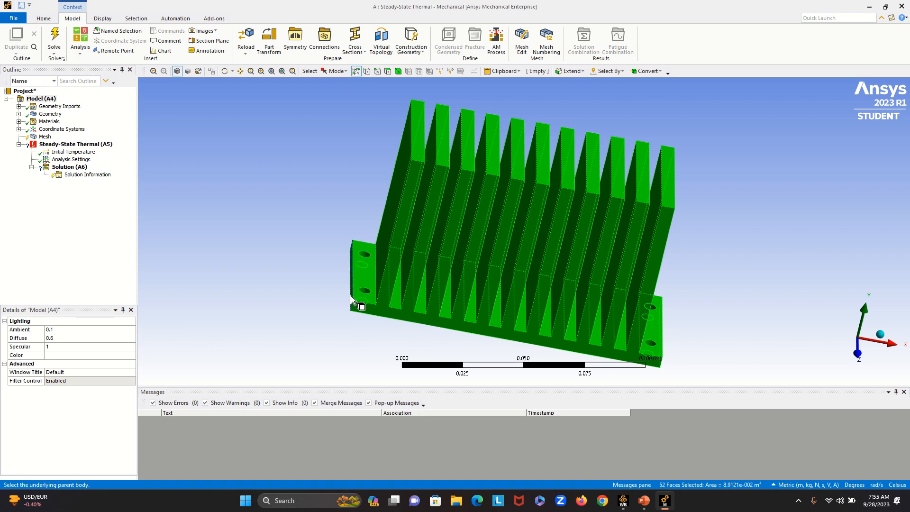
pyautogui.moveTo(363, 329); pyautogui.dragTo(526, 380, button='middle')
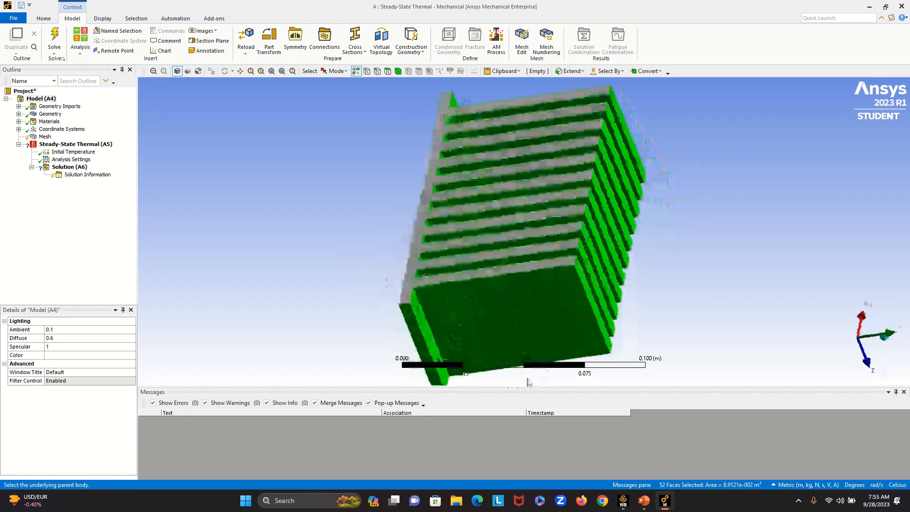
pyautogui.keyDown('ctrl'); pyautogui.click(410, 285); pyautogui.keyUp('ctrl')
pyautogui.moveTo(687, 287); pyautogui.dragTo(769, 257, button='middle')
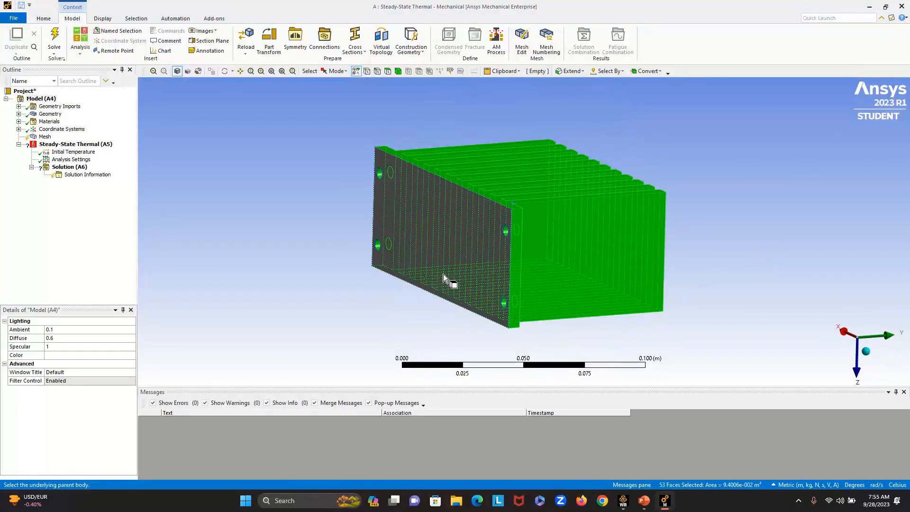
pyautogui.keyDown('ctrl'); pyautogui.click(443, 274); pyautogui.keyUp('ctrl')
# - Solve the steady-state thermal simulation
pyautogui.moveTo(730, 284); pyautogui.dragTo(327, 126, button='middle')
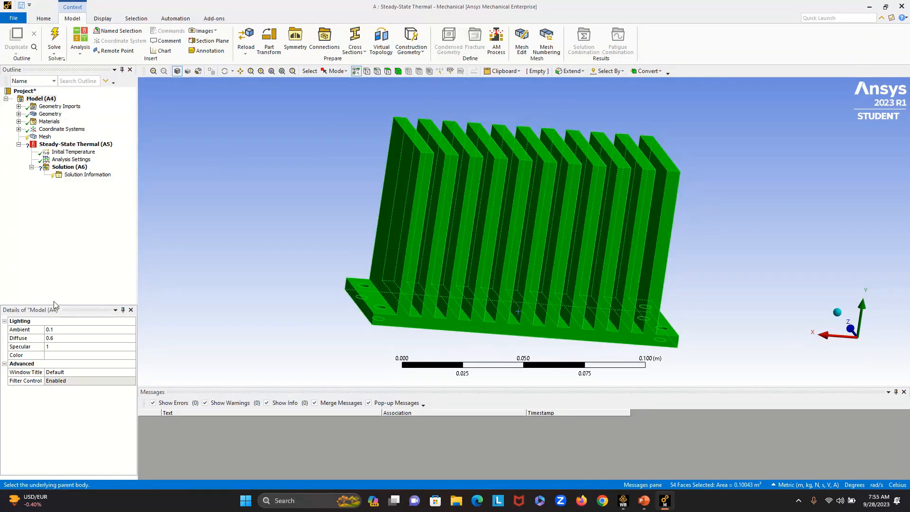
pyautogui.click(54, 38)
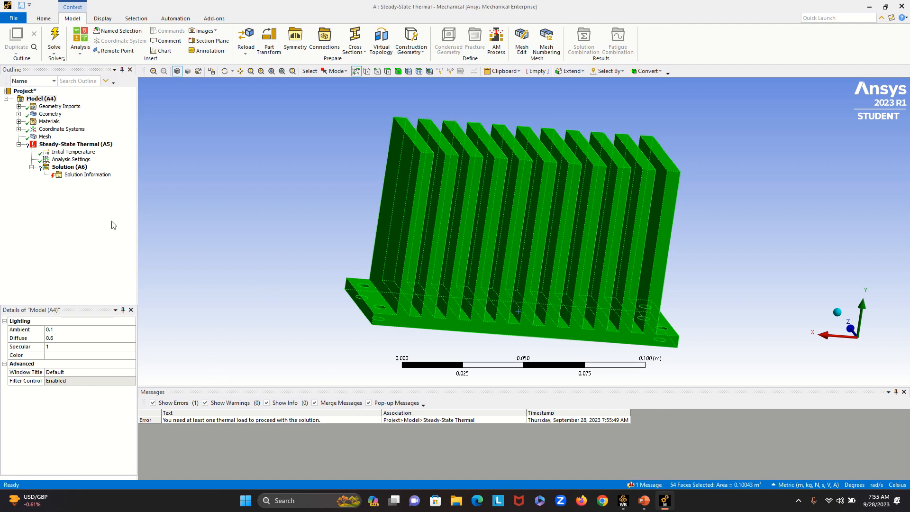
# - Examine the mesh's Sizing, Quality, Inflation, Advanced and Statistics settings
pyautogui.click(42, 136)
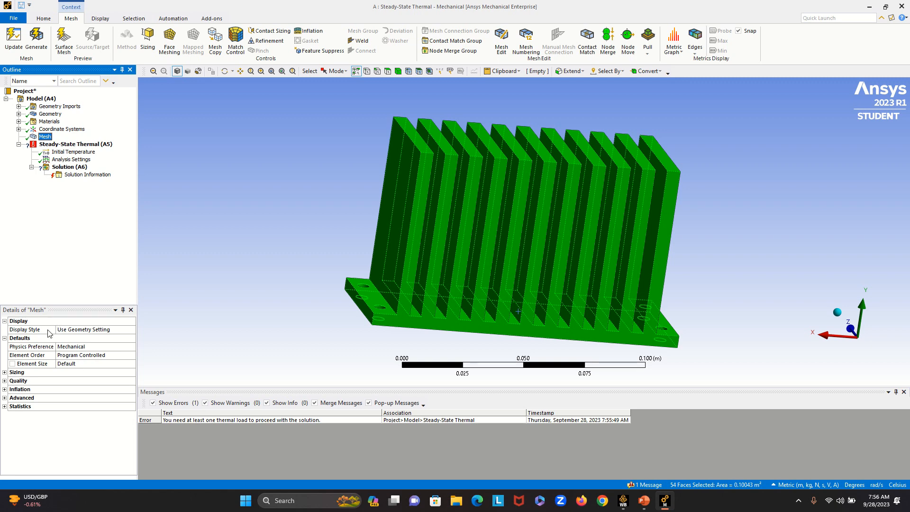
pyautogui.click(4, 372)
pyautogui.click(4, 372)
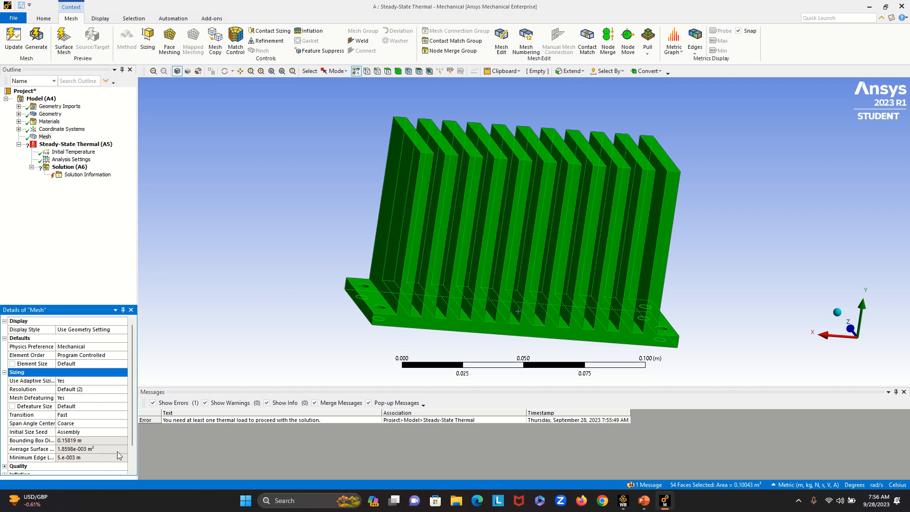
pyautogui.scroll(-1, 82, 401)
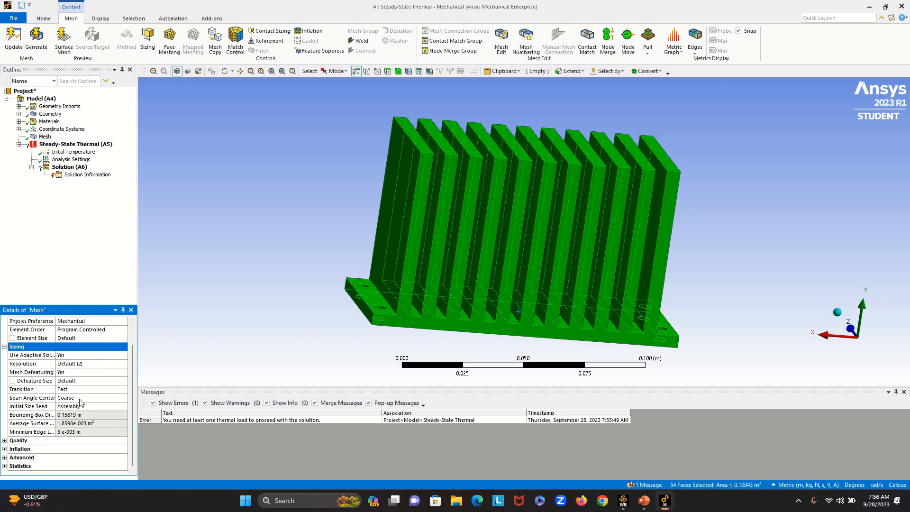
pyautogui.click(4, 441)
pyautogui.scroll(-2, 19, 393)
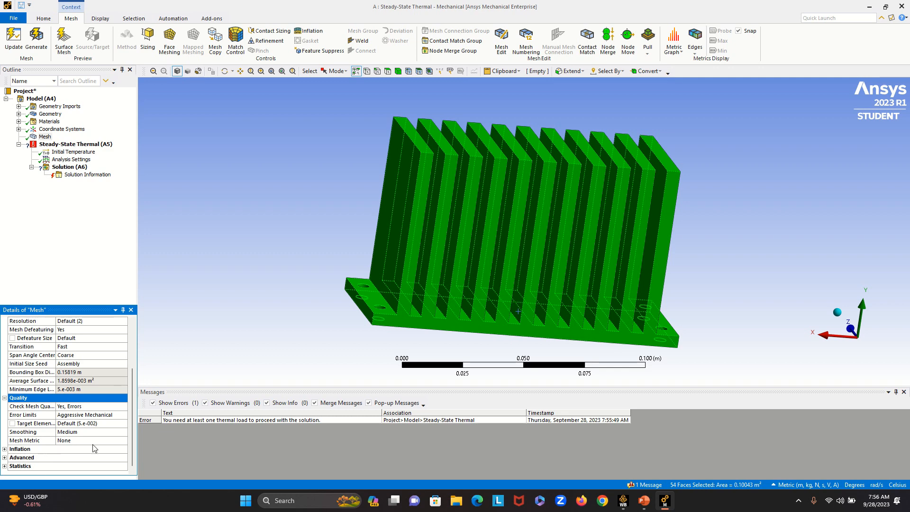
pyautogui.click(4, 449)
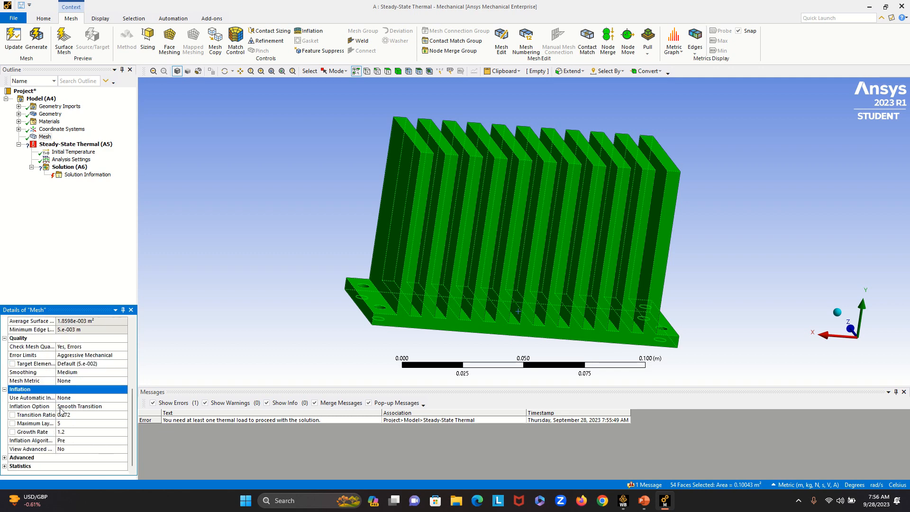
pyautogui.click(4, 458)
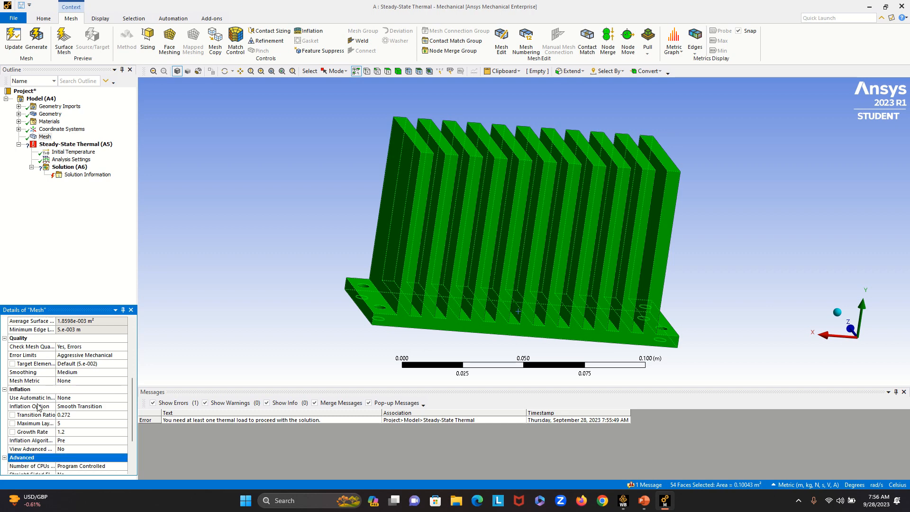
pyautogui.scroll(-3, 38, 407)
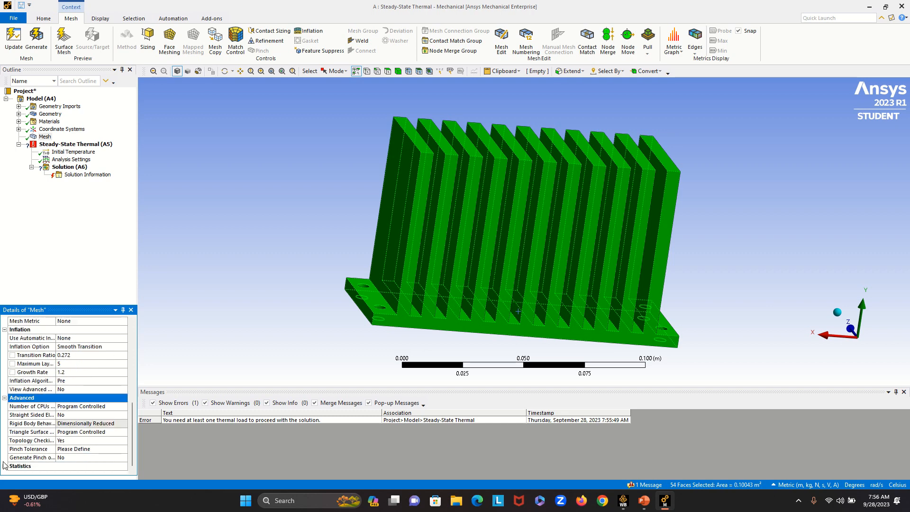
pyautogui.click(5, 467)
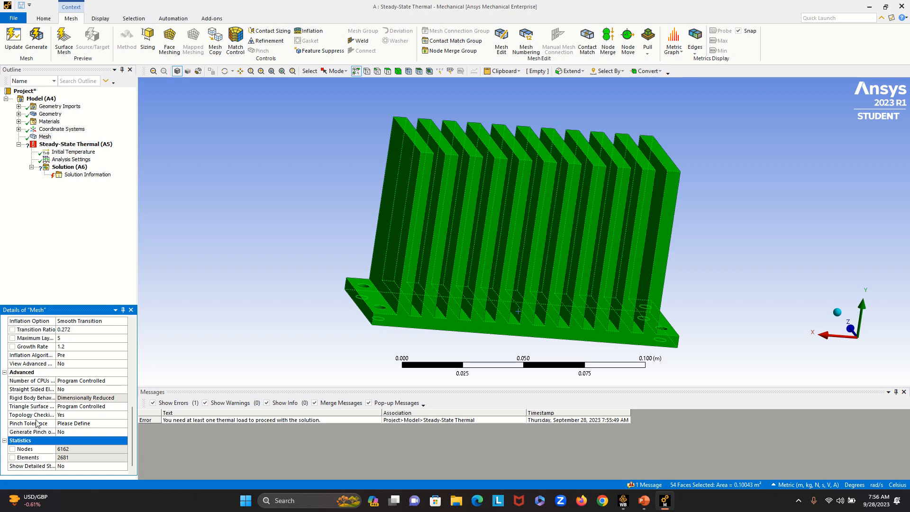
pyautogui.click(5, 440)
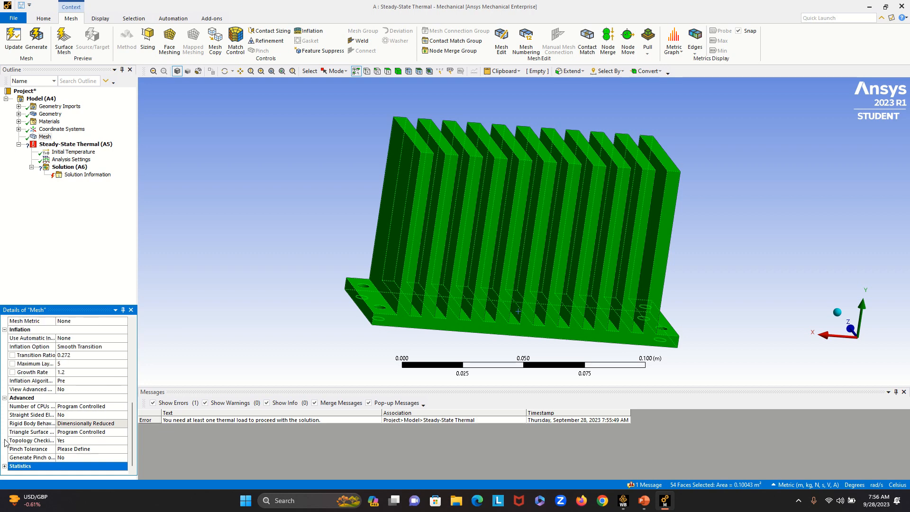
pyautogui.click(4, 399)
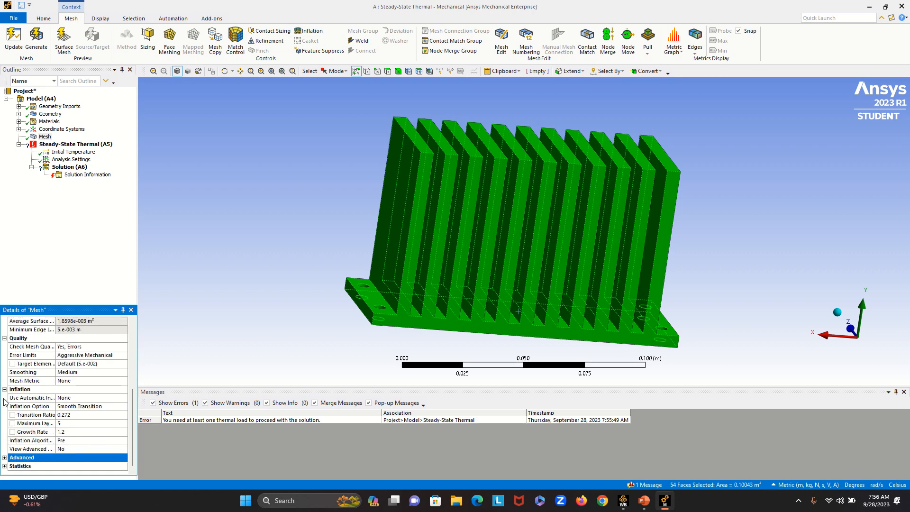
pyautogui.click(4, 389)
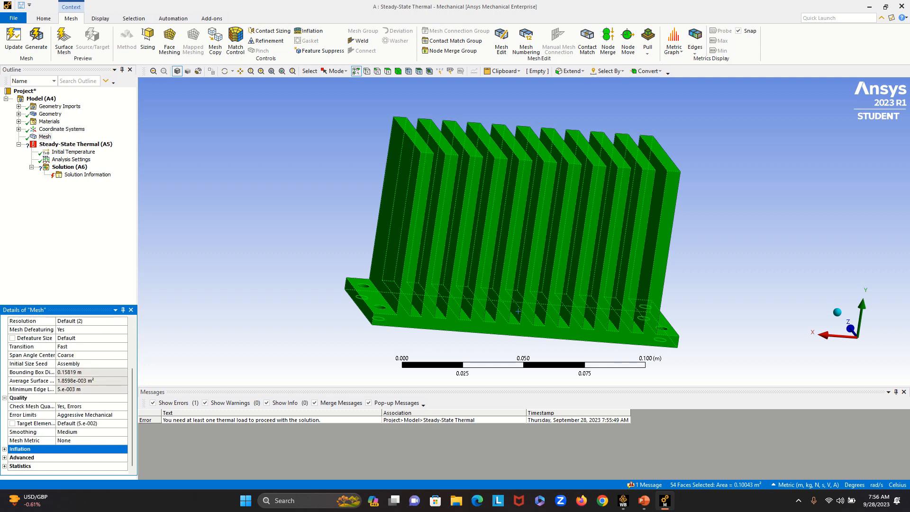
pyautogui.click(4, 398)
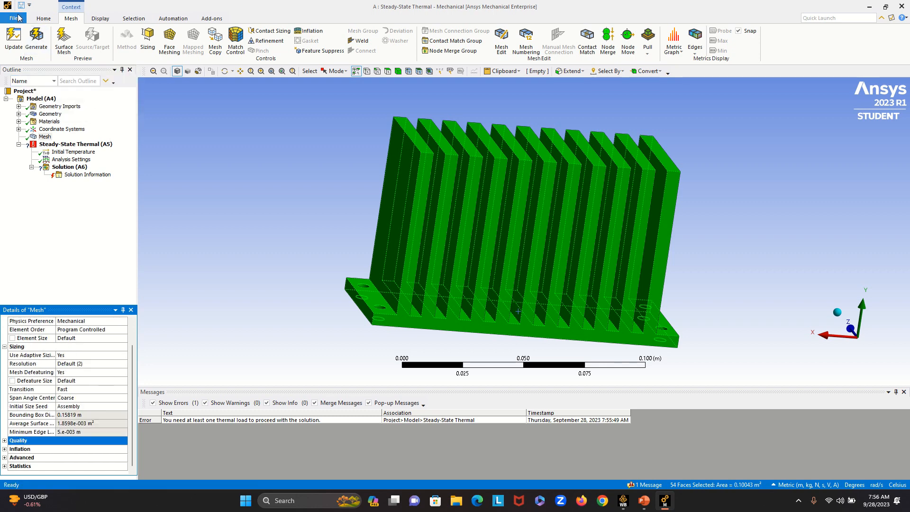
# - Close Mechanical and return to the Workbench project schematic
pyautogui.click(15, 18)
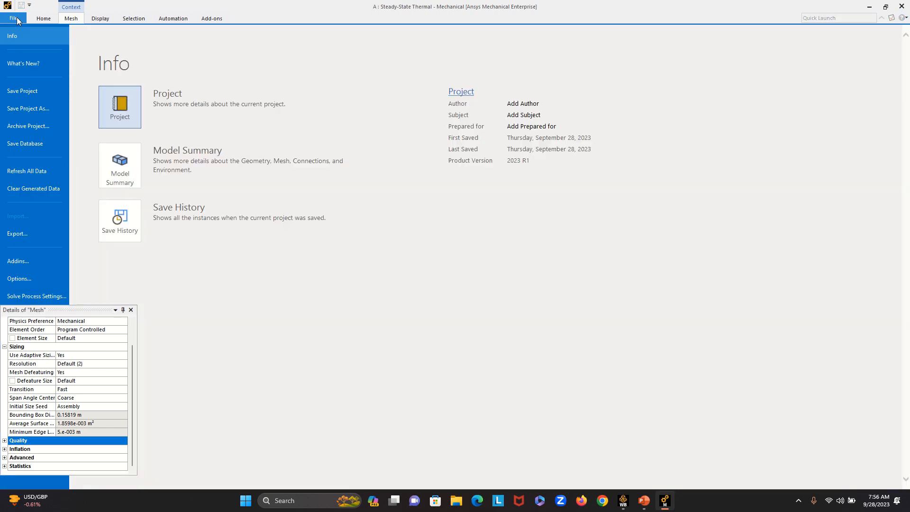
pyautogui.click(131, 310)
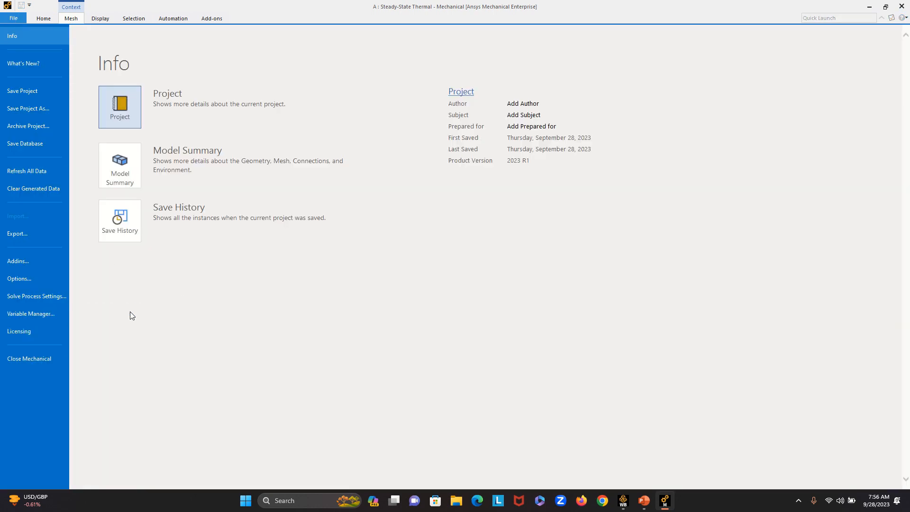
pyautogui.click(40, 360)
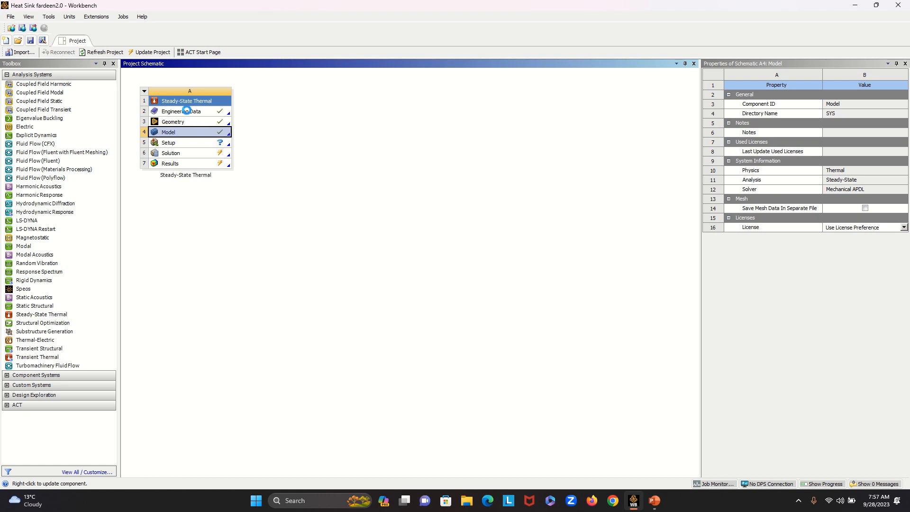
# - Open the Engineering Data of the Steady-State Thermal system for editing
pyautogui.click(186, 113)
pyautogui.rightClick(187, 112)
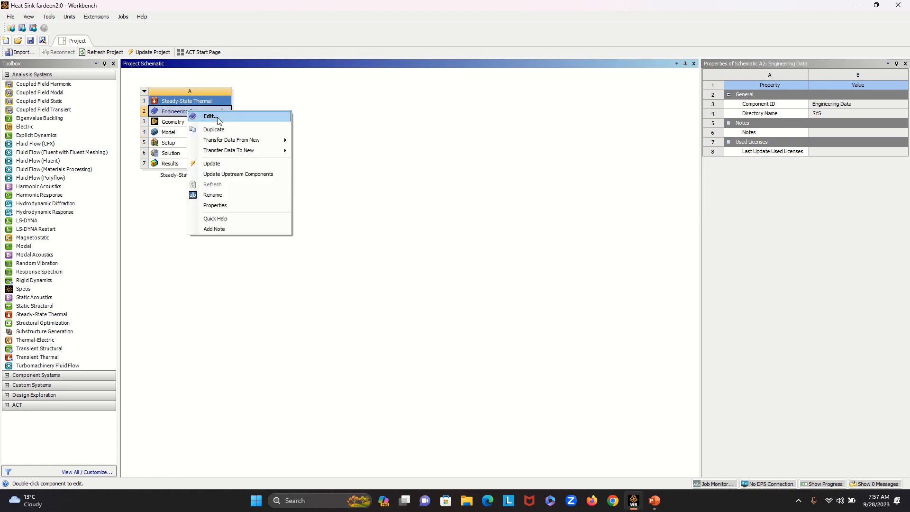
pyautogui.click(177, 113)
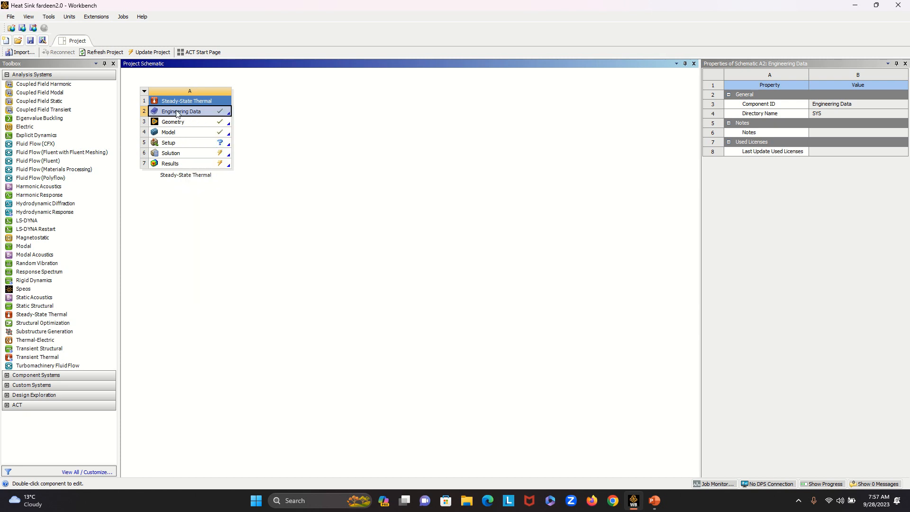
pyautogui.rightClick(204, 115)
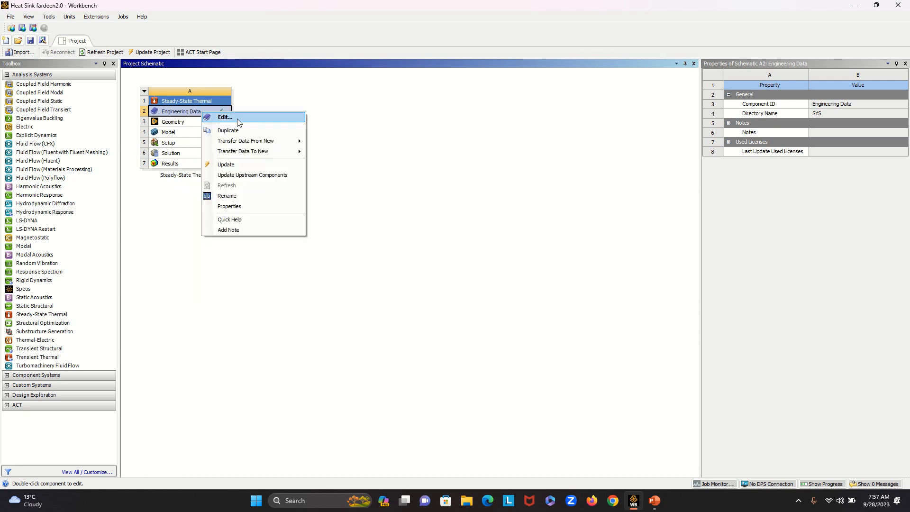
pyautogui.click(227, 118)
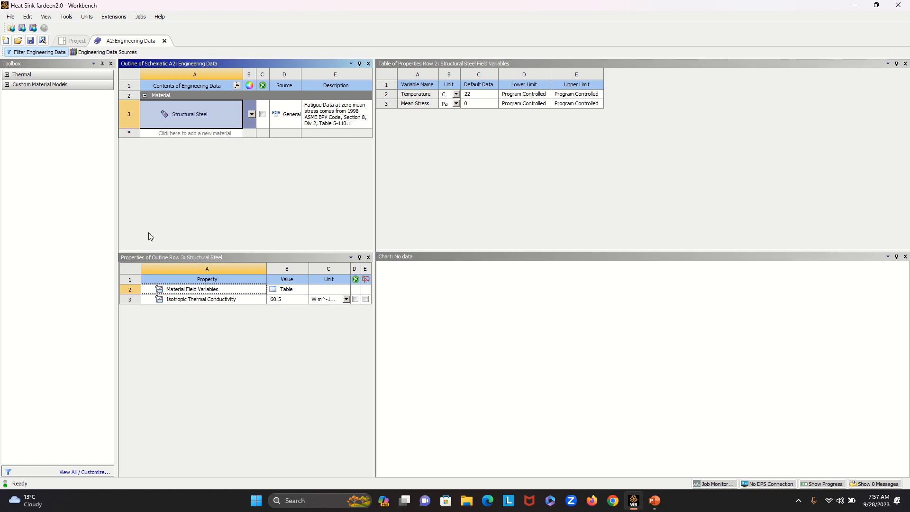
# - Add Aluminum Alloy from the General Materials data source to the system's engineering data
pyautogui.click(108, 53)
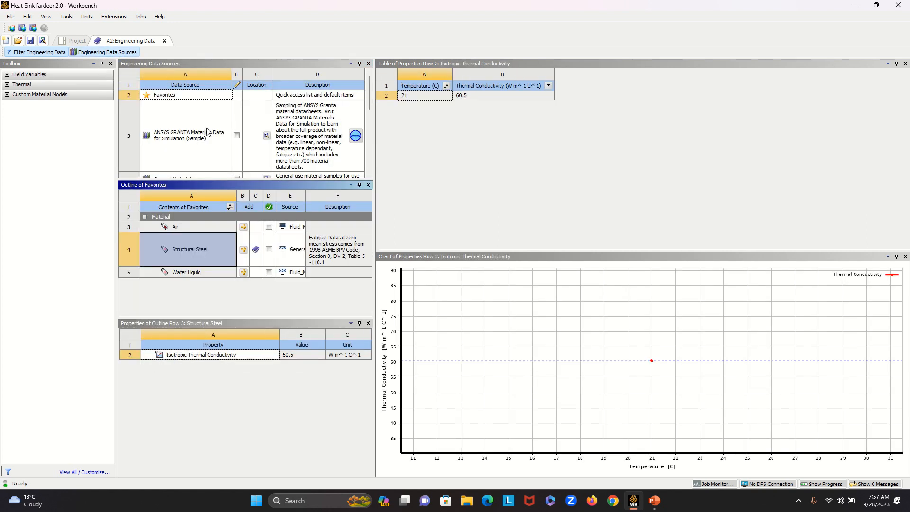
pyautogui.scroll(-3, 193, 135)
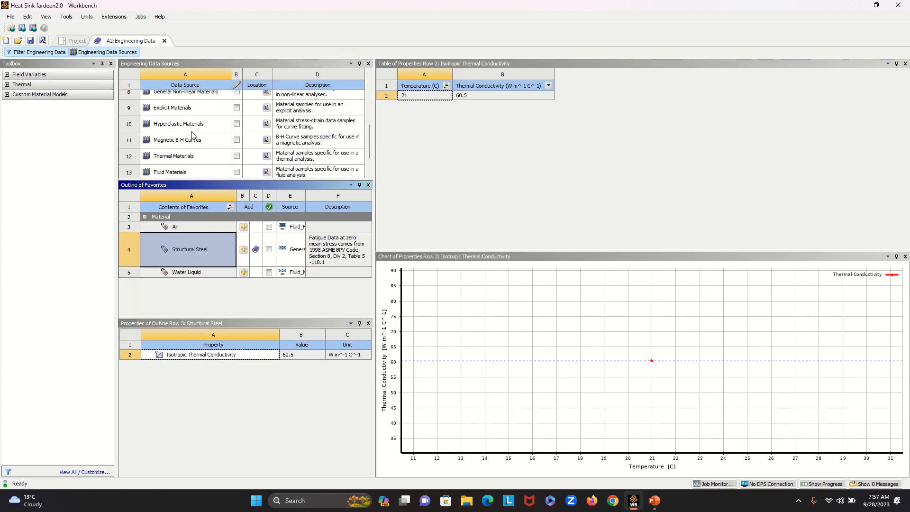
pyautogui.scroll(-2, 193, 135)
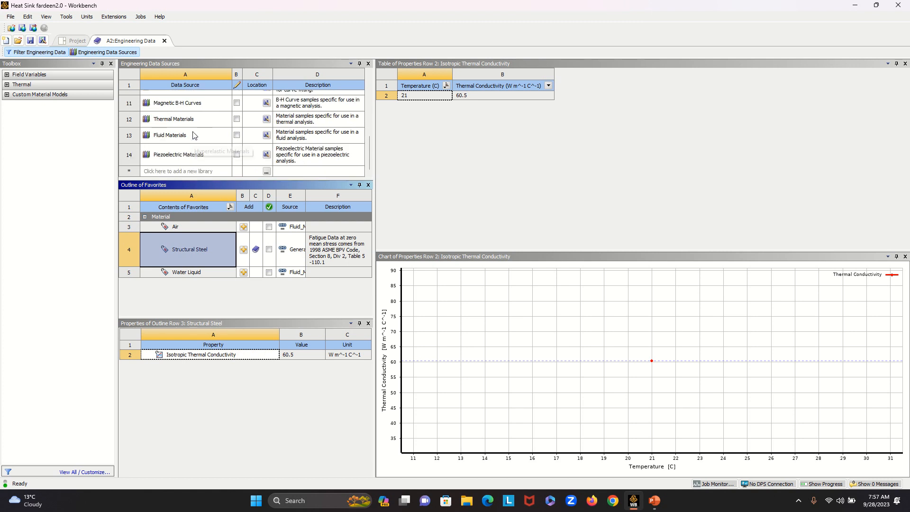
pyautogui.scroll(3, 192, 142)
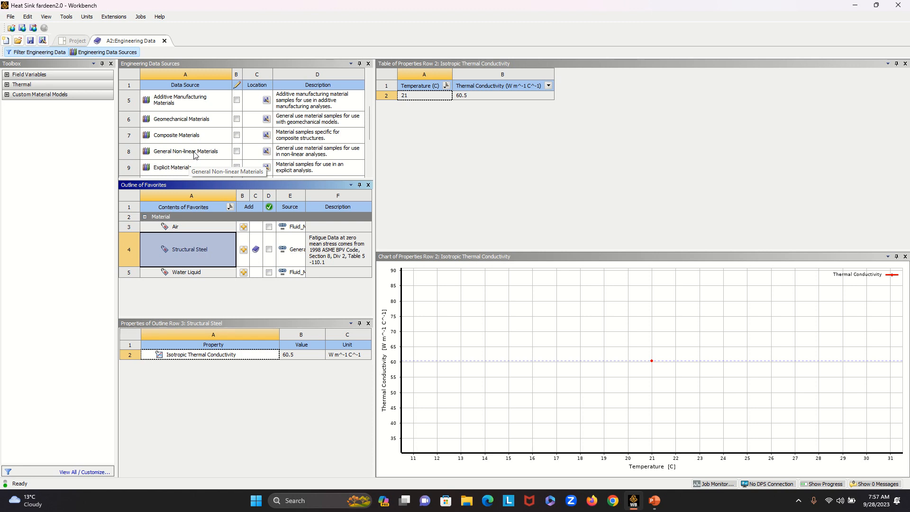
pyautogui.scroll(2, 194, 155)
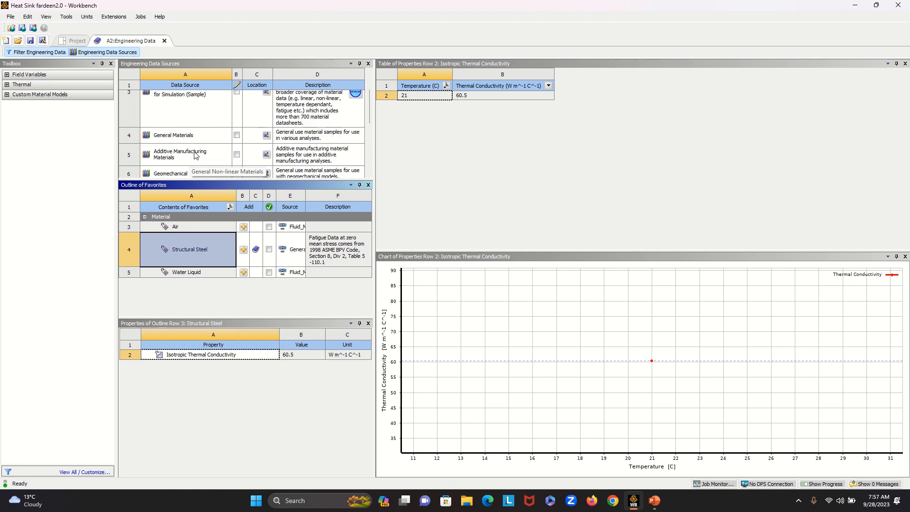
pyautogui.click(176, 136)
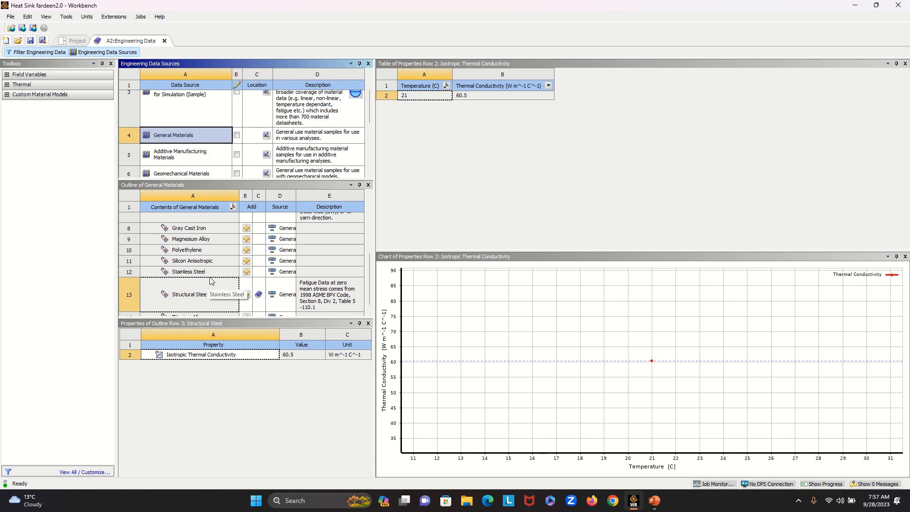
pyautogui.scroll(3, 210, 281)
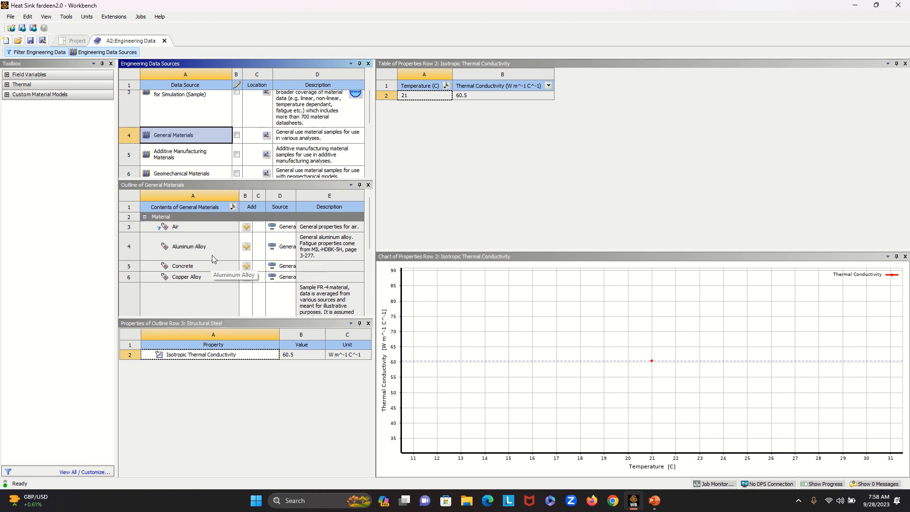
pyautogui.click(246, 249)
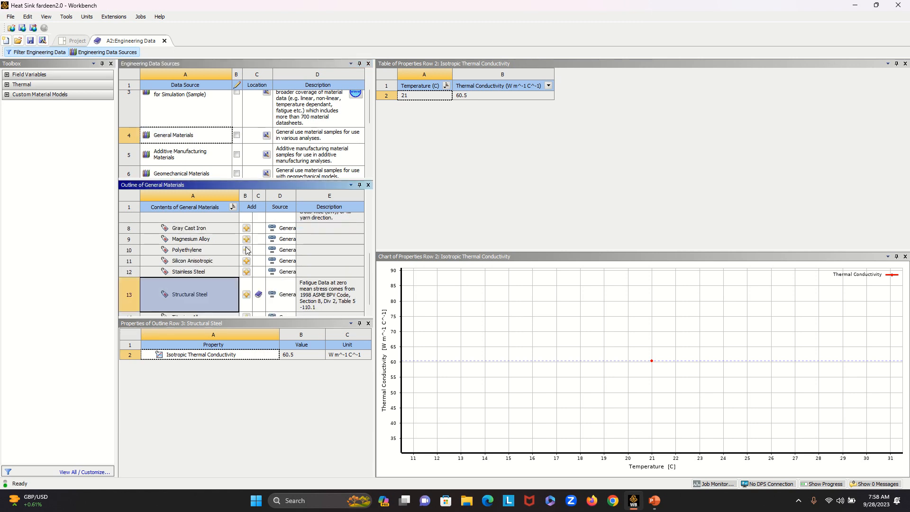
pyautogui.scroll(3, 231, 273)
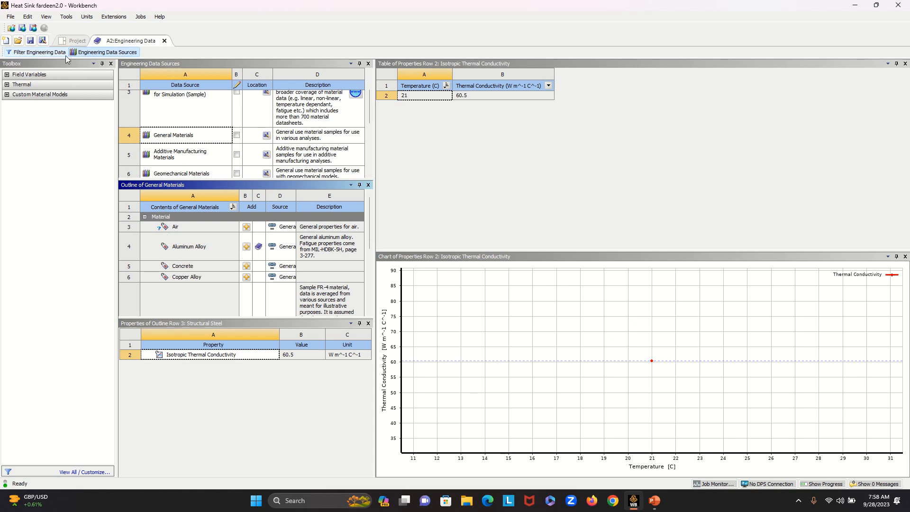
# - Return to the project schematic and update the Model component of the Steady-State Thermal system
pyautogui.click(78, 41)
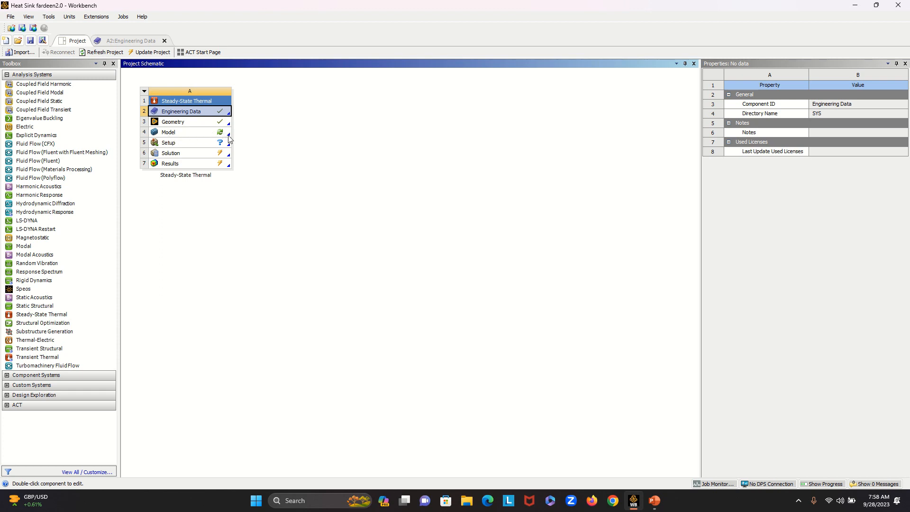
pyautogui.rightClick(192, 132)
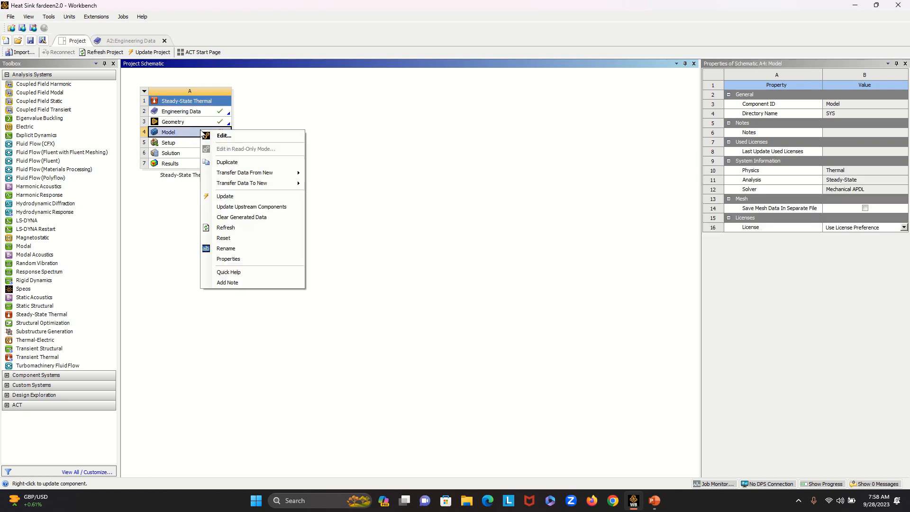
pyautogui.click(183, 133)
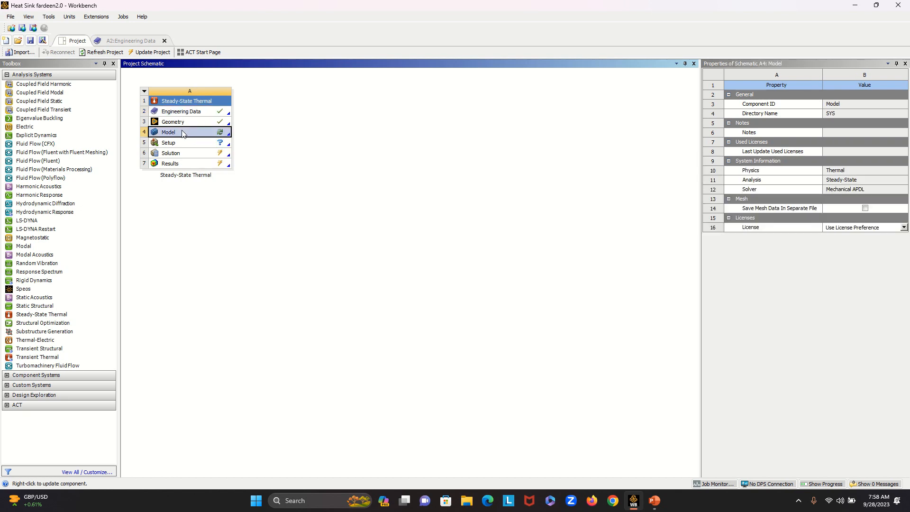
pyautogui.rightClick(183, 133)
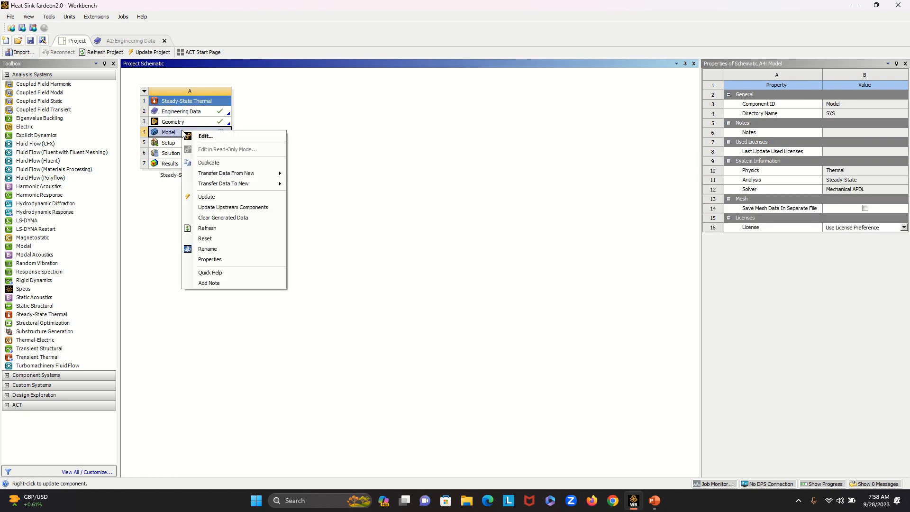
pyautogui.click(224, 199)
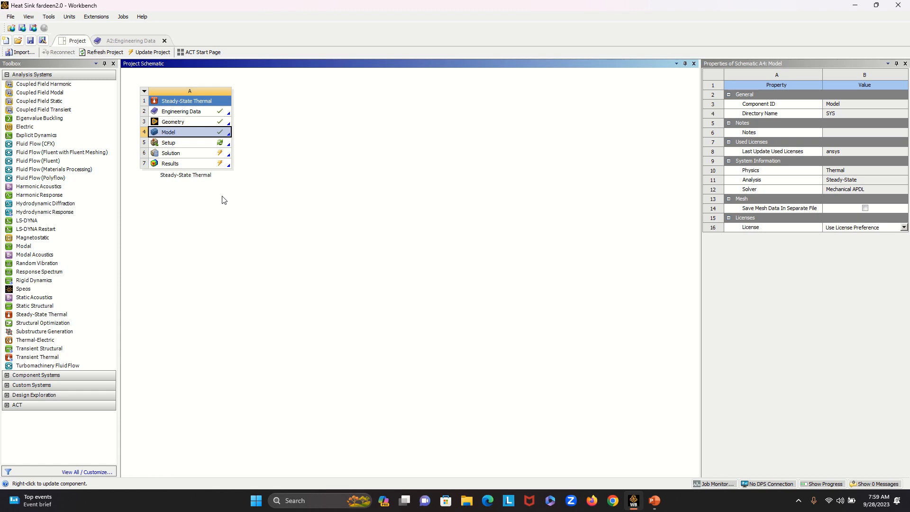
# - Open the Setup component in Mechanical, agreeing to read the upstream data
pyautogui.click(179, 145)
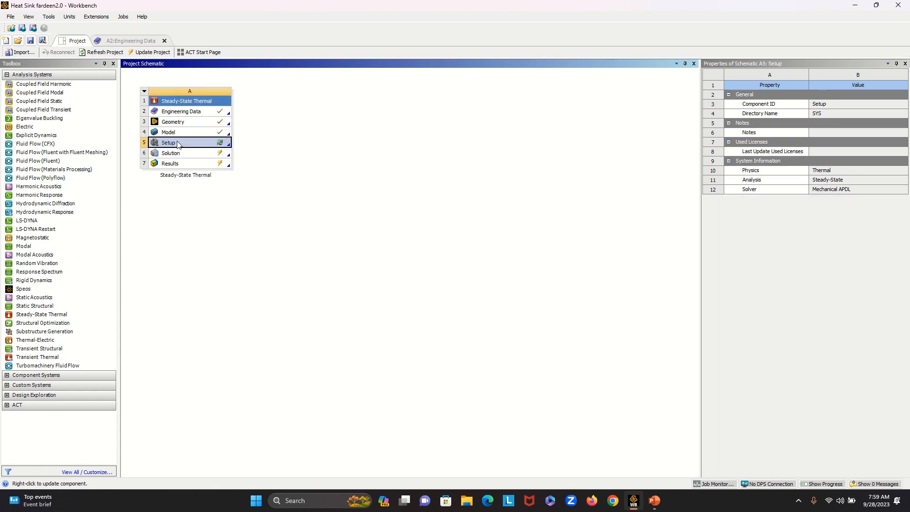
pyautogui.rightClick(178, 144)
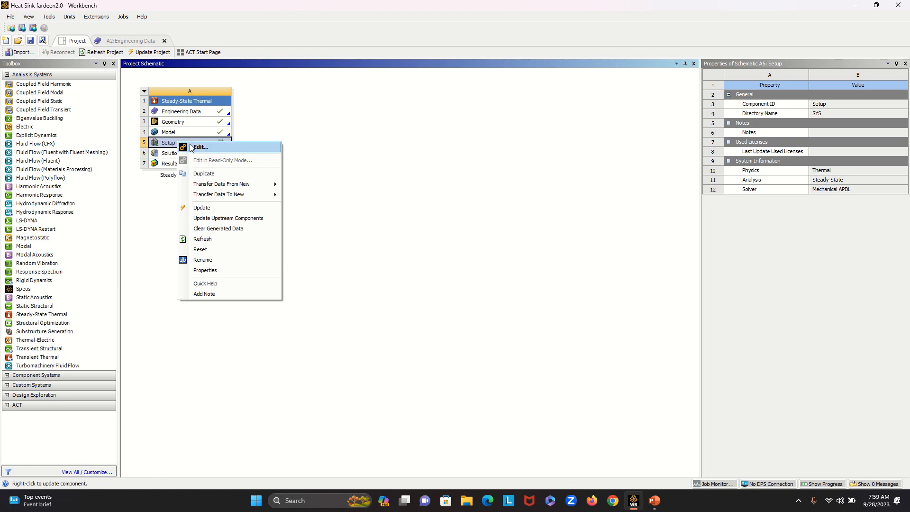
pyautogui.click(208, 151)
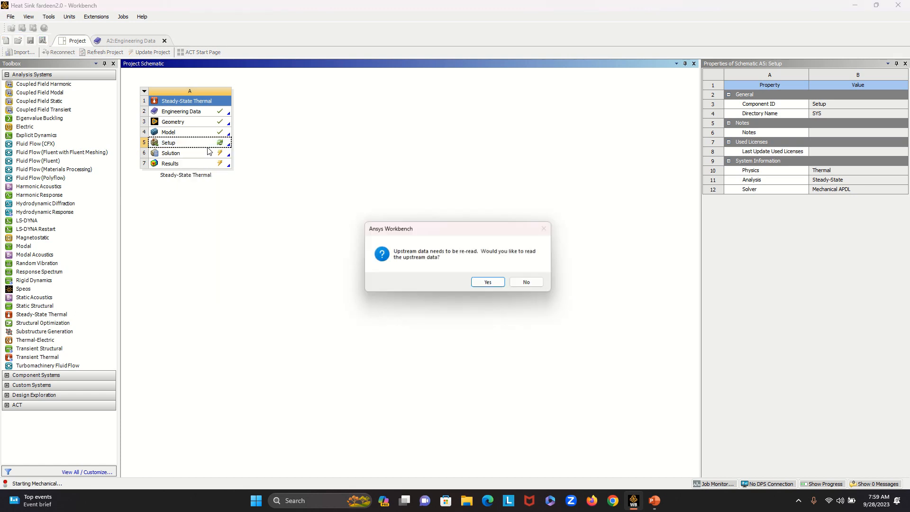
pyautogui.click(491, 283)
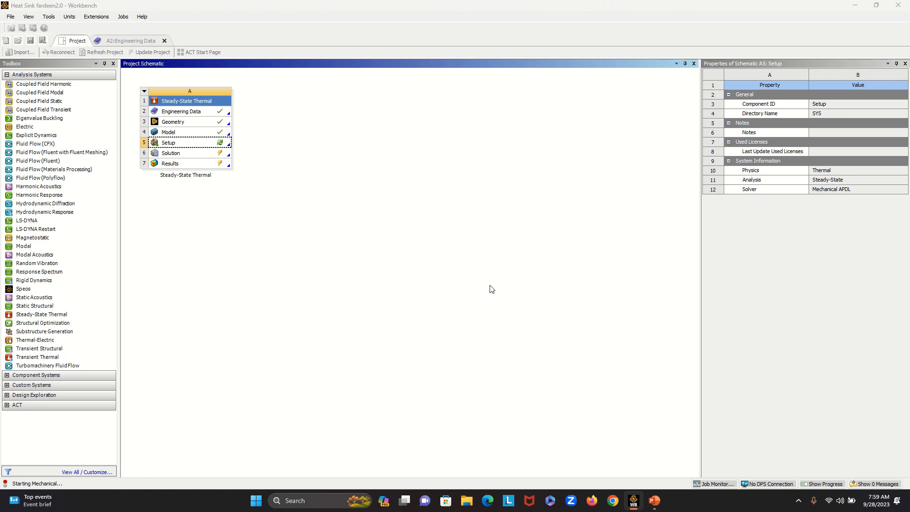
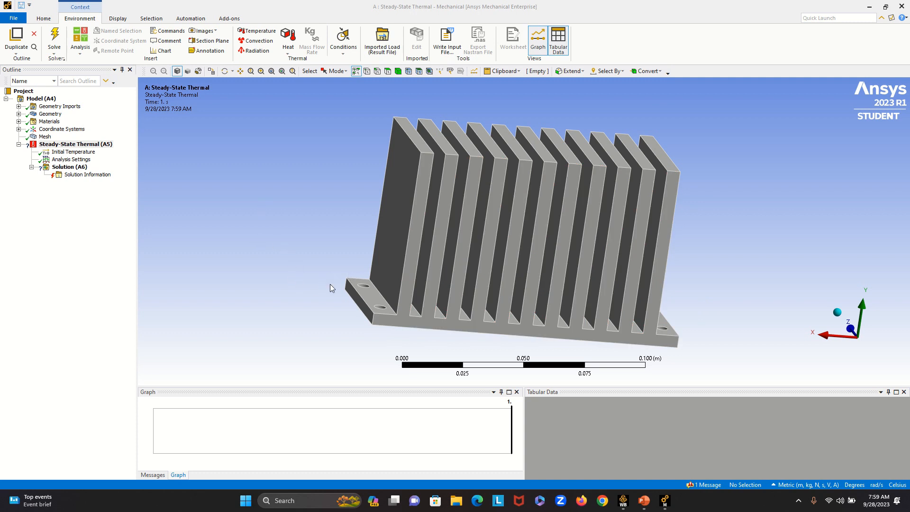
# - Insert a Heat Flux load on the base plate's underside face and the inner faces of its four holes
pyautogui.moveTo(333, 250); pyautogui.dragTo(337, 219, button='middle')
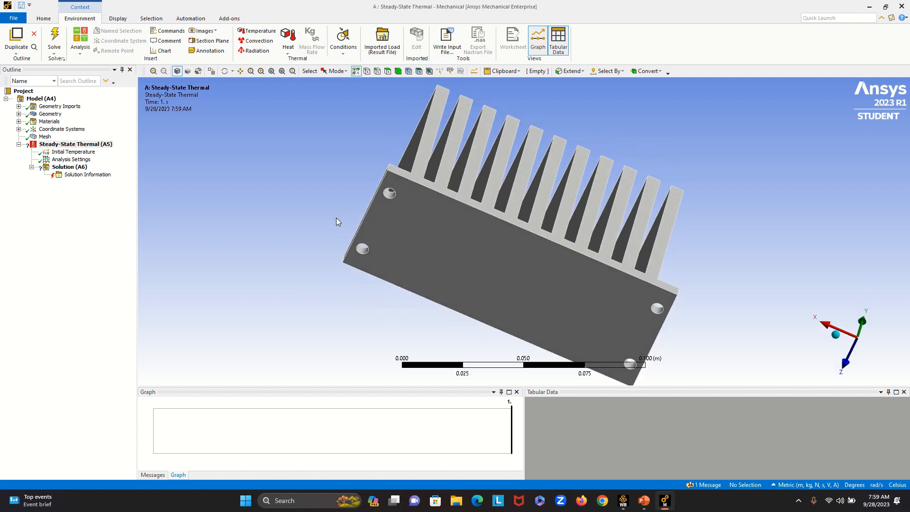
pyautogui.click(547, 292)
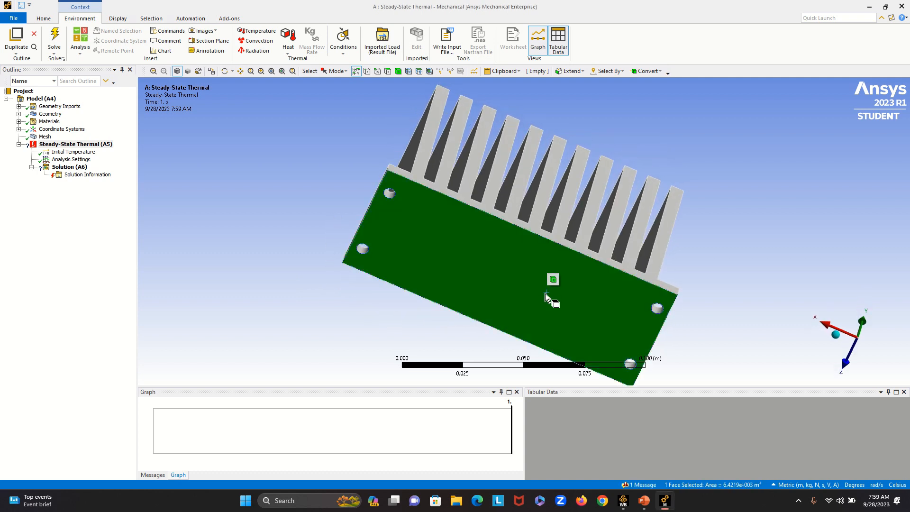
pyautogui.keyDown('ctrl'); pyautogui.click(657, 309); pyautogui.keyUp('ctrl')
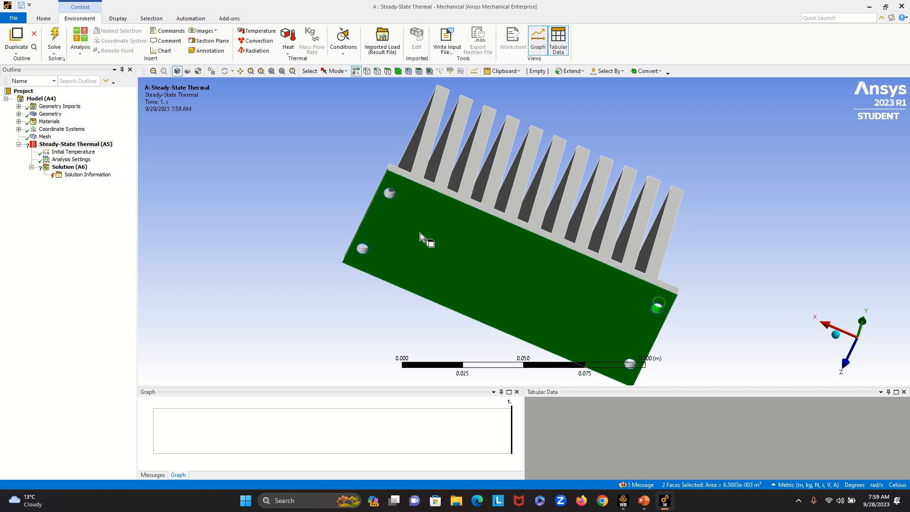
pyautogui.keyDown('ctrl'); pyautogui.click(389, 195); pyautogui.keyUp('ctrl')
pyautogui.keyDown('ctrl'); pyautogui.click(362, 249); pyautogui.keyUp('ctrl')
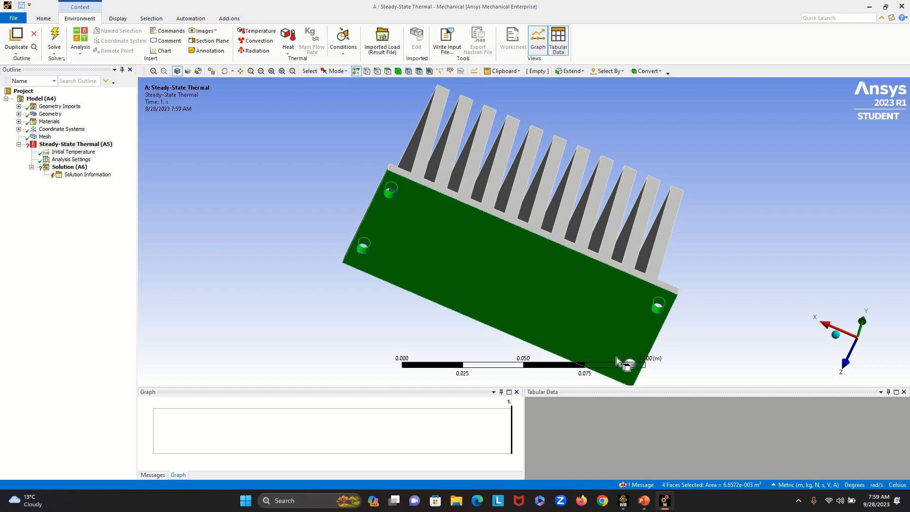
pyautogui.keyDown('ctrl'); pyautogui.click(631, 366); pyautogui.keyUp('ctrl')
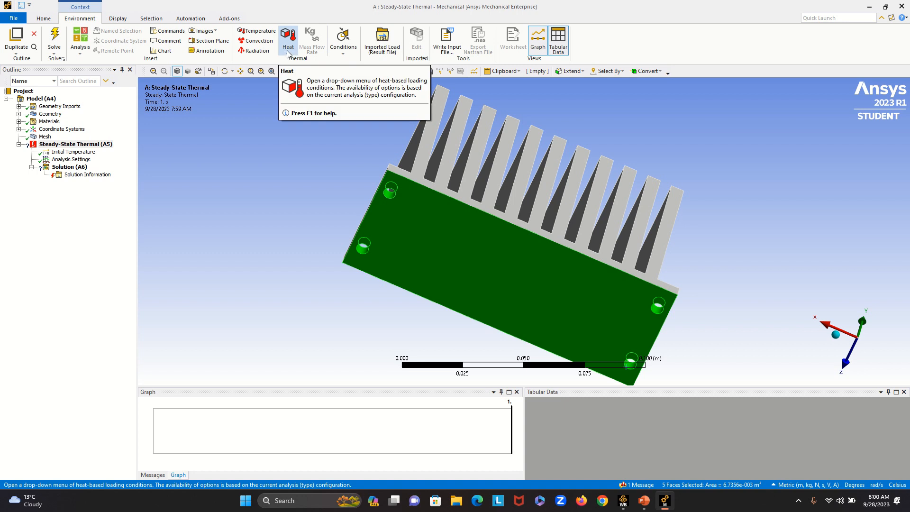
pyautogui.click(288, 54)
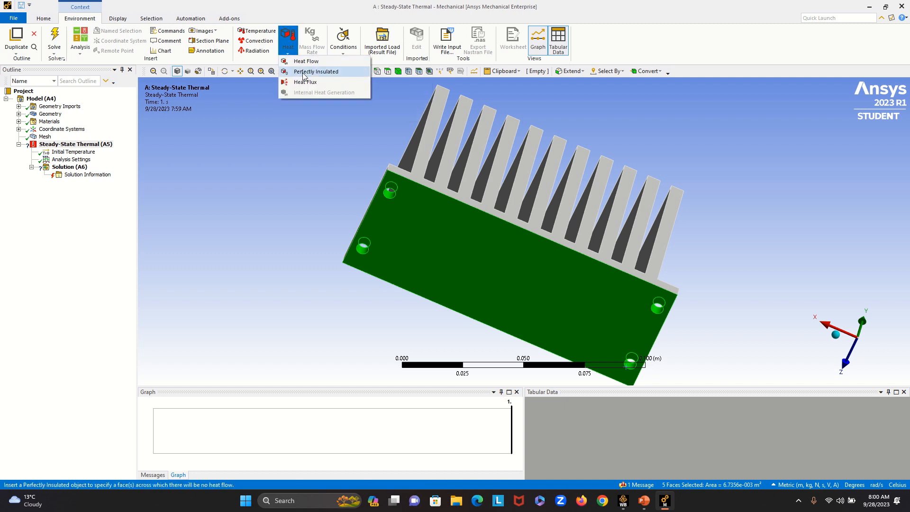
pyautogui.click(334, 84)
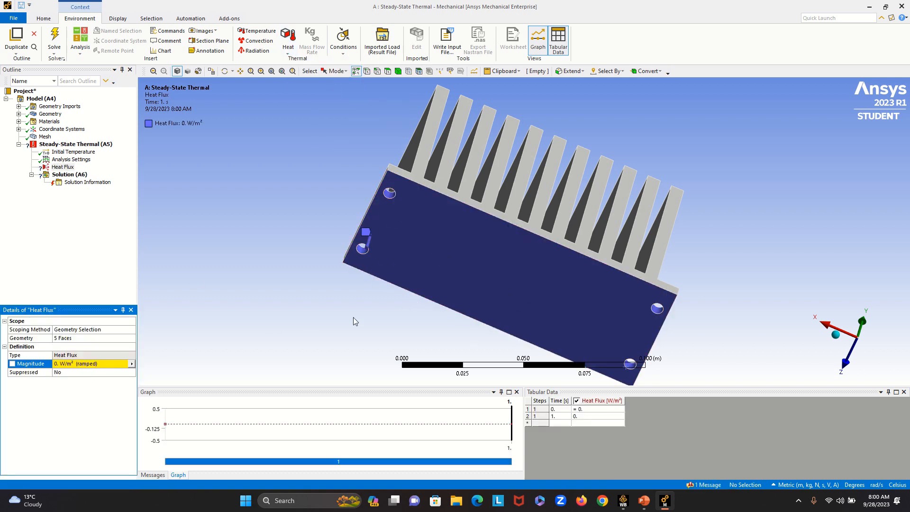
# - Set the heat flux magnitude to 1000 W/m² and reapply the load's five-face geometry selection
pyautogui.click(61, 364)
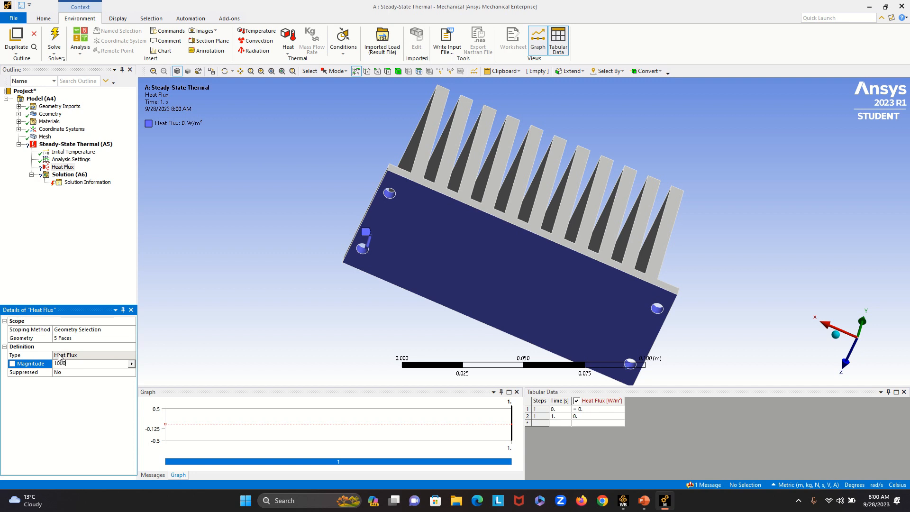
pyautogui.click(78, 338)
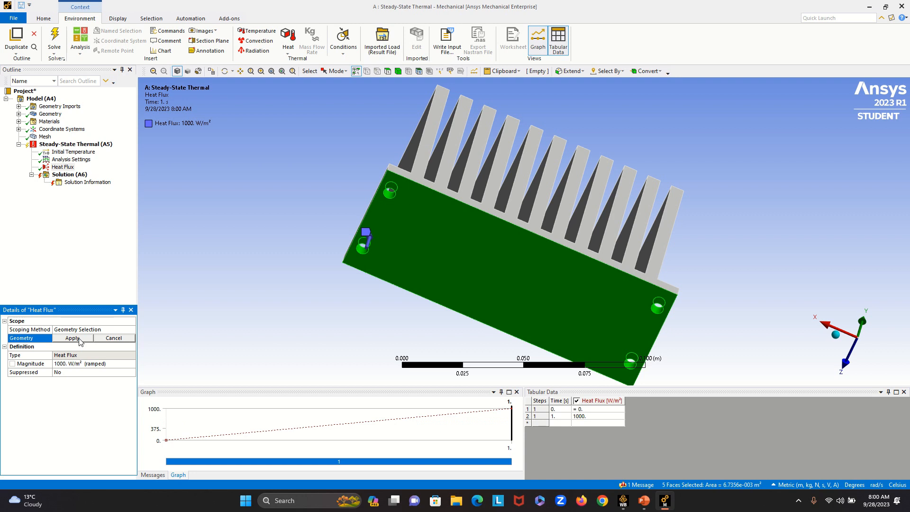
pyautogui.click(79, 339)
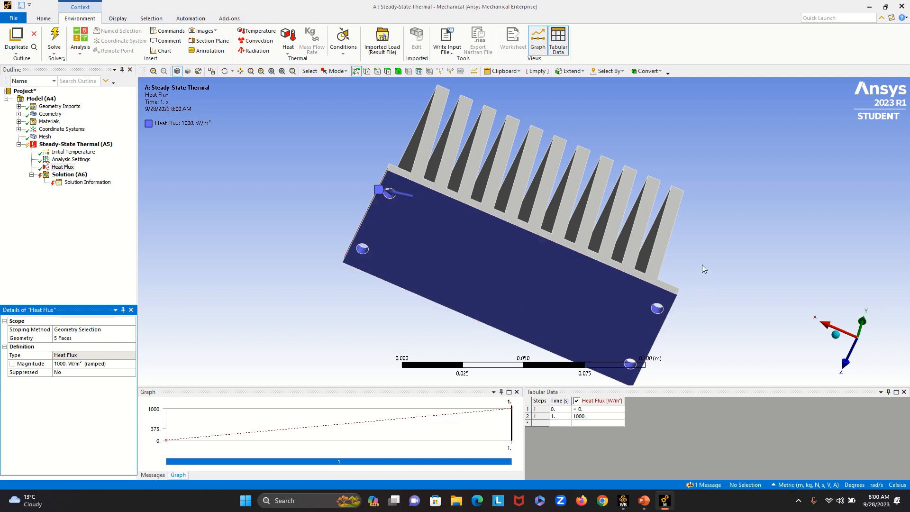
# - Select the underside and four hole faces again, and reduce the selection to the underside face alone
pyautogui.moveTo(686, 309); pyautogui.dragTo(783, 285, button='middle')
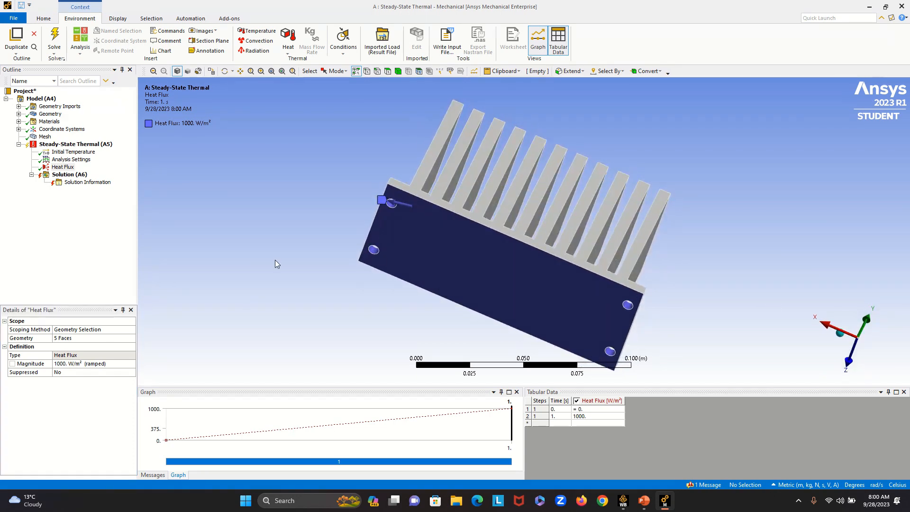
pyautogui.click(427, 228)
pyautogui.keyDown('ctrl'); pyautogui.click(392, 203); pyautogui.keyUp('ctrl')
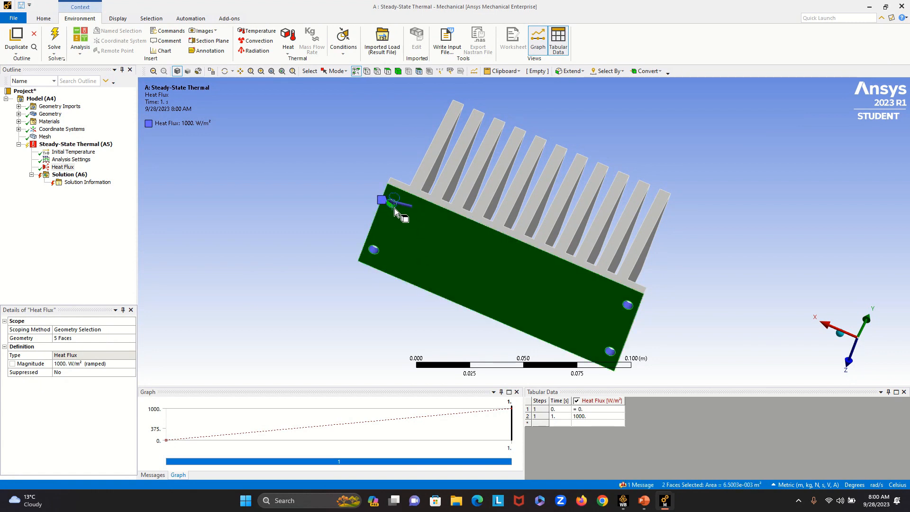
pyautogui.keyDown('ctrl'); pyautogui.click(375, 253); pyautogui.keyUp('ctrl')
pyautogui.keyDown('ctrl'); pyautogui.click(628, 306); pyautogui.keyUp('ctrl')
pyautogui.keyDown('ctrl'); pyautogui.click(611, 352); pyautogui.keyUp('ctrl')
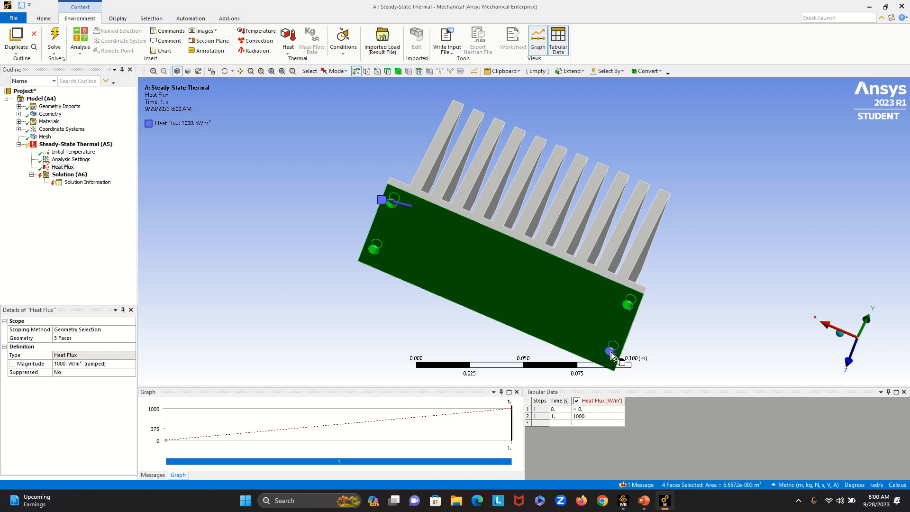
pyautogui.moveTo(444, 266)
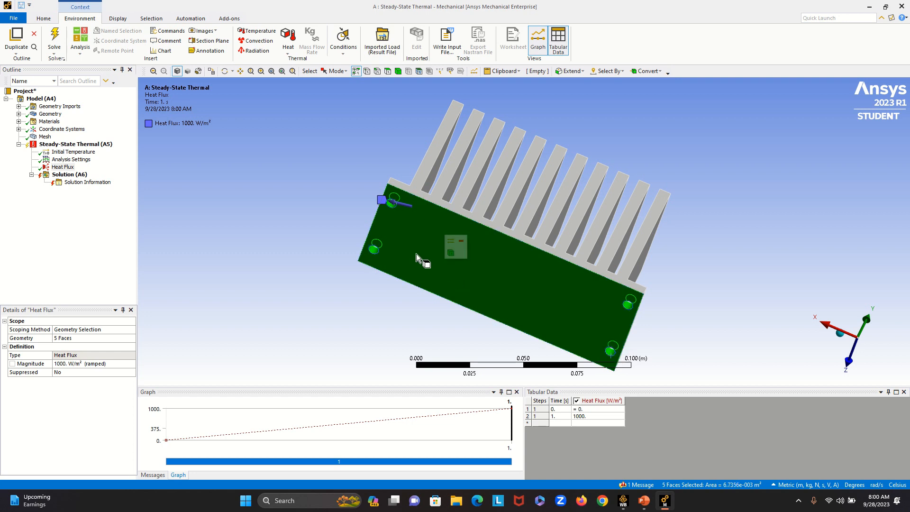
pyautogui.click(446, 269)
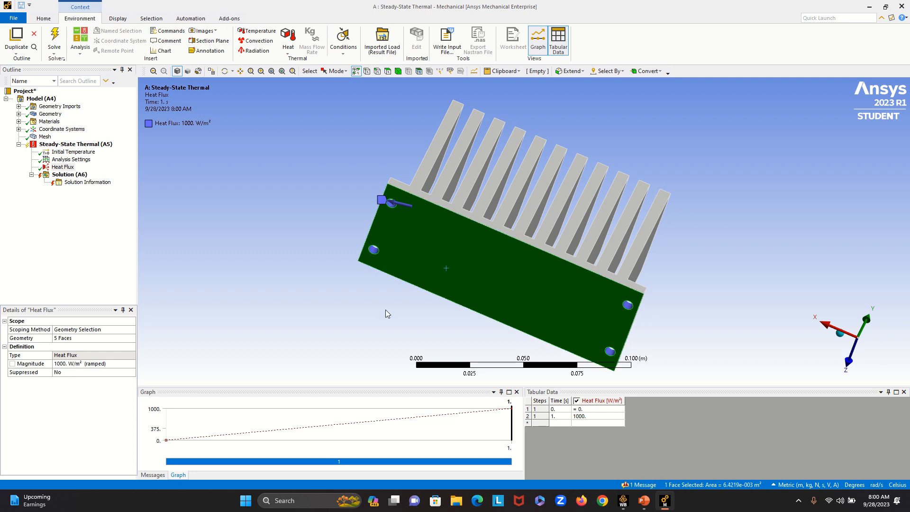
# - Delete the Heat Flux load from the Steady-State Thermal analysis
pyautogui.rightClick(63, 167)
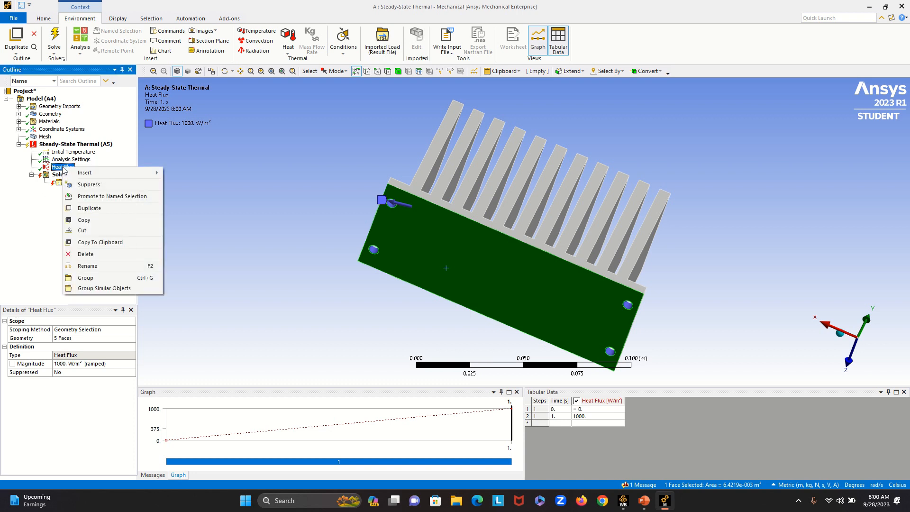
pyautogui.click(112, 254)
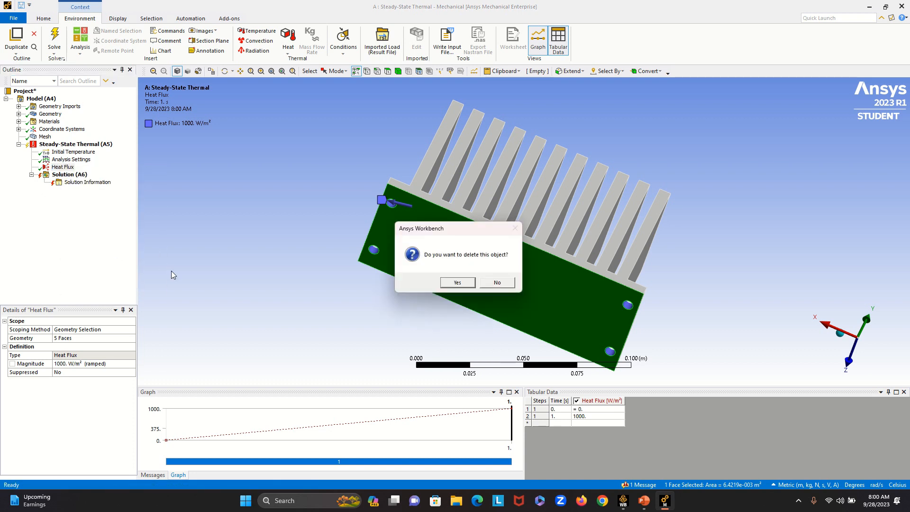
pyautogui.click(462, 284)
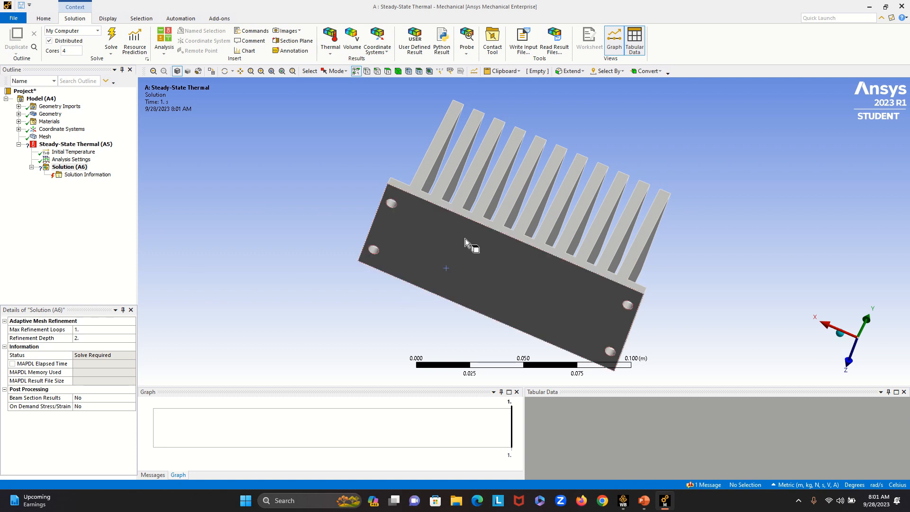
# - Insert a Heat Flux load of 1000 W/m² on the base plate's underside face only, excluding the holes
pyautogui.click(514, 277)
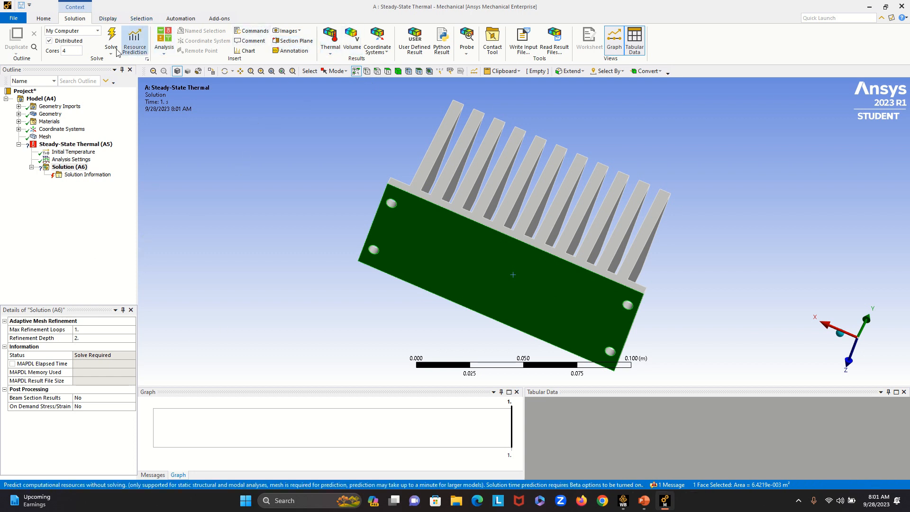
pyautogui.click(76, 145)
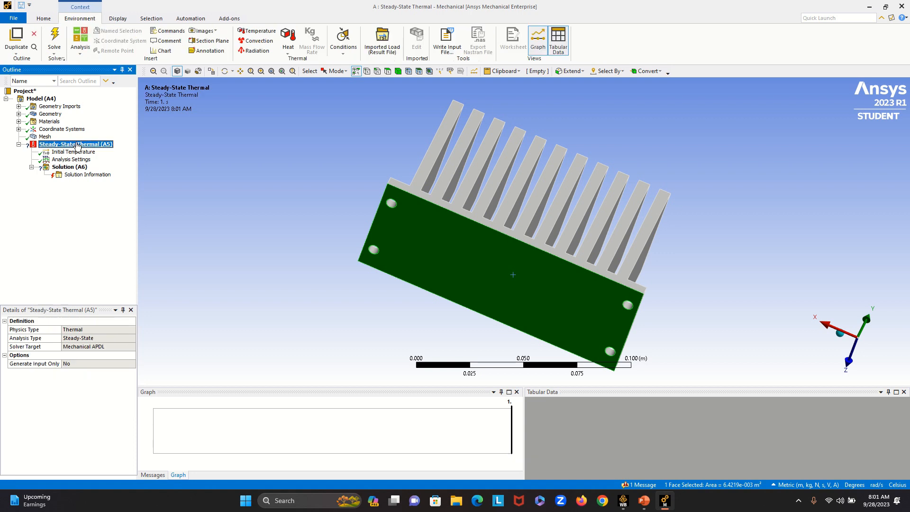
pyautogui.click(290, 50)
pyautogui.click(305, 82)
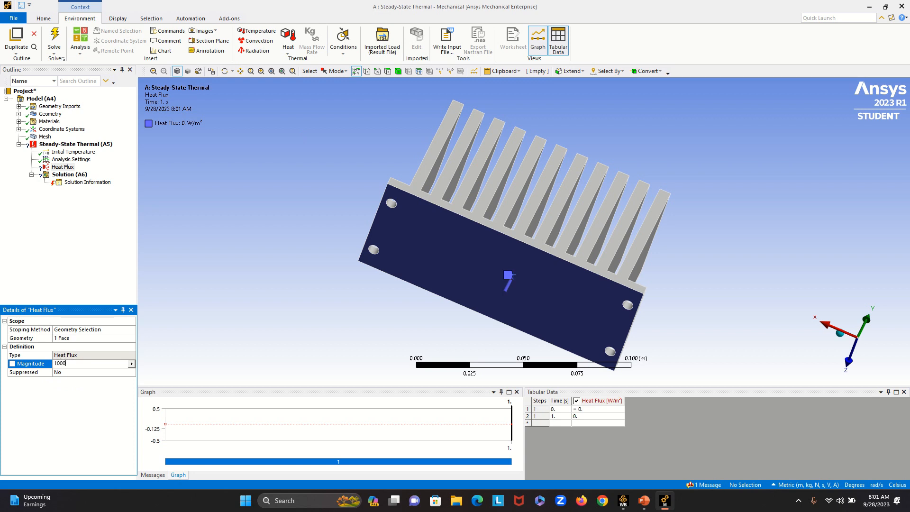
pyautogui.press('Return')
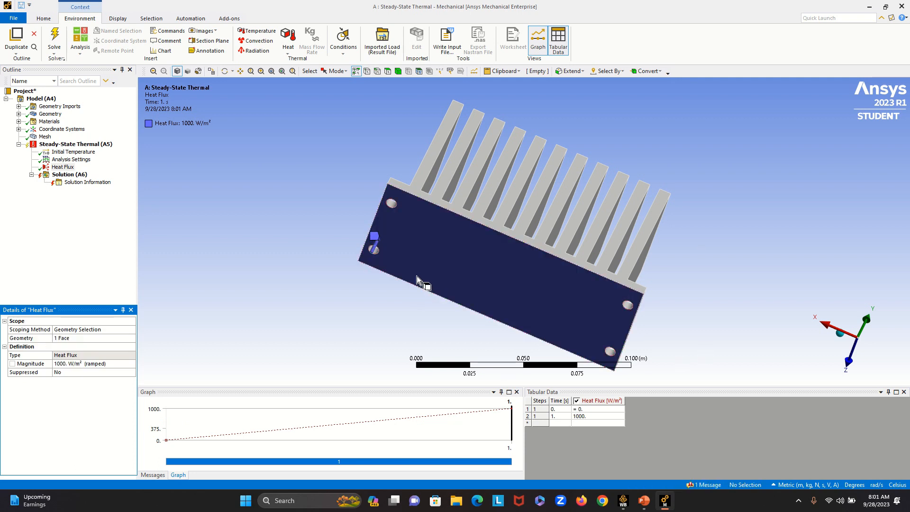
# - Select the inner cylindrical faces of all four mounting holes in the base plate
pyautogui.moveTo(321, 235); pyautogui.dragTo(302, 275, button='middle')
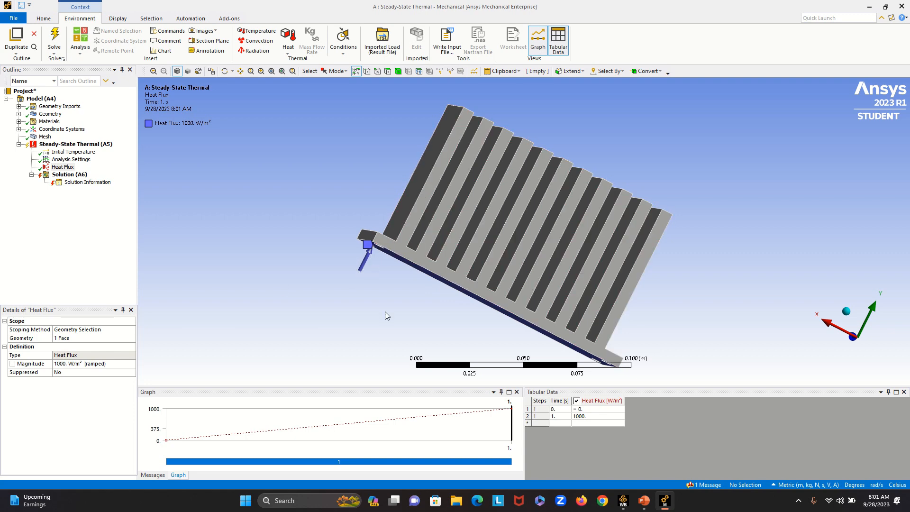
pyautogui.moveTo(386, 313); pyautogui.dragTo(428, 315, button='middle')
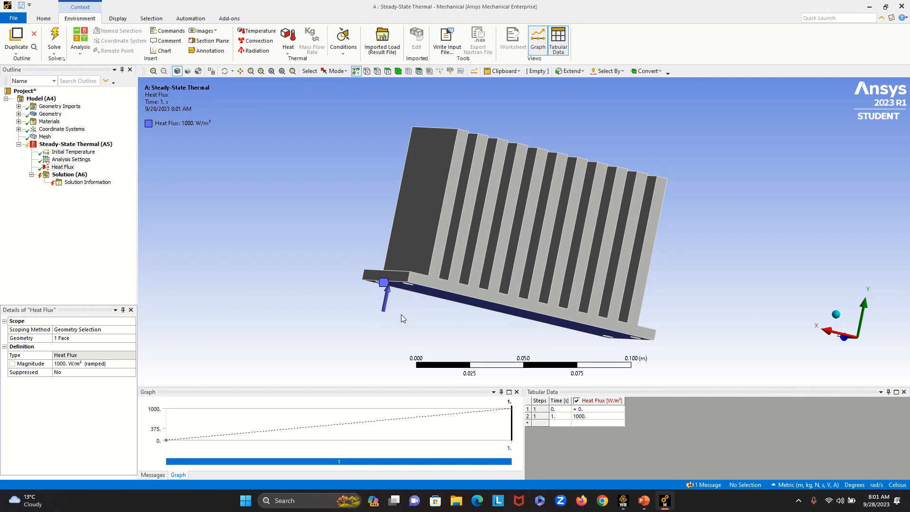
pyautogui.moveTo(401, 315); pyautogui.dragTo(374, 244, button='middle')
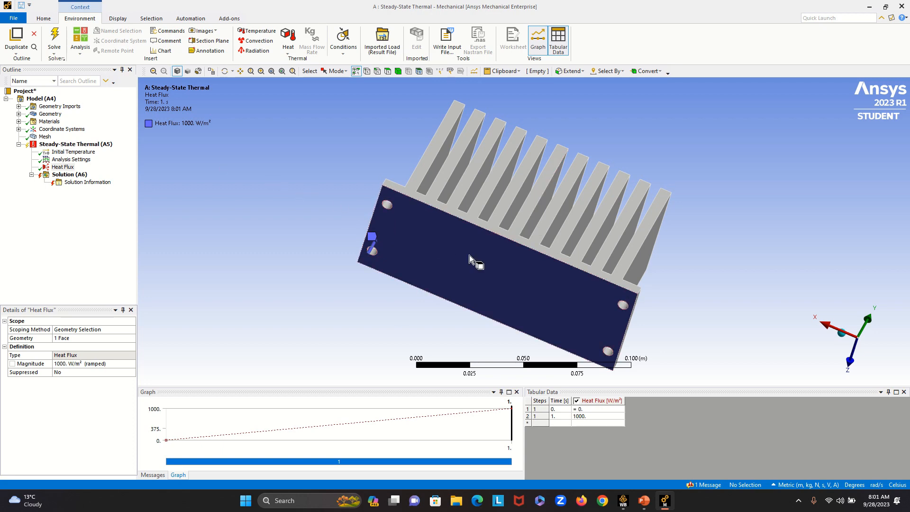
pyautogui.moveTo(211, 217); pyautogui.dragTo(212, 245, button='middle')
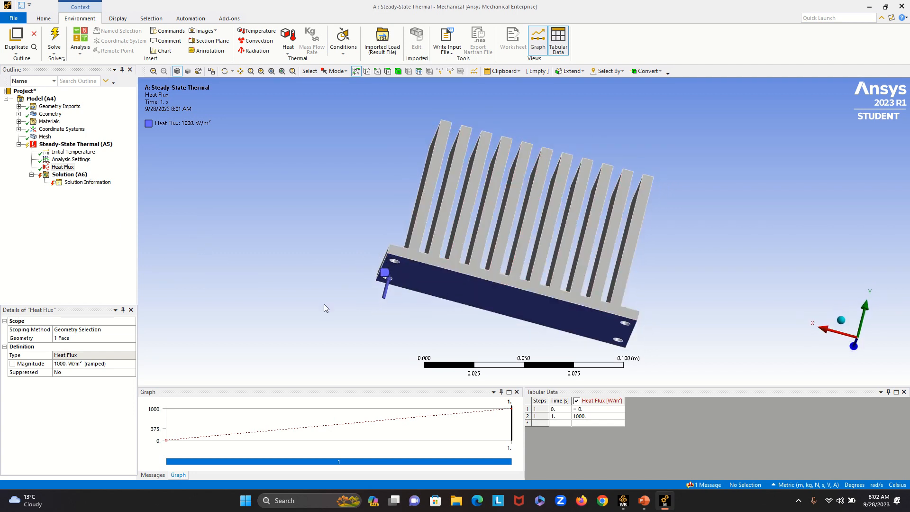
pyautogui.moveTo(324, 306); pyautogui.dragTo(337, 272, button='middle')
pyautogui.click(400, 221)
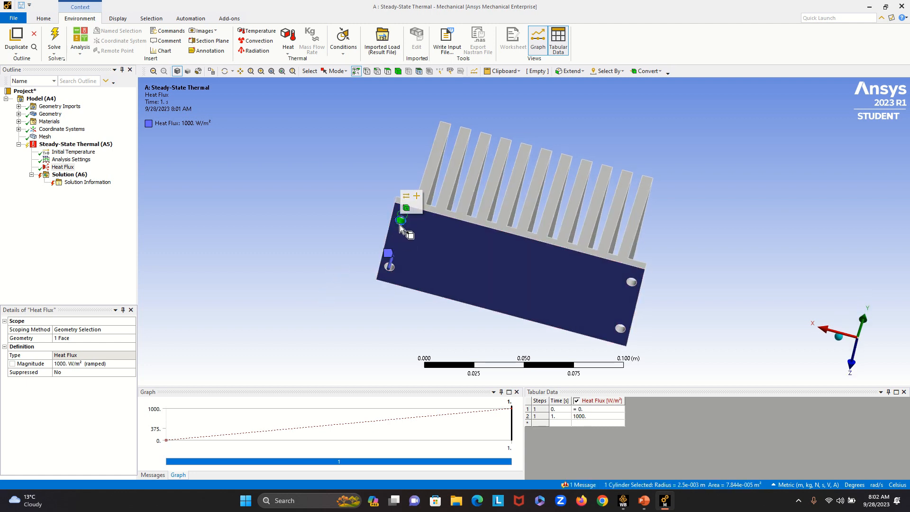
pyautogui.click(391, 266)
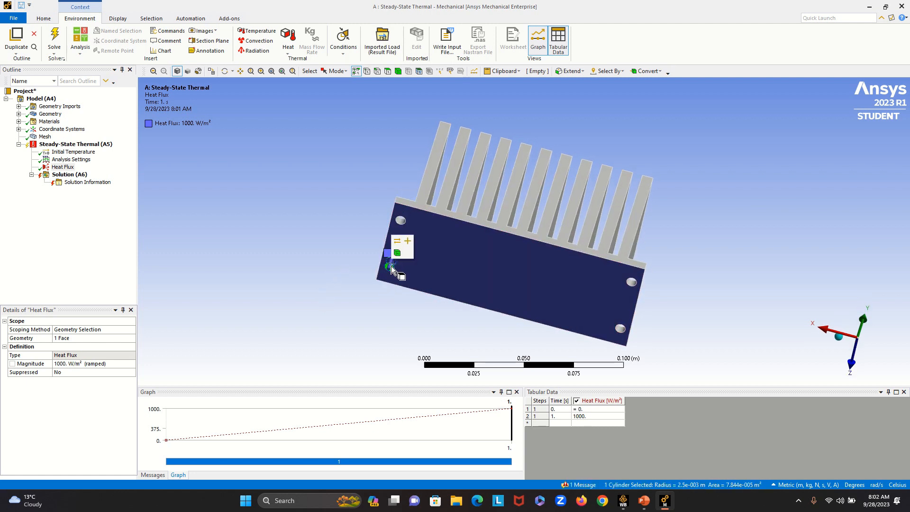
pyautogui.keyDown('ctrl'); pyautogui.click(402, 222); pyautogui.keyUp('ctrl')
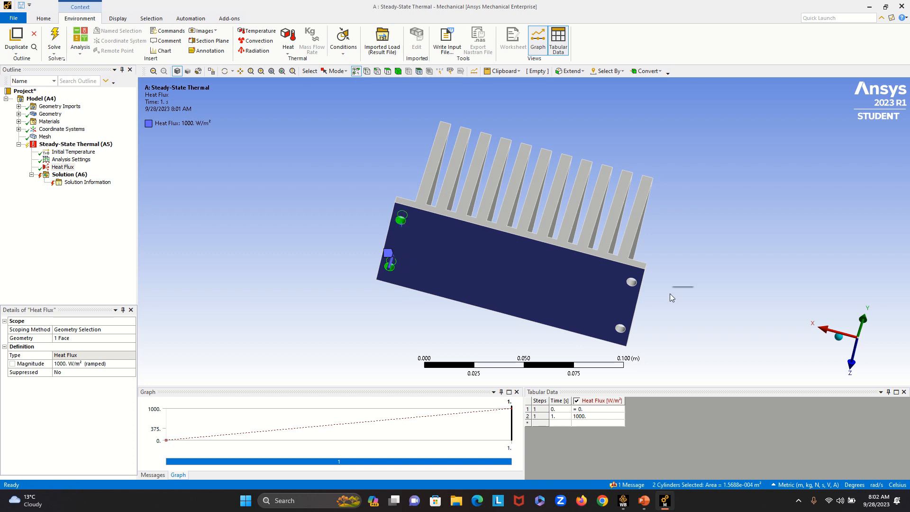
pyautogui.click(631, 283)
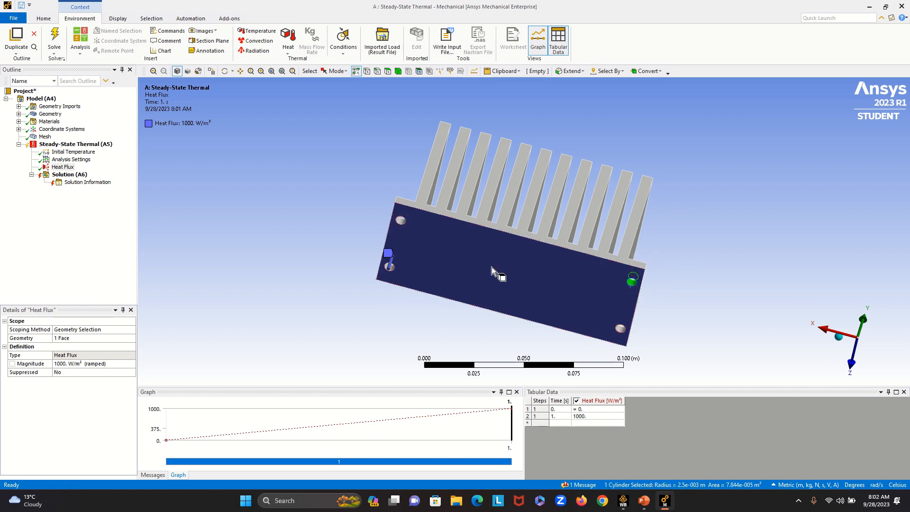
pyautogui.keyDown('ctrl'); pyautogui.click(402, 219); pyautogui.keyUp('ctrl')
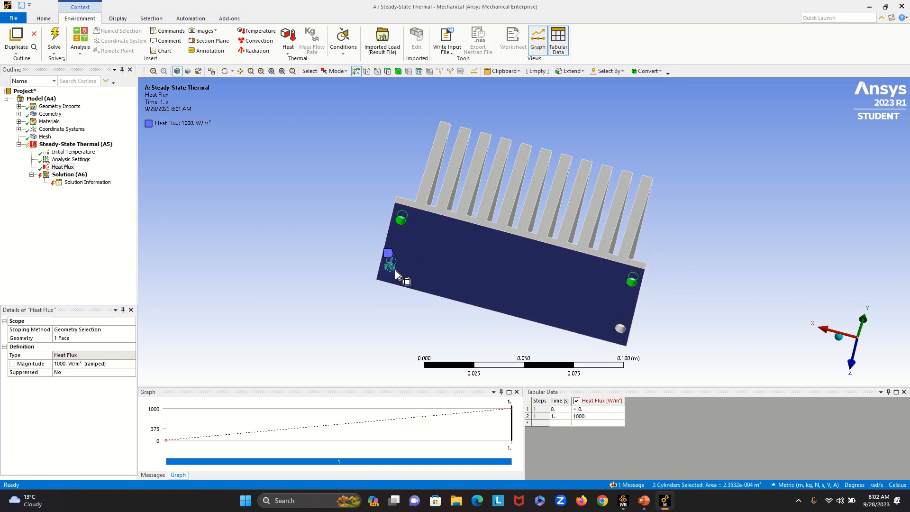
pyautogui.keyDown('ctrl'); pyautogui.click(621, 329); pyautogui.keyUp('ctrl')
# - Add one fin-profile face, one end face of the base plate and the fin side faces on that side to the selection
pyautogui.click(590, 253)
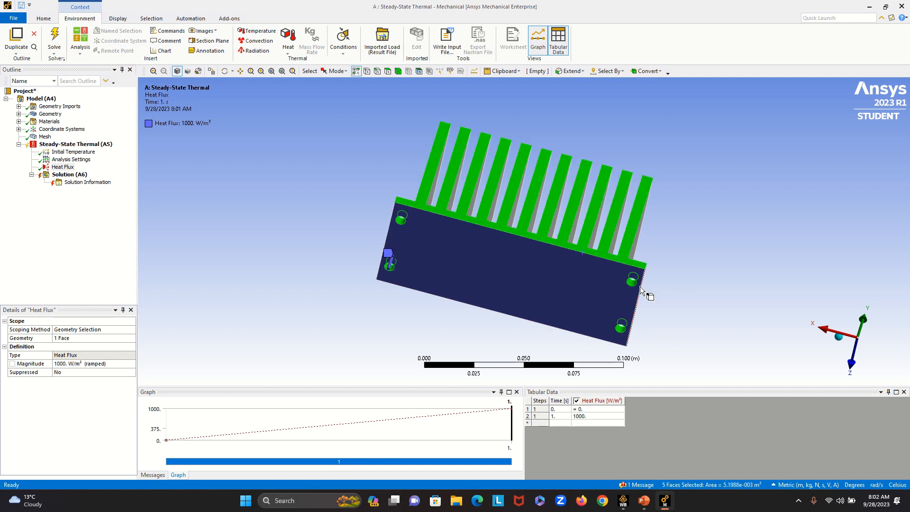
pyautogui.keyDown('ctrl'); pyautogui.moveTo(707, 316); pyautogui.dragTo(654, 302, button='middle'); pyautogui.keyUp('ctrl')
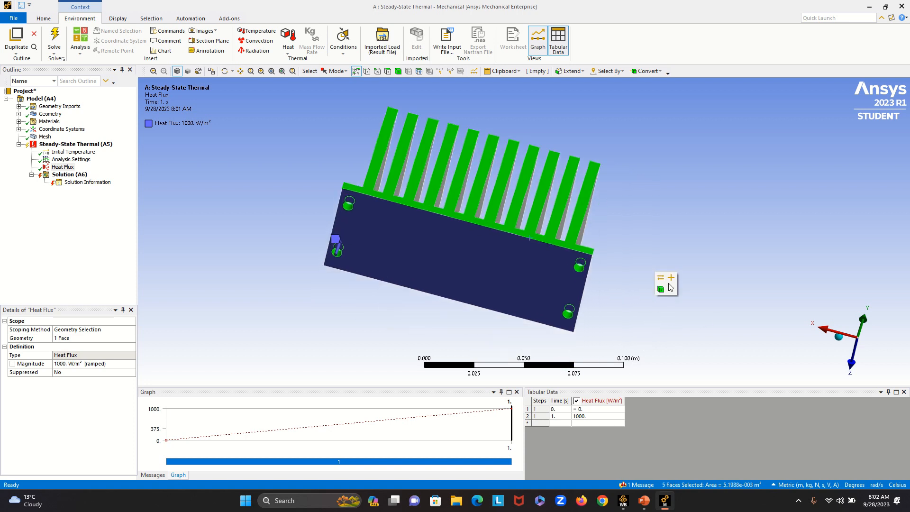
pyautogui.moveTo(672, 258); pyautogui.dragTo(574, 313, button='middle')
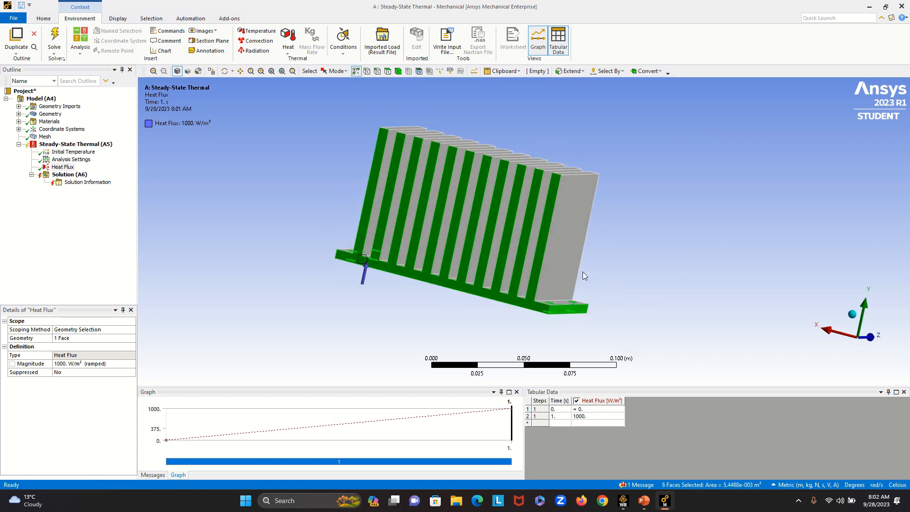
pyautogui.keyDown('ctrl'); pyautogui.moveTo(582, 272); pyautogui.dragTo(366, 196); pyautogui.keyUp('ctrl')
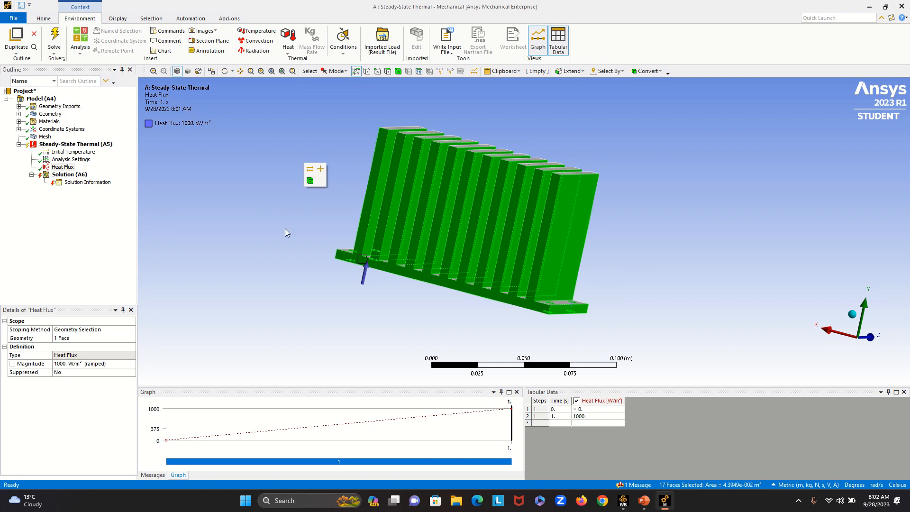
# - Add the opposite side faces of all fins, the adjoining base flange top and all the fin tip faces to the selection
pyautogui.moveTo(285, 228)
pyautogui.mouseDown(button='middle')
pyautogui.moveTo(301, 252)
pyautogui.moveTo(345, 280)
pyautogui.mouseUp(button='middle')
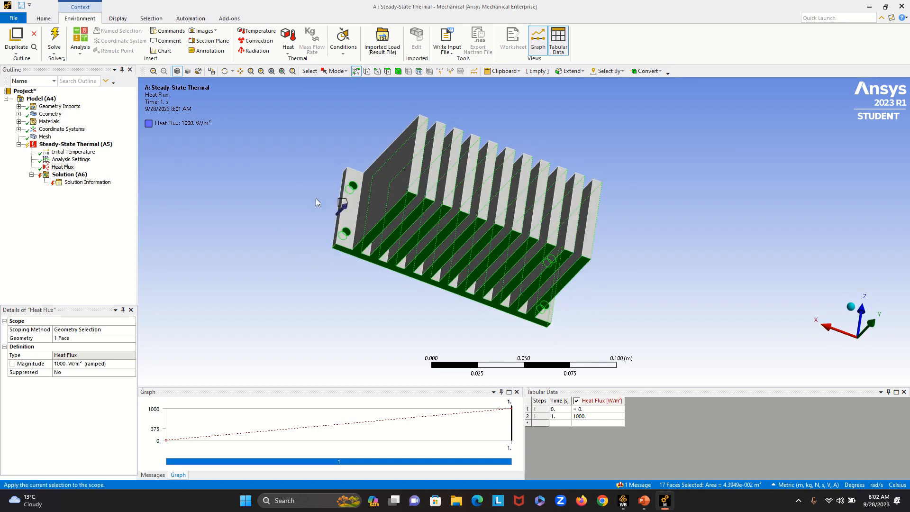
pyautogui.keyDown('ctrl'); pyautogui.moveTo(316, 199); pyautogui.dragTo(619, 278); pyautogui.keyUp('ctrl')
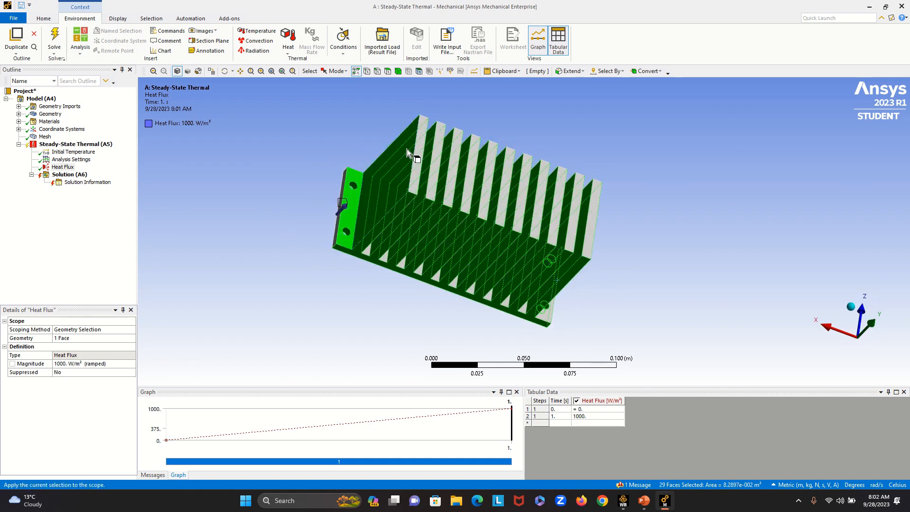
pyautogui.keyDown('ctrl'); pyautogui.moveTo(407, 148); pyautogui.dragTo(614, 228); pyautogui.keyUp('ctrl')
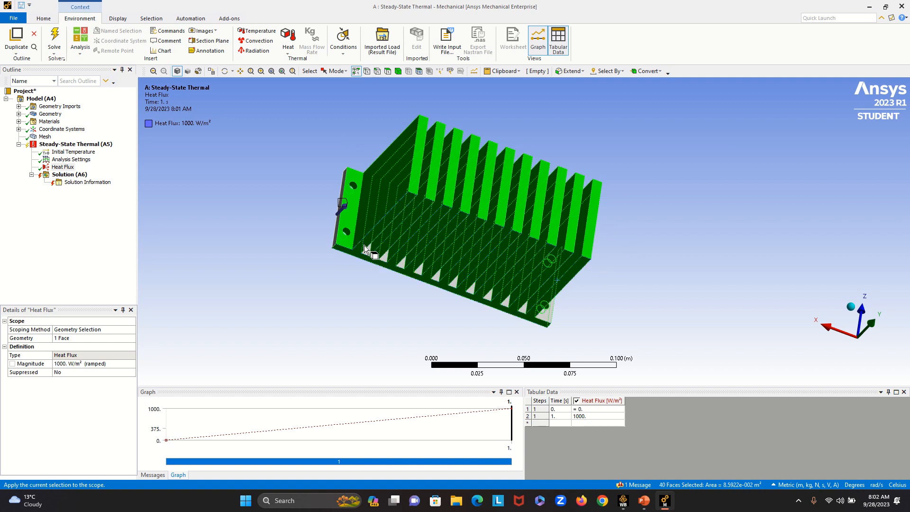
# - Add the channel floor faces between all fins and the remaining base flange top to the selection
pyautogui.keyDown('ctrl'); pyautogui.moveTo(366, 254); pyautogui.dragTo(403, 266); pyautogui.keyUp('ctrl')
pyautogui.keyDown('ctrl'); pyautogui.click(403, 264); pyautogui.keyUp('ctrl')
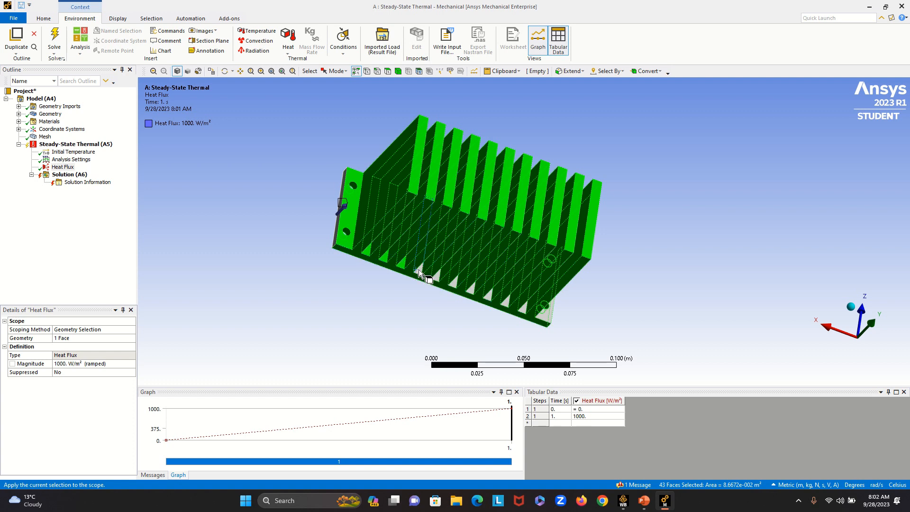
pyautogui.keyDown('ctrl'); pyautogui.click(423, 272); pyautogui.keyUp('ctrl')
pyautogui.keyDown('ctrl'); pyautogui.click(436, 277); pyautogui.keyUp('ctrl')
pyautogui.keyDown('ctrl'); pyautogui.click(453, 281); pyautogui.keyUp('ctrl')
pyautogui.keyDown('ctrl'); pyautogui.click(473, 292); pyautogui.keyUp('ctrl')
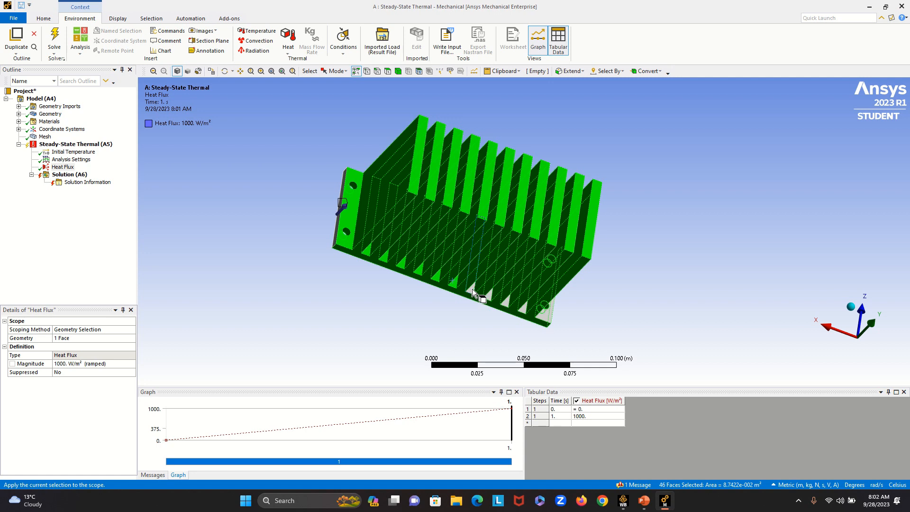
pyautogui.keyDown('ctrl'); pyautogui.click(489, 295); pyautogui.keyUp('ctrl')
pyautogui.keyDown('ctrl'); pyautogui.click(507, 303); pyautogui.keyUp('ctrl')
pyautogui.keyDown('ctrl'); pyautogui.click(524, 309); pyautogui.keyUp('ctrl')
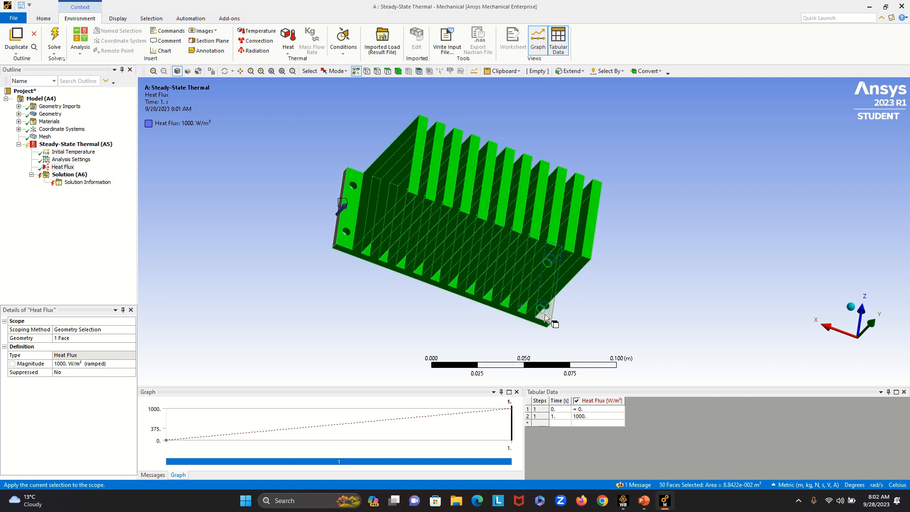
pyautogui.keyDown('ctrl'); pyautogui.click(547, 314); pyautogui.keyUp('ctrl')
# - Add the remaining end face of the base plate and the opposite fin-profile face to the selection
pyautogui.moveTo(590, 315); pyautogui.dragTo(711, 303, button='middle')
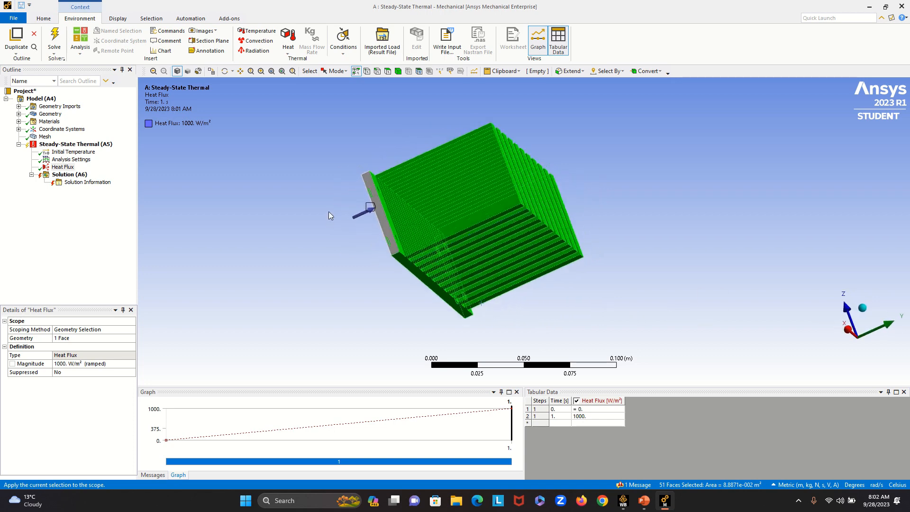
pyautogui.keyDown('ctrl'); pyautogui.click(389, 234); pyautogui.keyUp('ctrl')
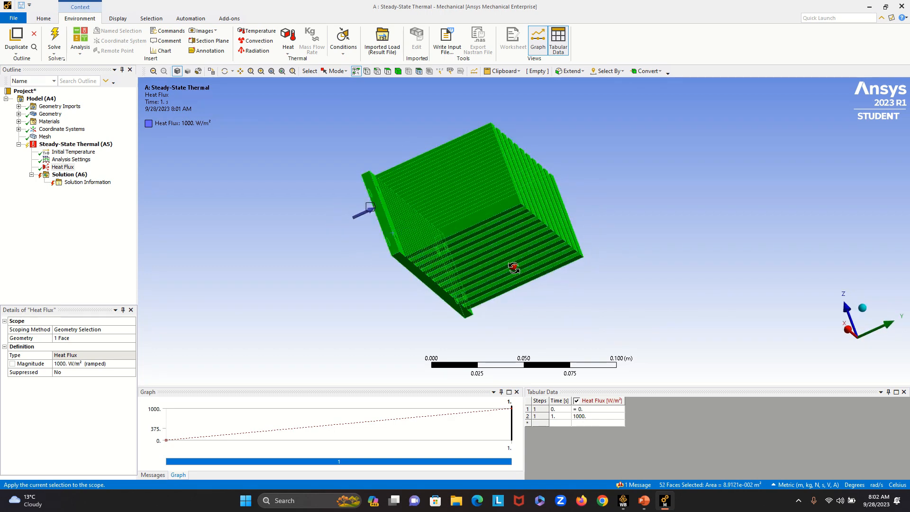
pyautogui.moveTo(514, 266); pyautogui.dragTo(581, 315, button='middle')
pyautogui.keyDown('ctrl'); pyautogui.click(443, 293); pyautogui.keyUp('ctrl')
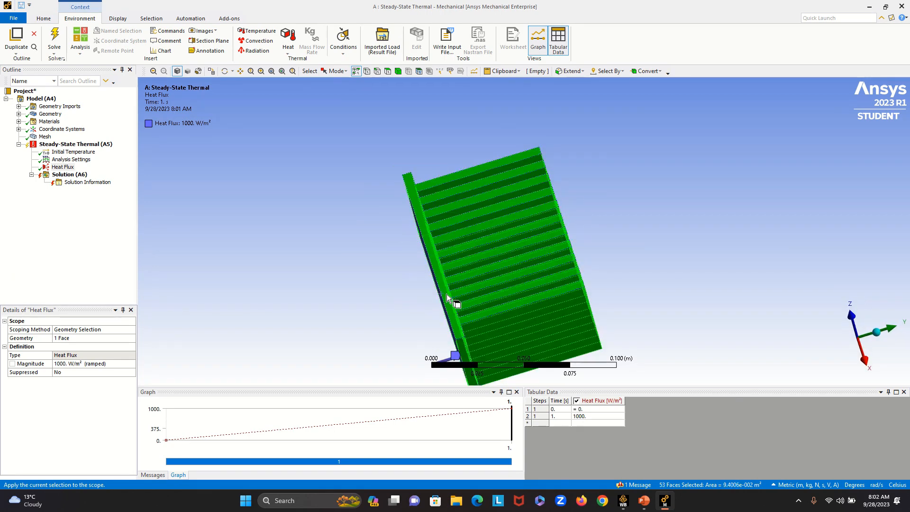
# - Insert a Convection load on the selected exposed faces with a film coefficient of 25 W/m²·°C and an ambient temperature of 28 °C
pyautogui.moveTo(629, 254); pyautogui.dragTo(297, 223, button='middle')
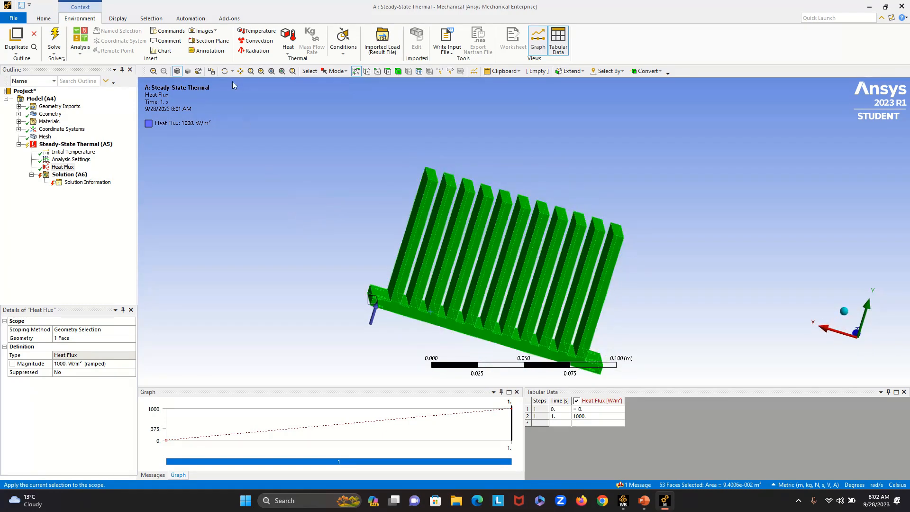
pyautogui.click(262, 42)
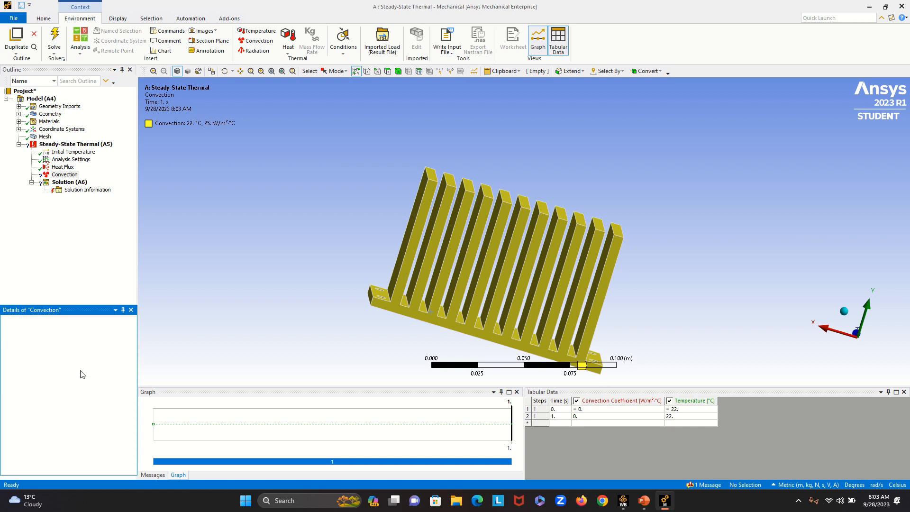
pyautogui.click(81, 372)
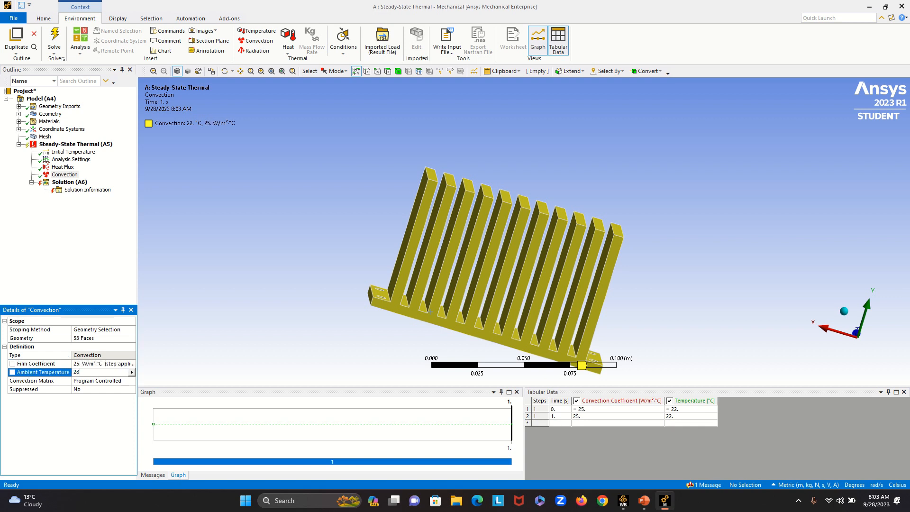
pyautogui.click(95, 340)
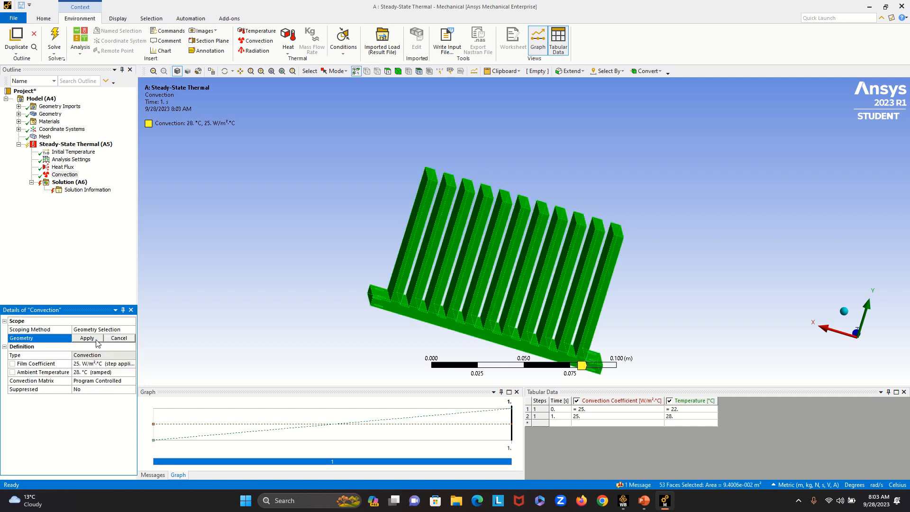
pyautogui.click(87, 338)
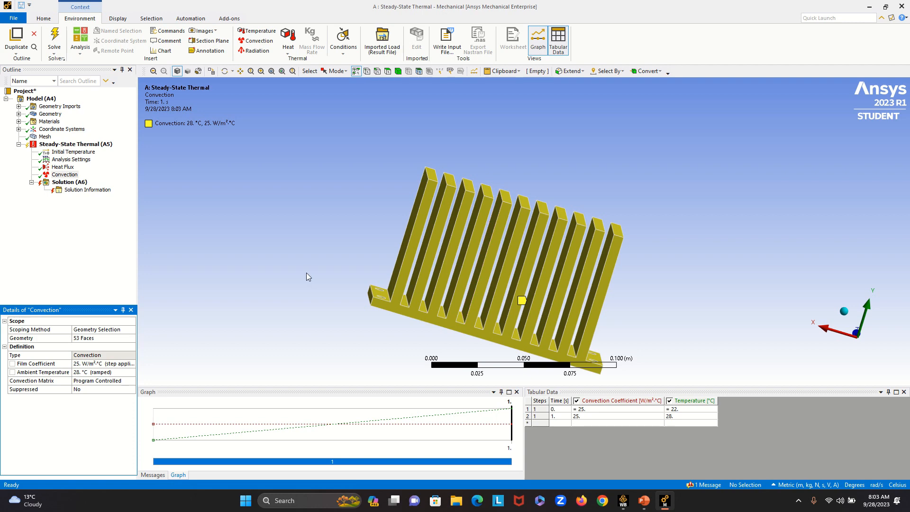
# - Display the heat flux and convection loads together on the heat sink and solve the Steady-State Thermal analysis
pyautogui.moveTo(307, 277); pyautogui.dragTo(277, 288, button='middle')
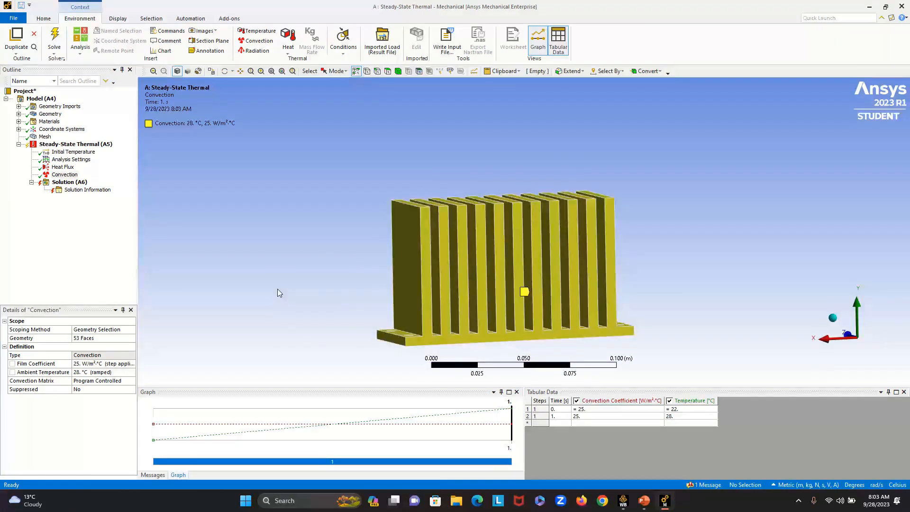
pyautogui.click(79, 144)
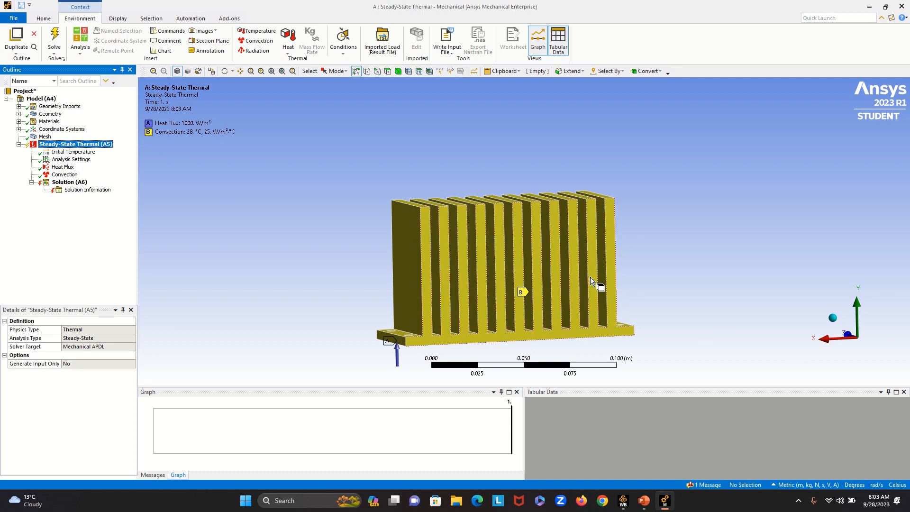
pyautogui.moveTo(697, 290)
pyautogui.mouseDown(button='middle')
pyautogui.moveTo(762, 353)
pyautogui.moveTo(789, 320)
pyautogui.moveTo(783, 305)
pyautogui.moveTo(699, 251)
pyautogui.moveTo(796, 315)
pyautogui.moveTo(682, 301)
pyautogui.moveTo(709, 280)
pyautogui.moveTo(715, 288)
pyautogui.mouseUp(button='middle')
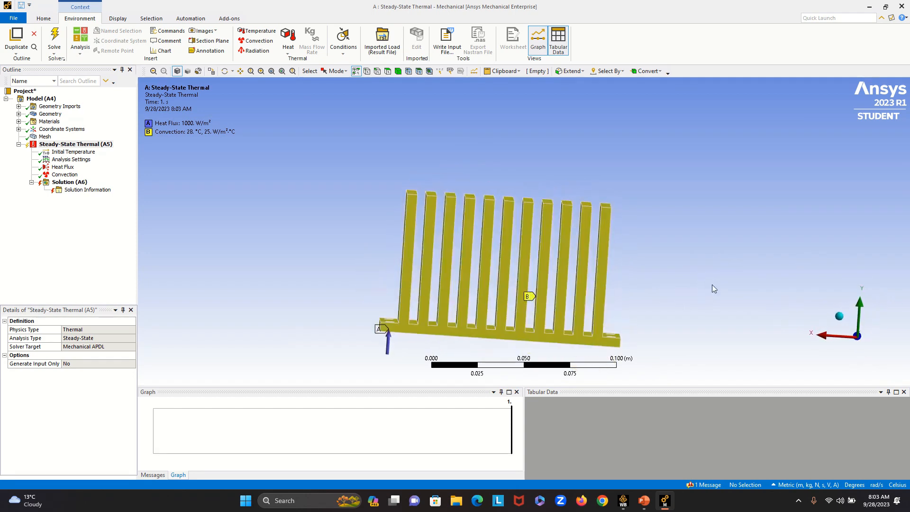
pyautogui.click(55, 39)
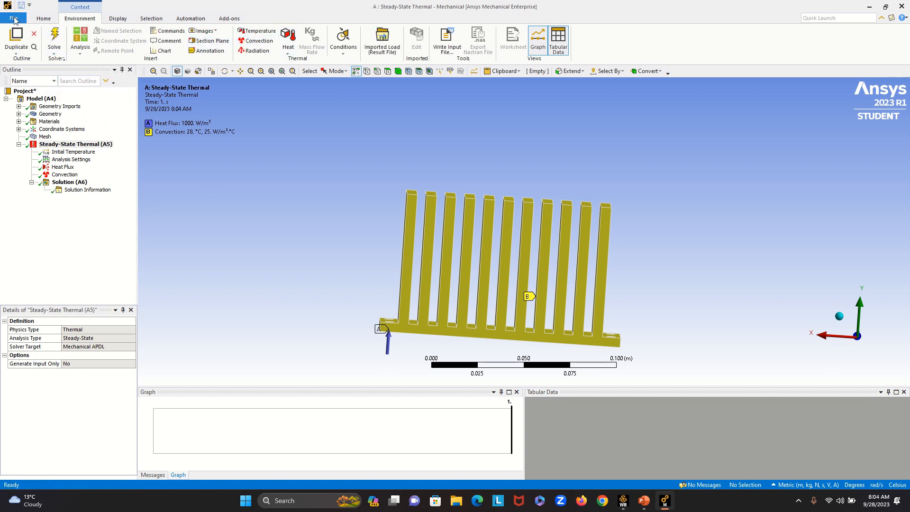
pyautogui.click(14, 19)
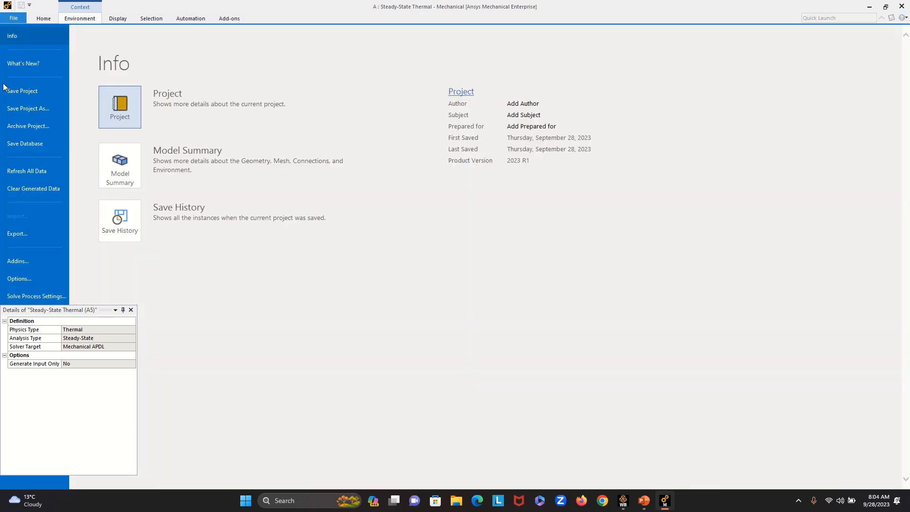
pyautogui.click(15, 18)
# - Add a Temperature result for all bodies to the Solution and evaluate it
pyautogui.click(61, 183)
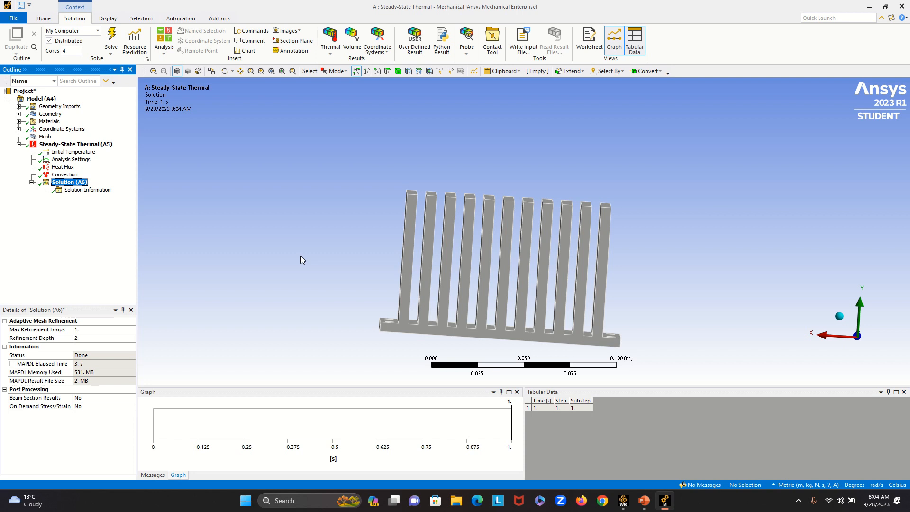
pyautogui.click(327, 45)
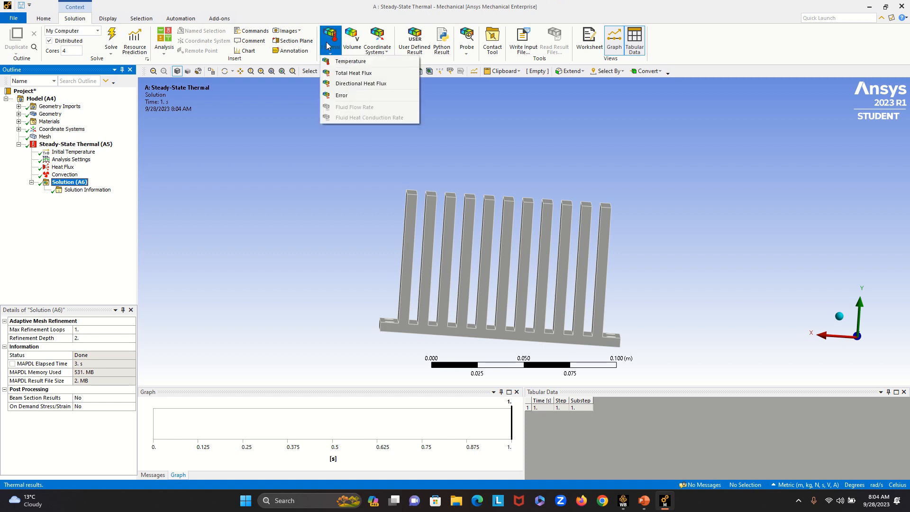
pyautogui.click(358, 61)
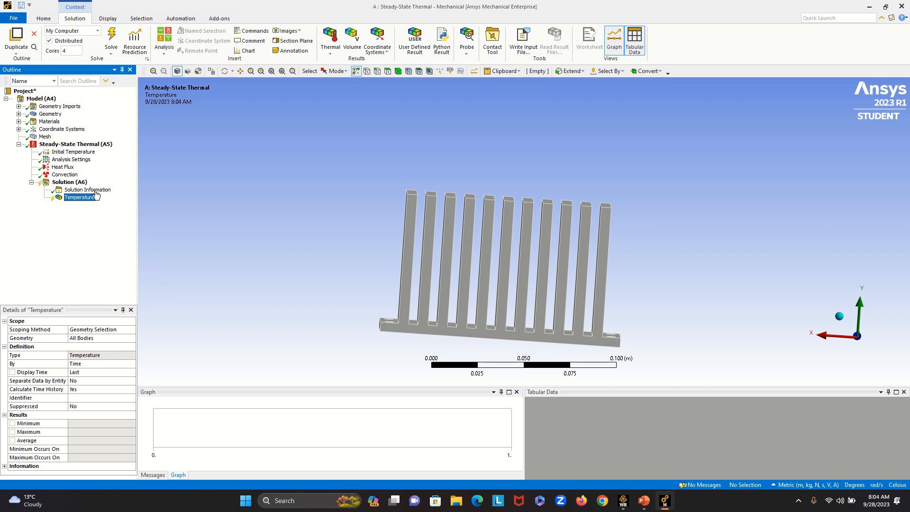
pyautogui.click(110, 38)
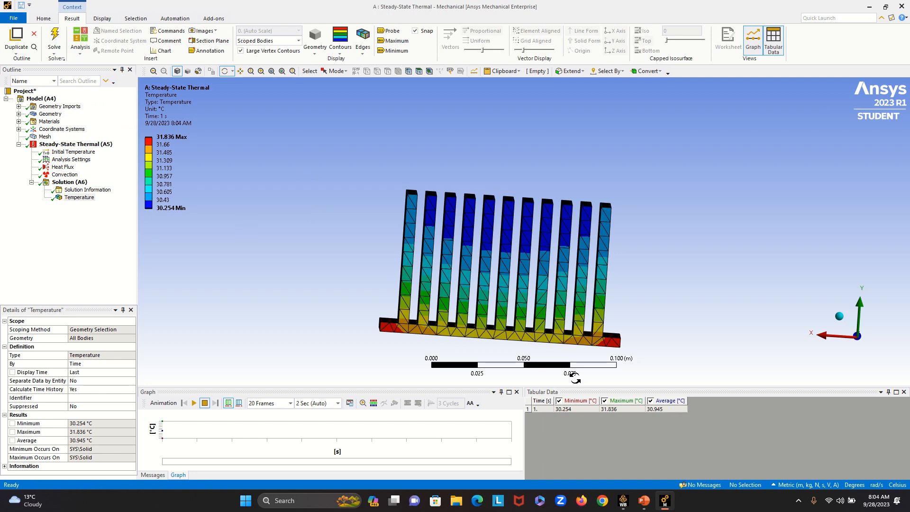
# - Examine the heat sink's temperature contours from the underside and fin side, playing the result animation and stopping it
pyautogui.moveTo(646, 321); pyautogui.dragTo(662, 260)
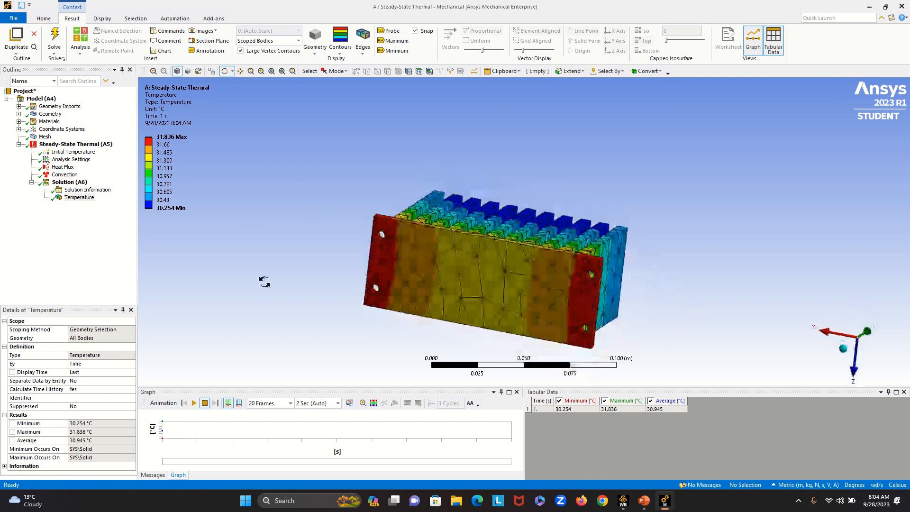
pyautogui.moveTo(289, 281); pyautogui.dragTo(326, 329)
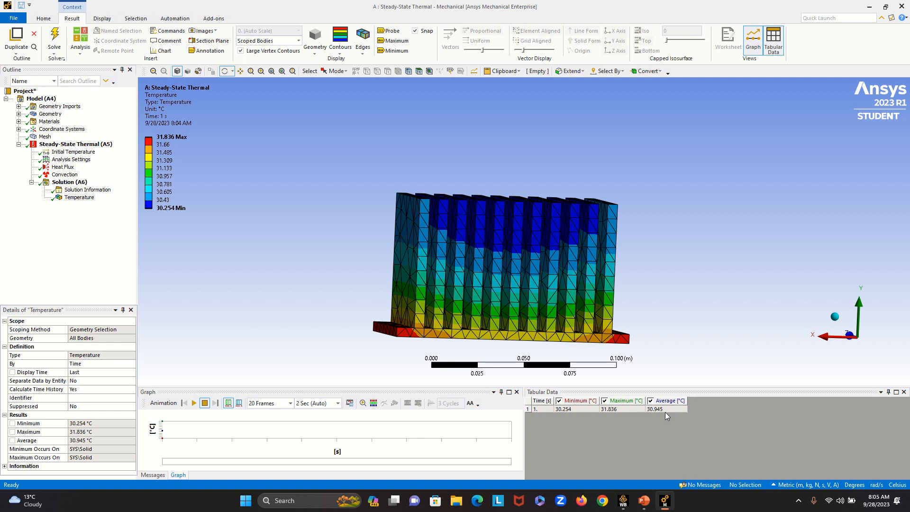
pyautogui.click(195, 403)
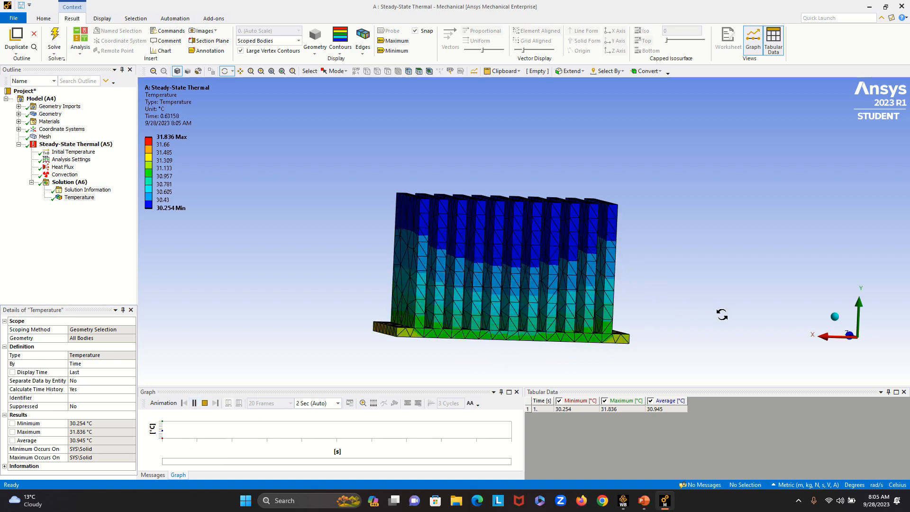
pyautogui.moveTo(716, 310); pyautogui.dragTo(693, 307)
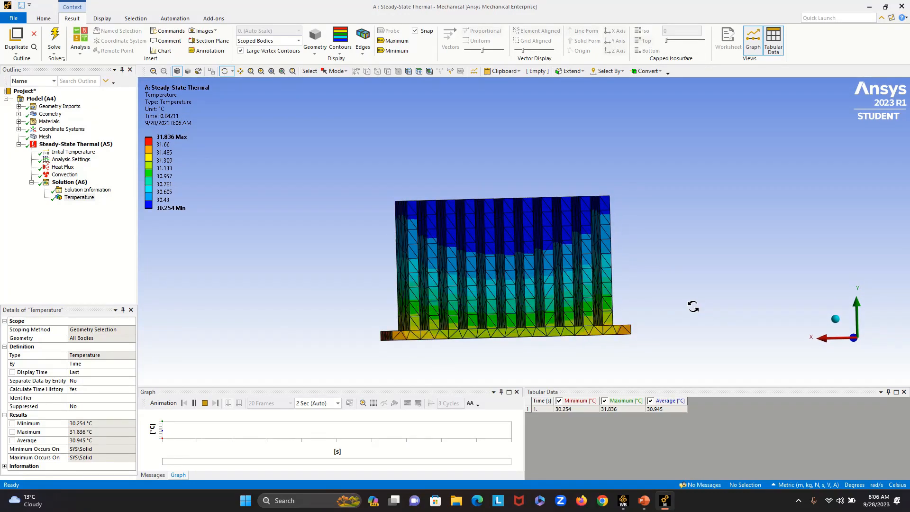
pyautogui.click(205, 404)
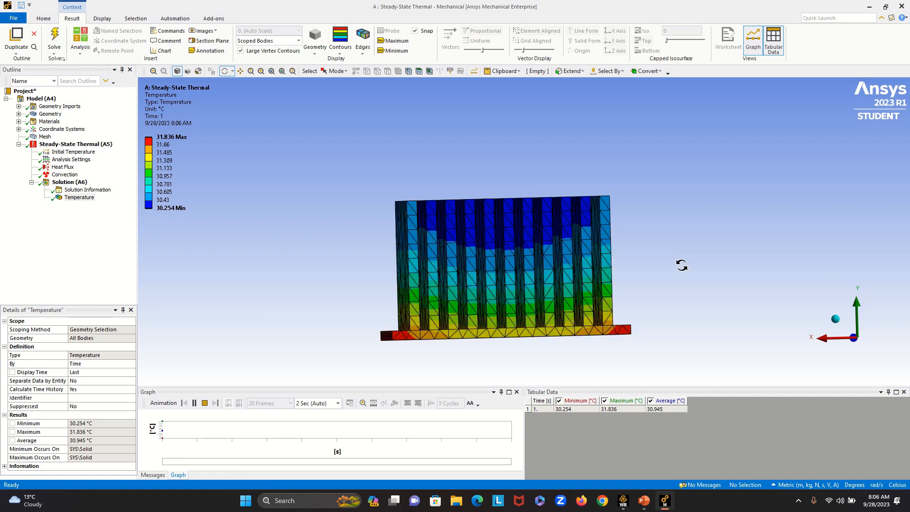
pyautogui.moveTo(681, 261); pyautogui.dragTo(665, 295)
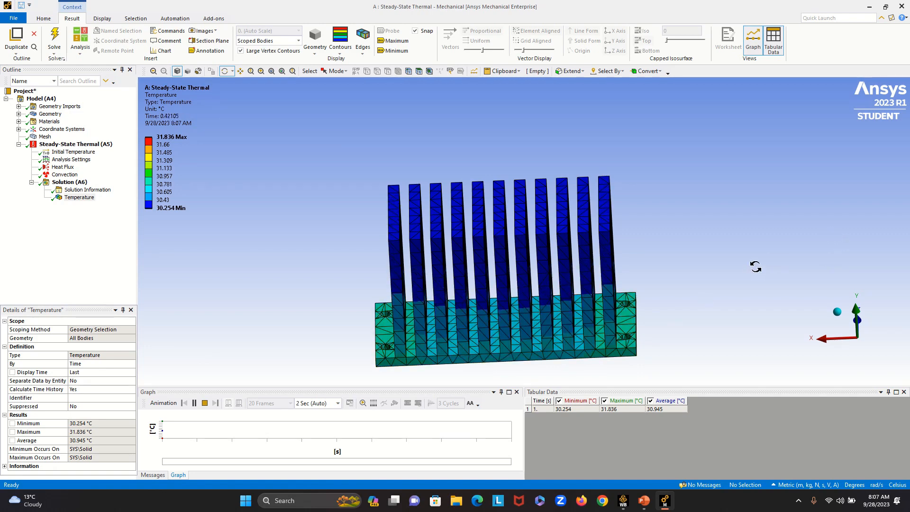
pyautogui.moveTo(737, 285)
pyautogui.mouseDown()
pyautogui.moveTo(749, 252)
pyautogui.moveTo(736, 278)
pyautogui.moveTo(772, 256)
pyautogui.moveTo(746, 288)
pyautogui.mouseUp()
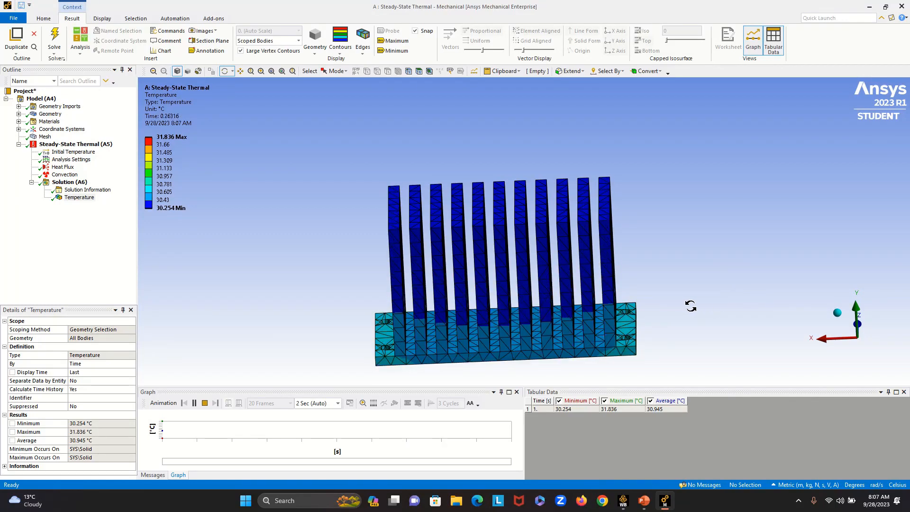
pyautogui.moveTo(317, 301); pyautogui.dragTo(323, 278)
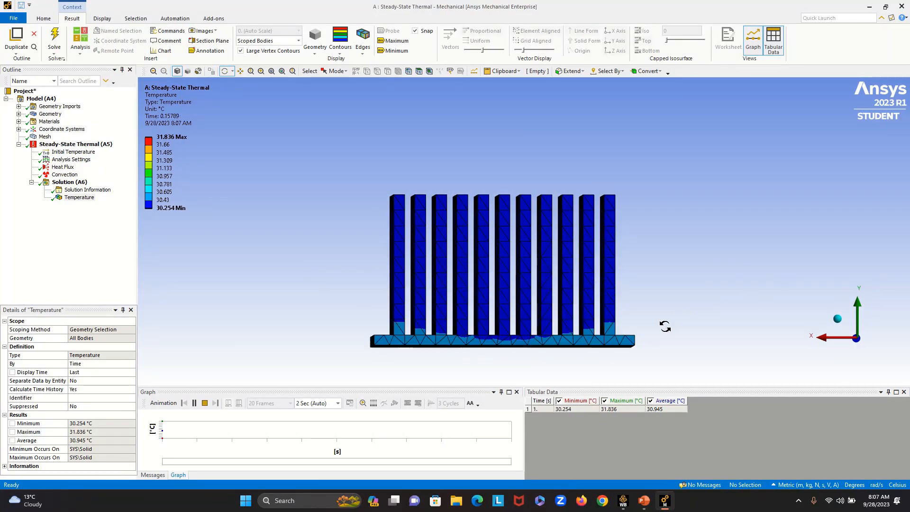
pyautogui.click(205, 403)
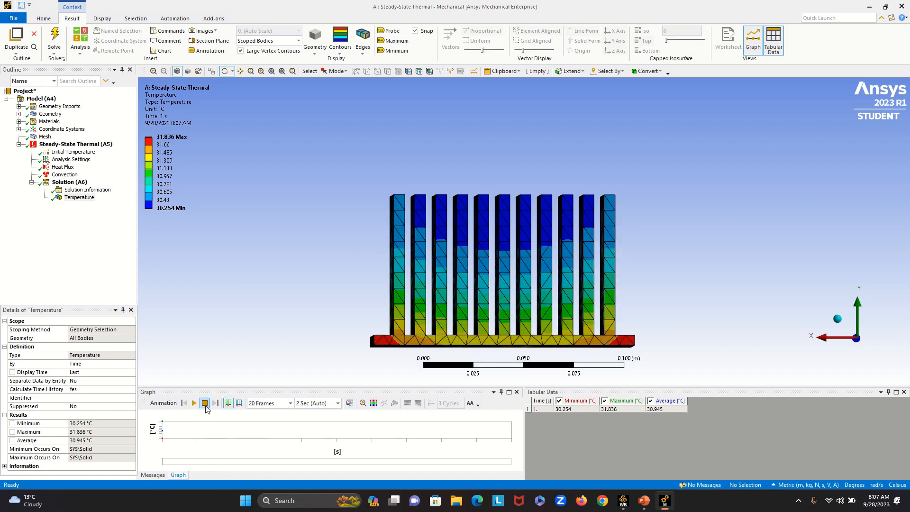